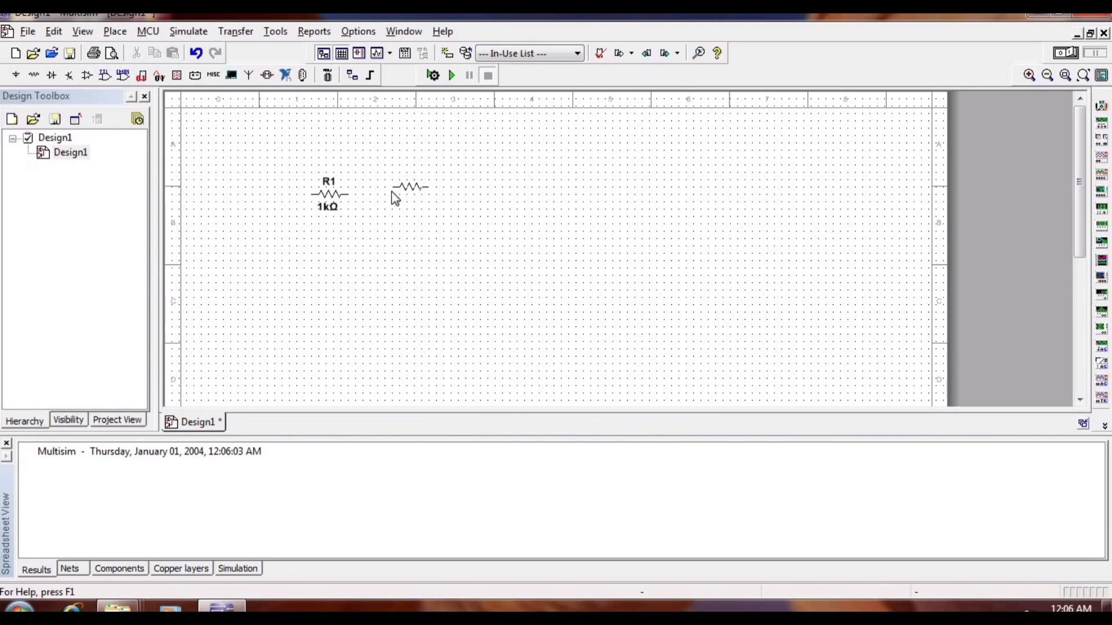
Step: Place four more RESISTOR_RATED resistors: one beside R1 and three spread out in the lower part of the schematic
{"action": "left_click", "coordinate": [391, 192]}
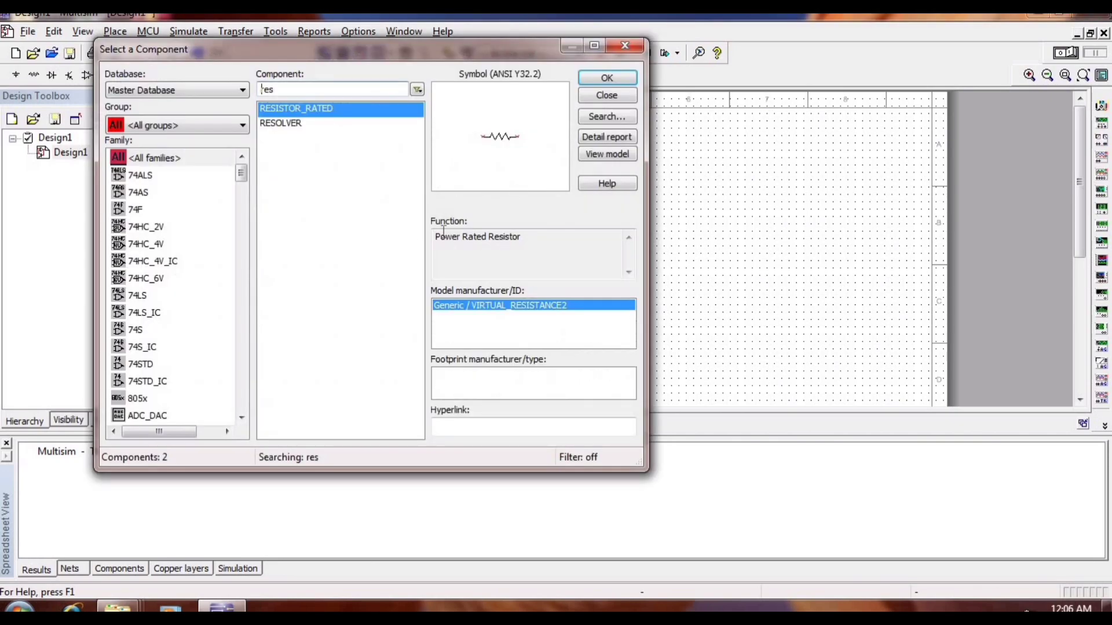
{"action": "left_click", "coordinate": [607, 77]}
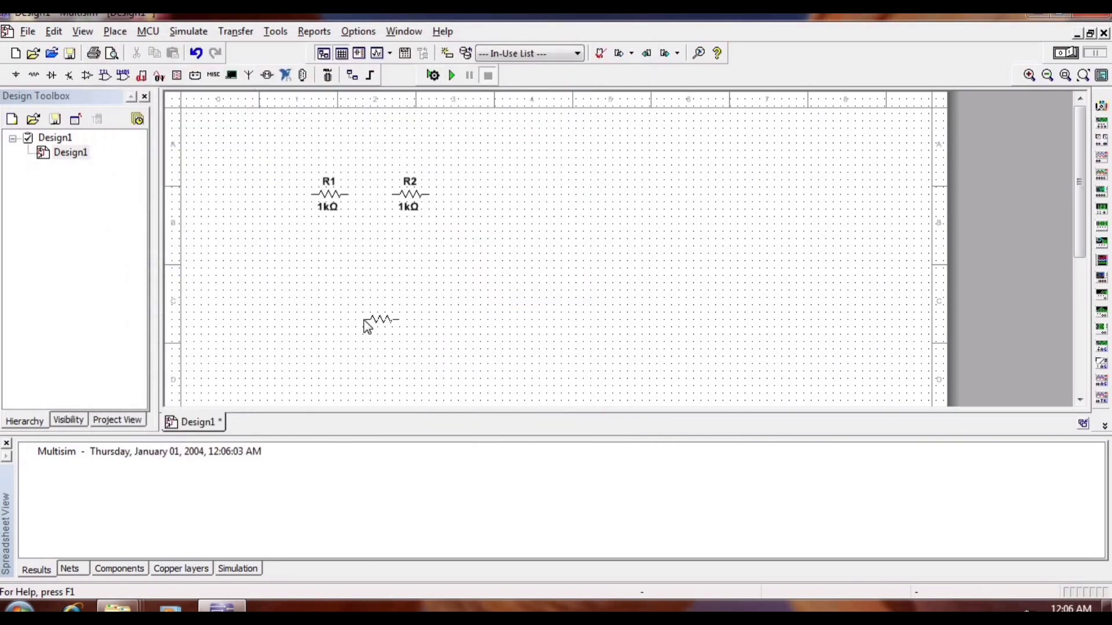
{"action": "left_click", "coordinate": [360, 326]}
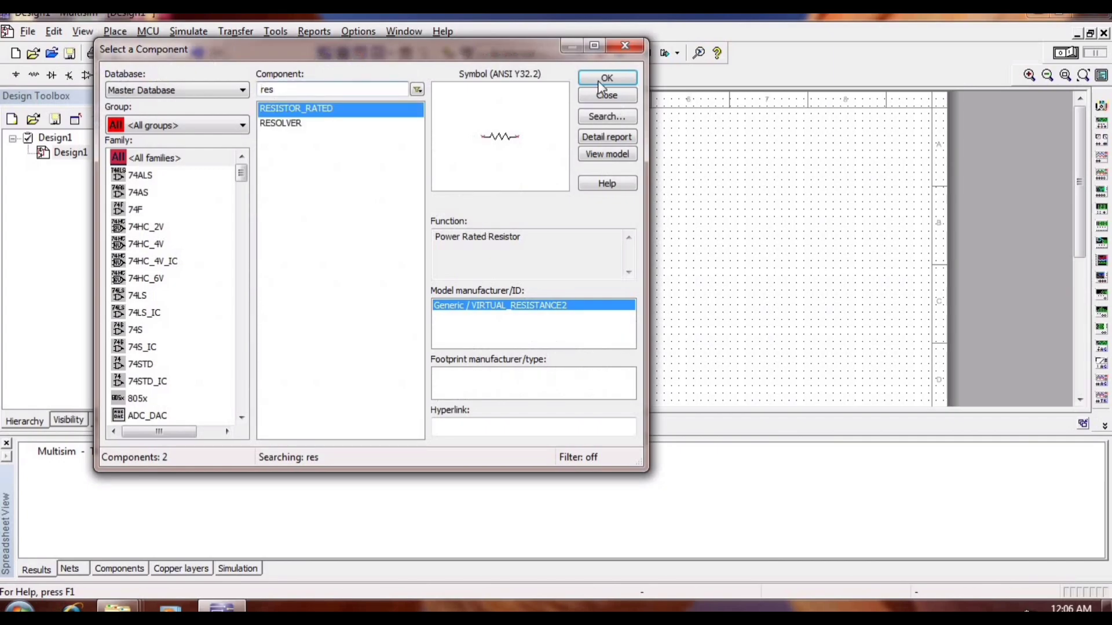
{"action": "key", "text": "Escape"}
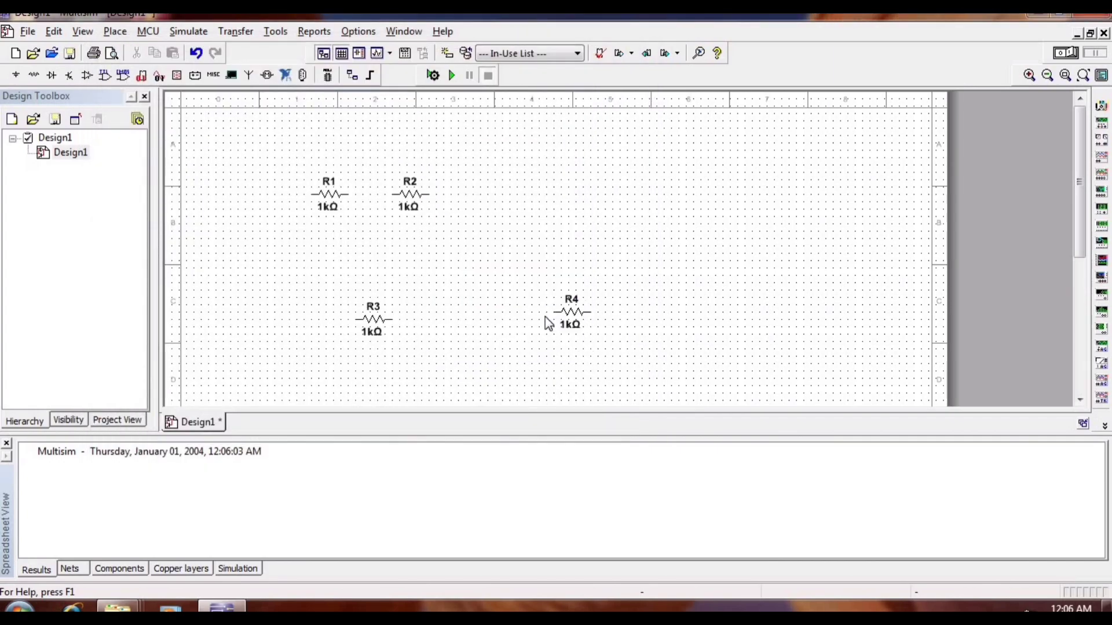
{"action": "left_click", "coordinate": [606, 77]}
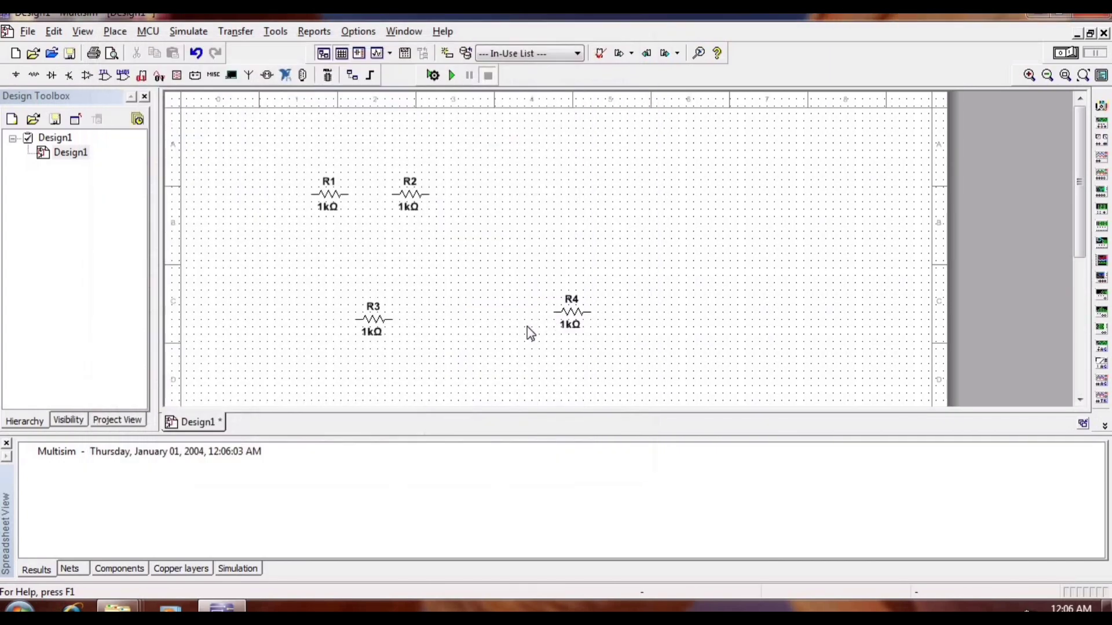
{"action": "left_click", "coordinate": [485, 355]}
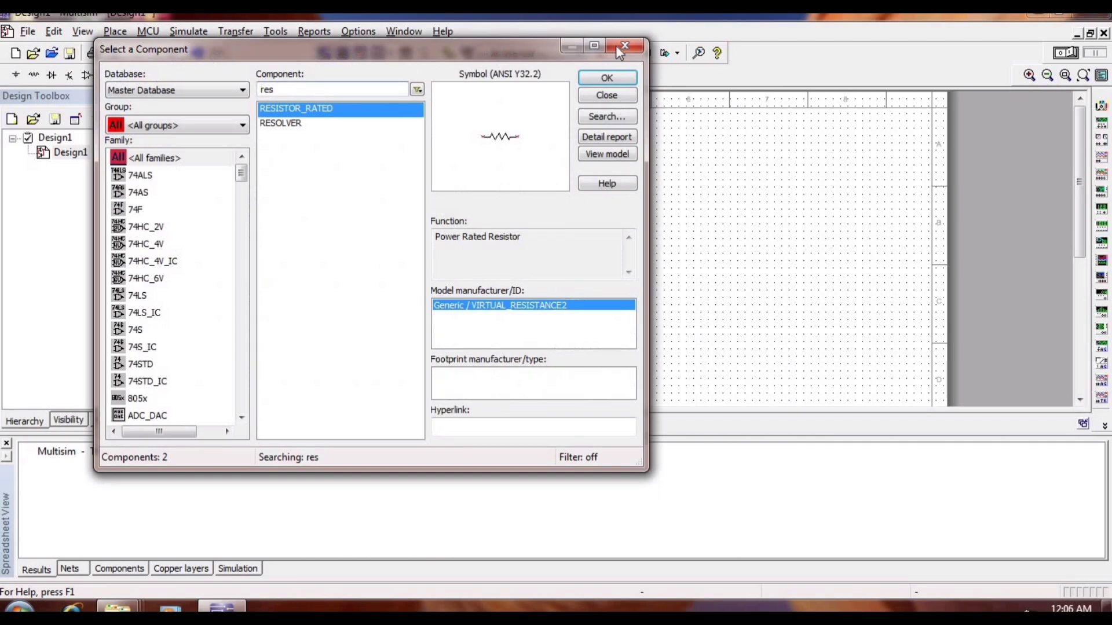
{"action": "left_click", "coordinate": [622, 47]}
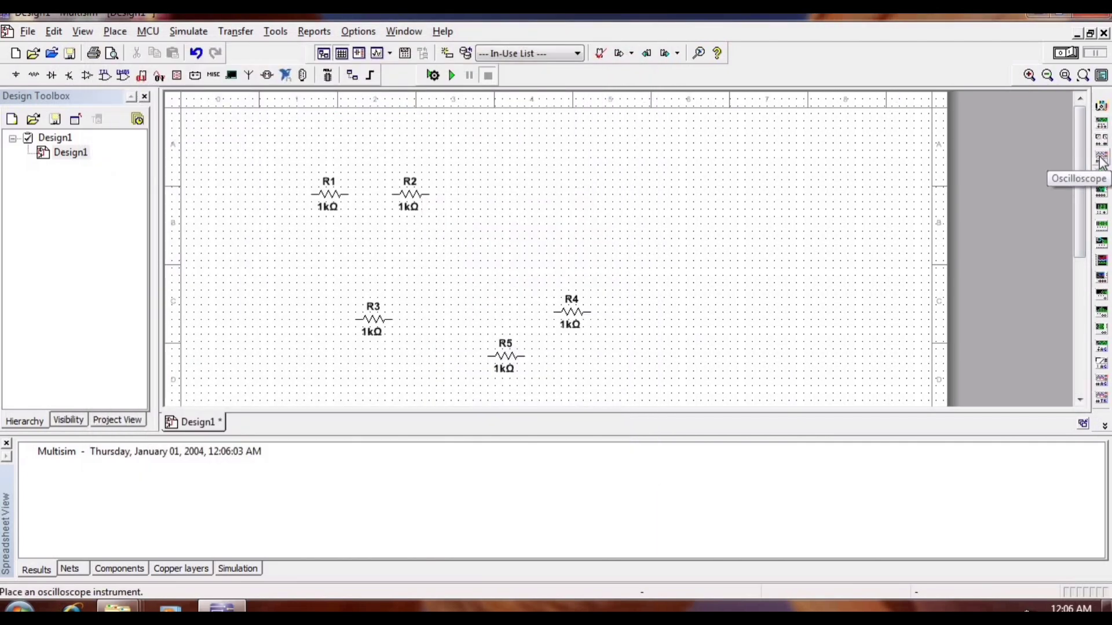
Step: Place an oscilloscope on the far right of the schematic, clear of the resistors
{"action": "left_click", "coordinate": [1044, 179]}
{"action": "left_click", "coordinate": [736, 246]}
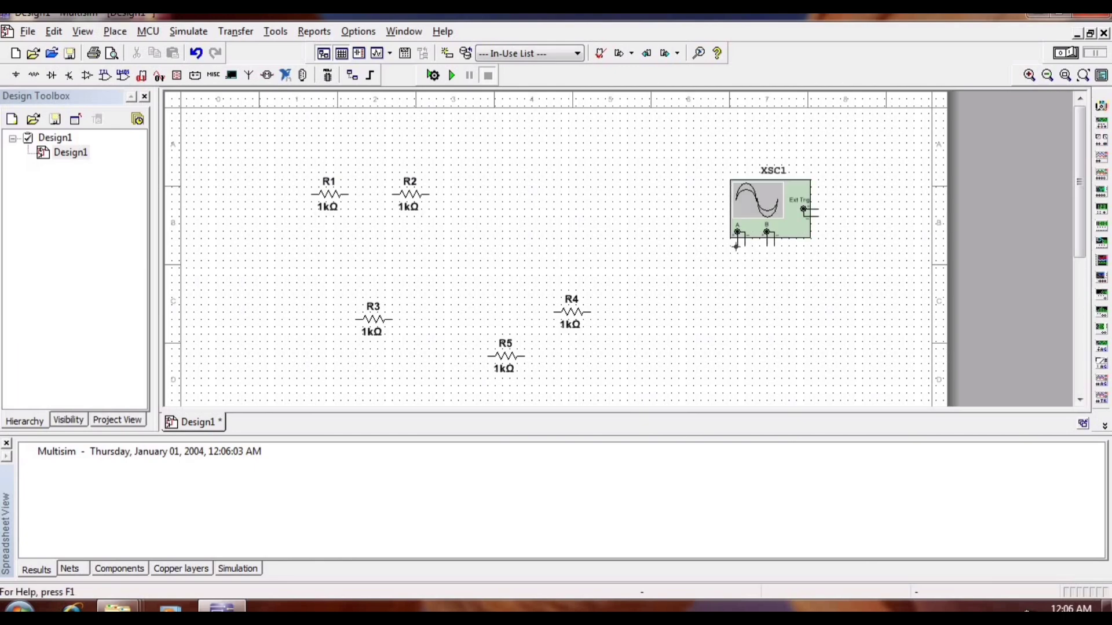
Step: Find the VCC supply in the component database and place it between R2 and the oscilloscope
{"action": "left_click", "coordinate": [109, 36]}
{"action": "left_click", "coordinate": [145, 50]}
{"action": "left_click_drag", "start_coordinate": [314, 93], "coordinate": [183, 95]}
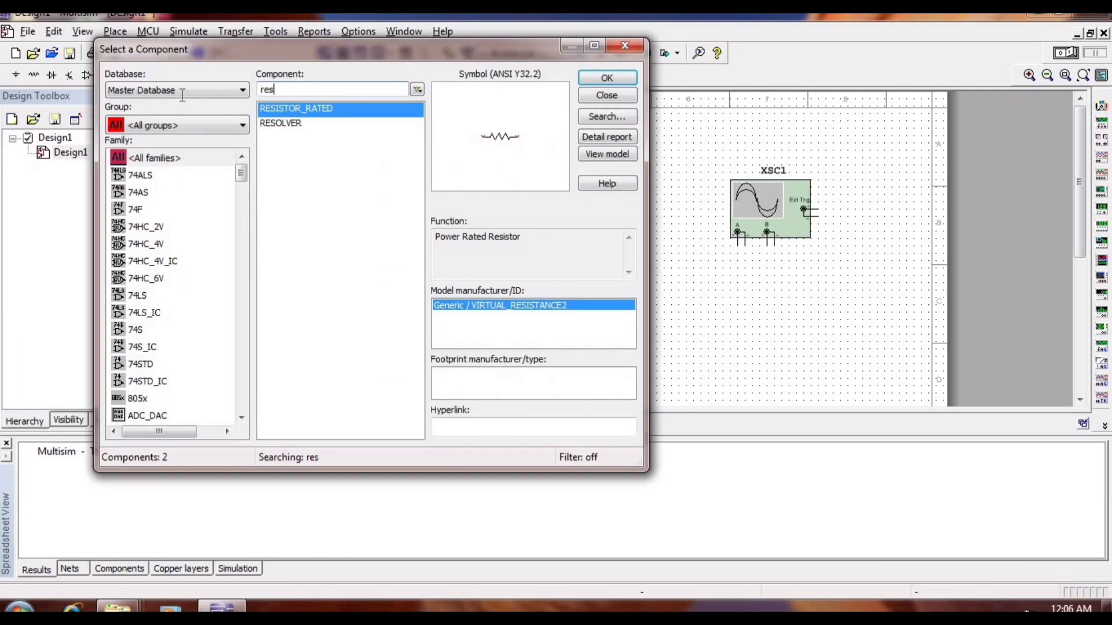
{"action": "type", "text": "vcc"}
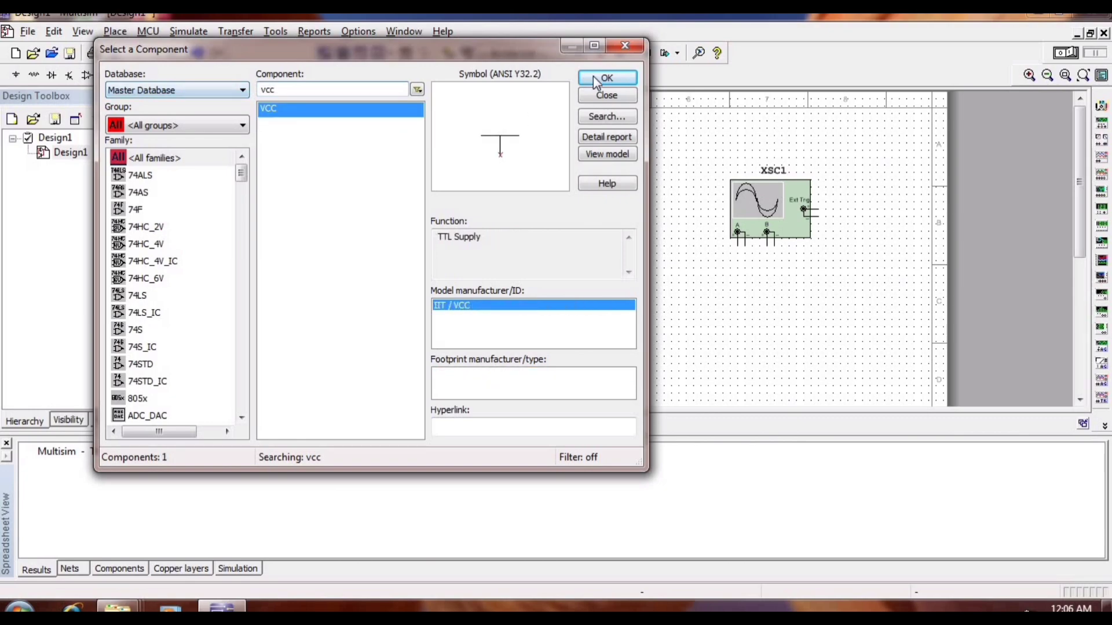
{"action": "left_click", "coordinate": [595, 77]}
{"action": "left_click", "coordinate": [569, 164]}
Step: Find the VEE supply in the component database and place it just below VCC
{"action": "key", "text": "BackSpace"}
{"action": "key", "text": "BackSpace"}
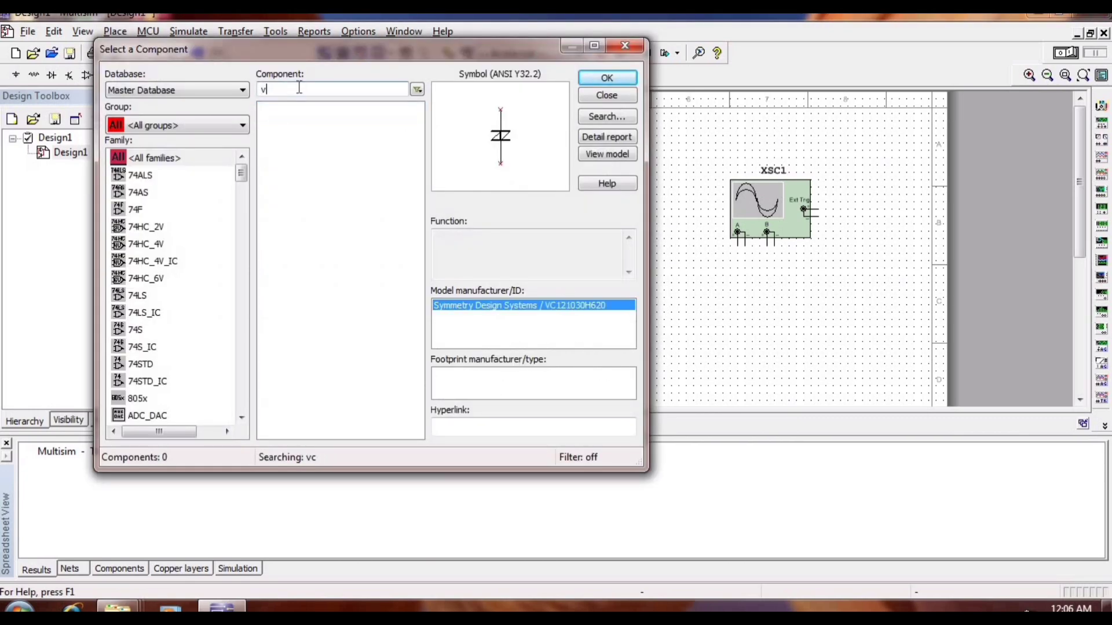
{"action": "type", "text": "ee"}
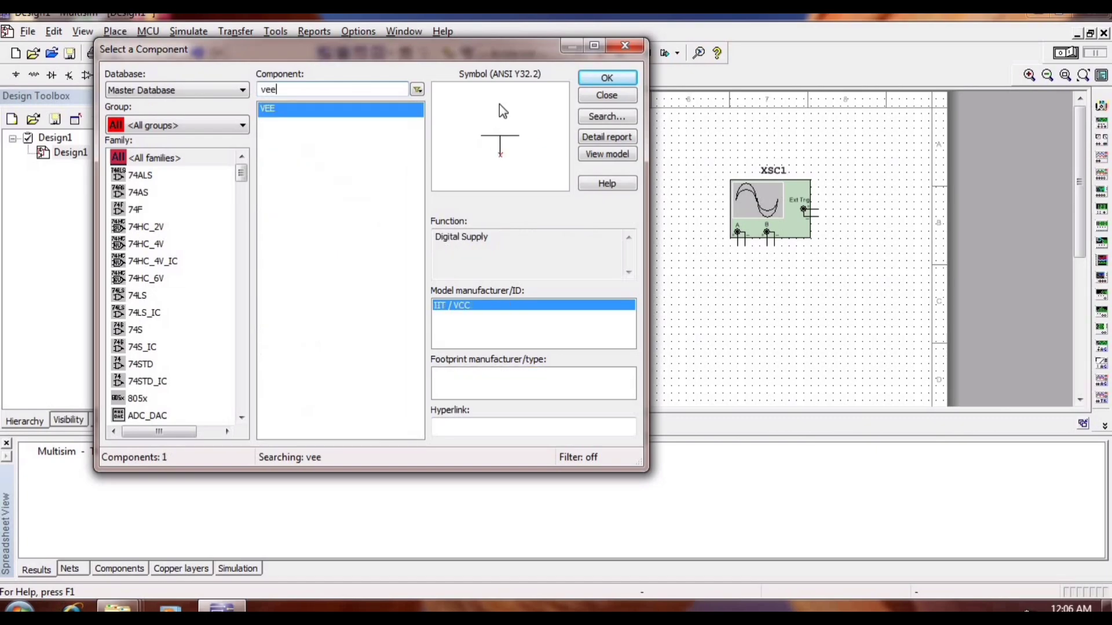
{"action": "left_click", "coordinate": [587, 79]}
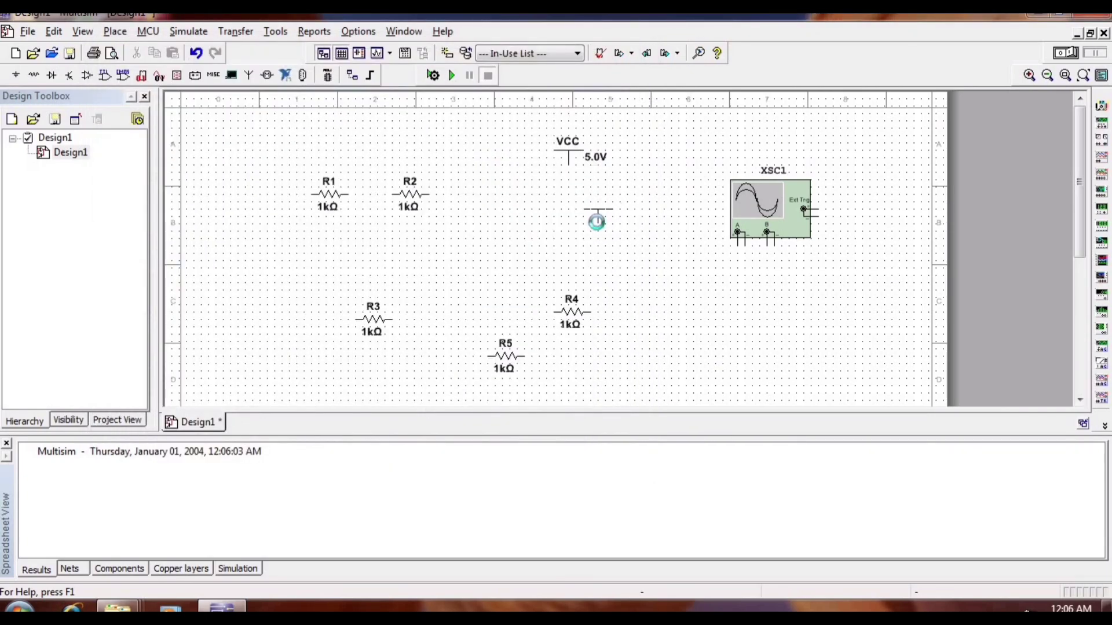
{"action": "left_click", "coordinate": [595, 218]}
{"action": "left_click", "coordinate": [633, 45]}
Step: Set the VEE supply voltage to -12 V
{"action": "double_click", "coordinate": [623, 213]}
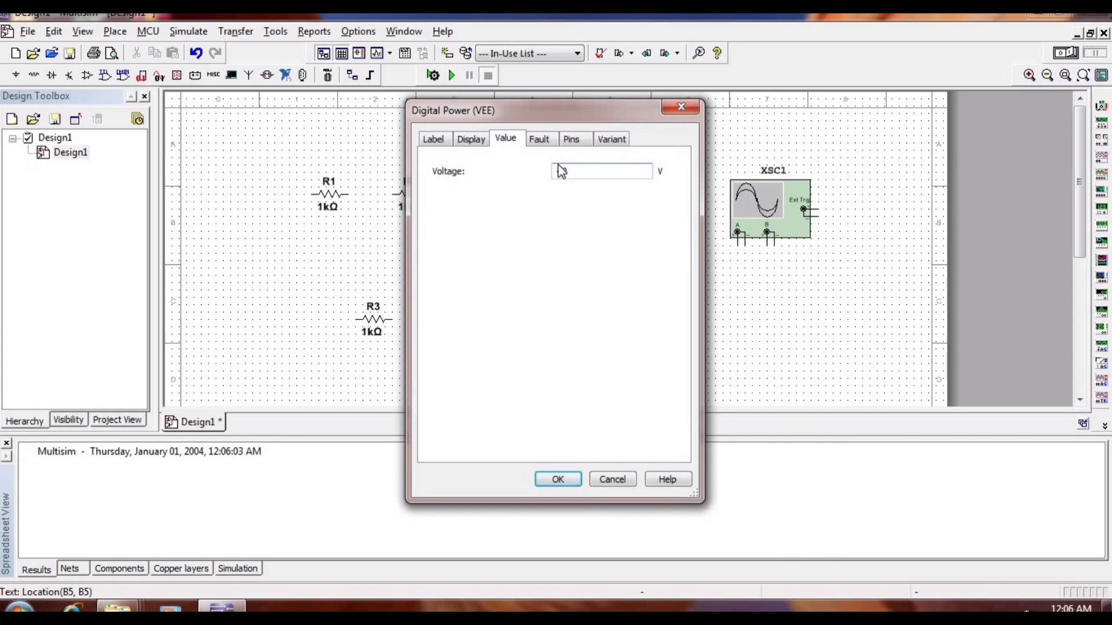
{"action": "type", "text": "-12"}
{"action": "left_click", "coordinate": [546, 481]}
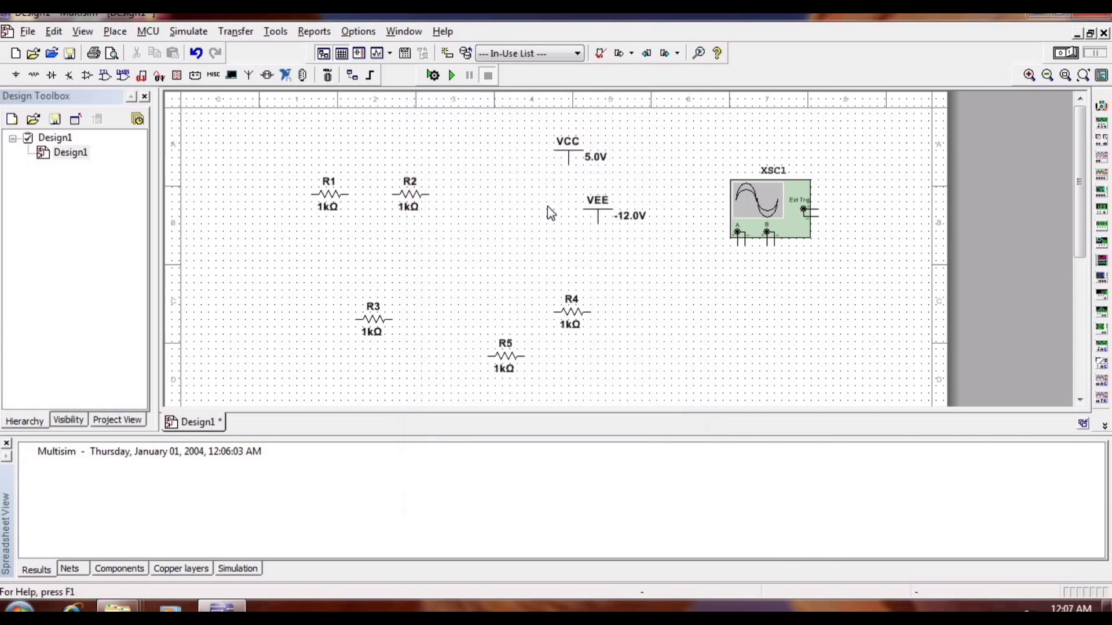
Step: Set the VCC supply voltage to 12 V
{"action": "double_click", "coordinate": [584, 169]}
{"action": "left_click", "coordinate": [560, 174]}
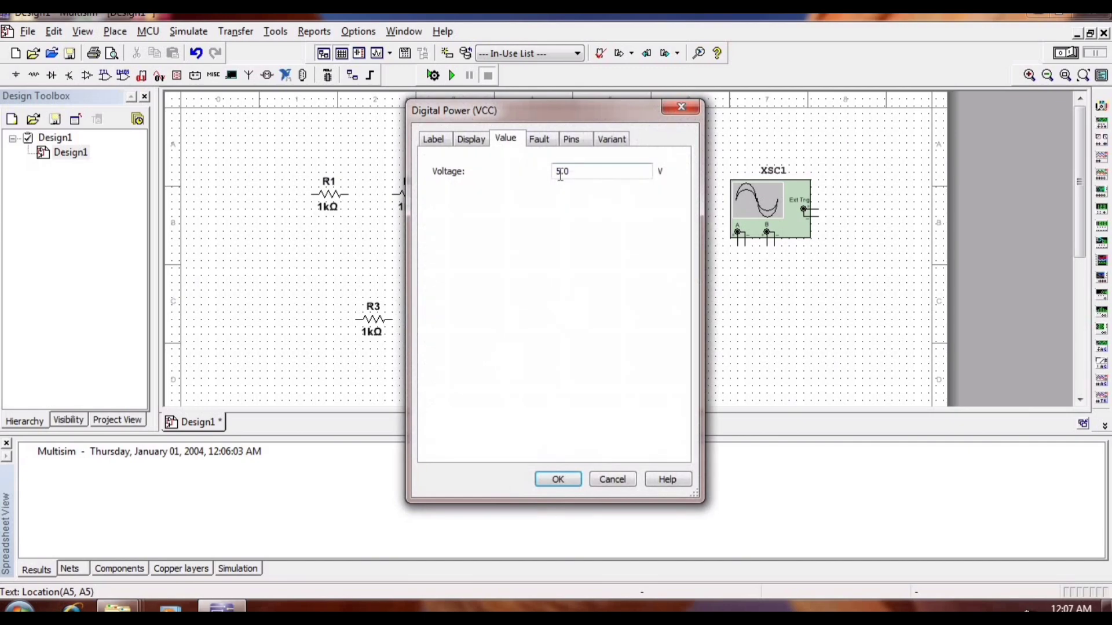
{"action": "key", "text": "BackSpace"}
{"action": "type", "text": "12"}
{"action": "left_click", "coordinate": [563, 475]}
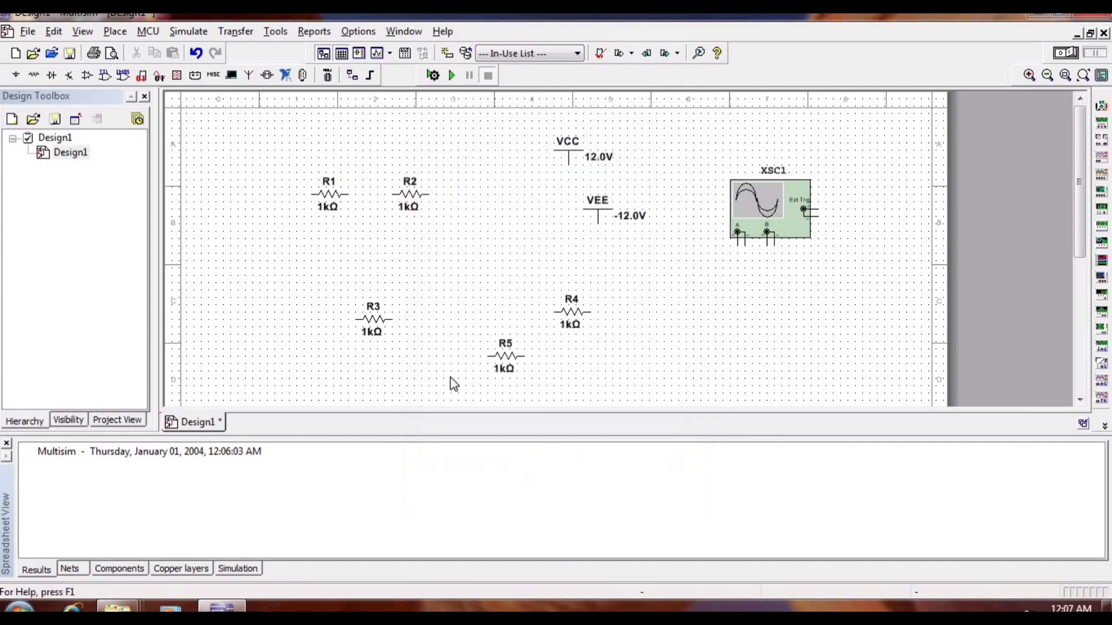
Step: Set the resistance of R2 to 10 kΩ
{"action": "left_click", "coordinate": [409, 213]}
{"action": "double_click", "coordinate": [410, 216]}
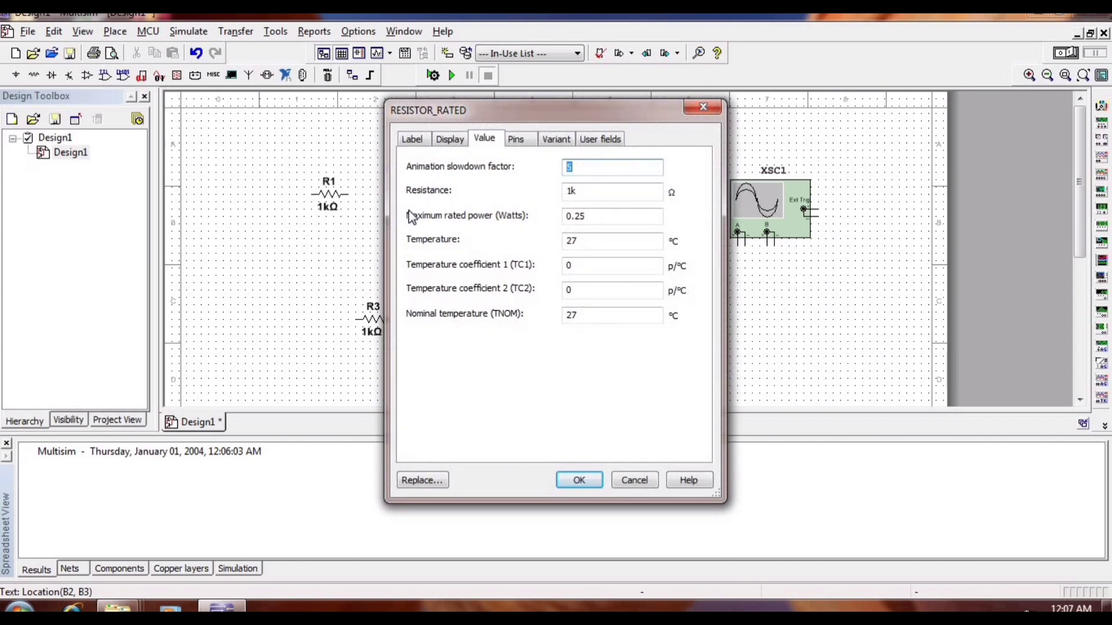
{"action": "left_click", "coordinate": [579, 190]}
{"action": "type", "text": "0"}
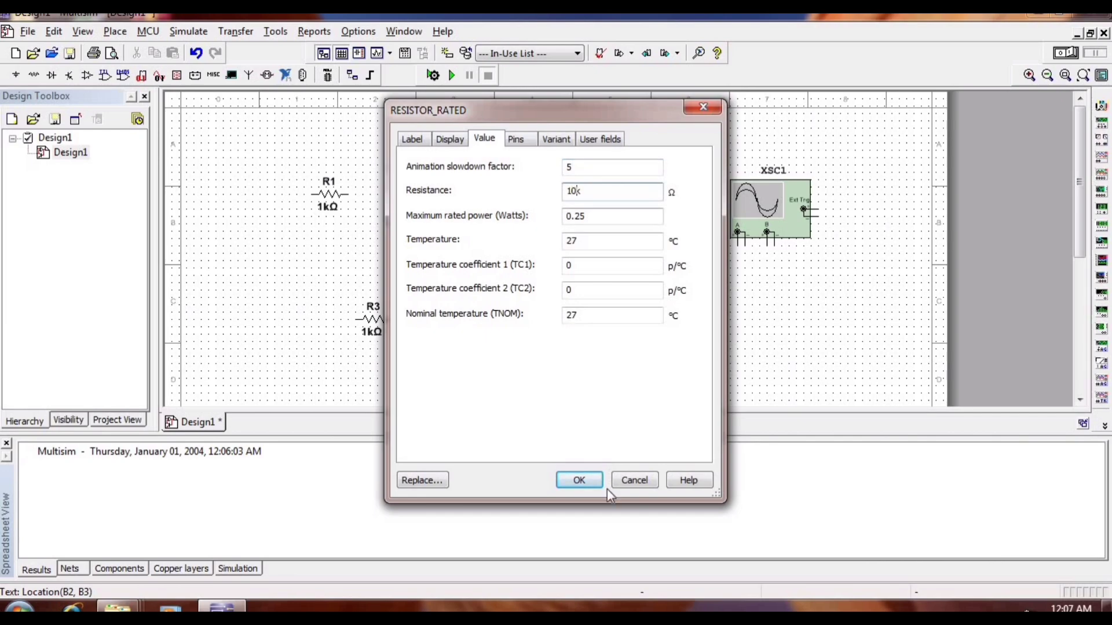
{"action": "left_click", "coordinate": [579, 480]}
Step: Set the resistance of R1 to 10 kΩ
{"action": "double_click", "coordinate": [327, 213]}
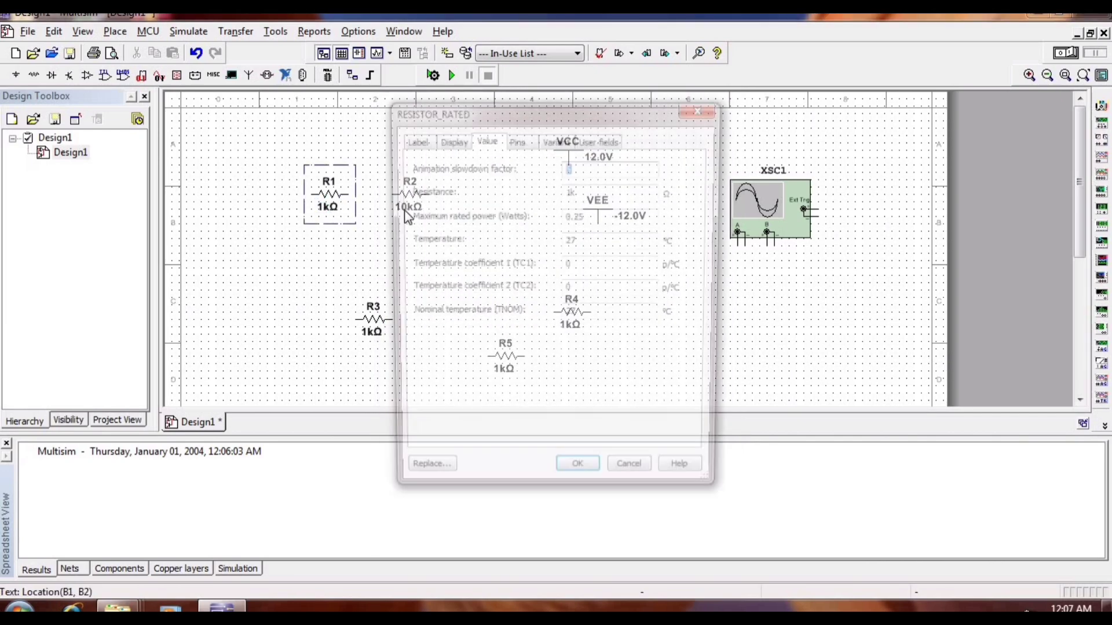
{"action": "left_click", "coordinate": [572, 192]}
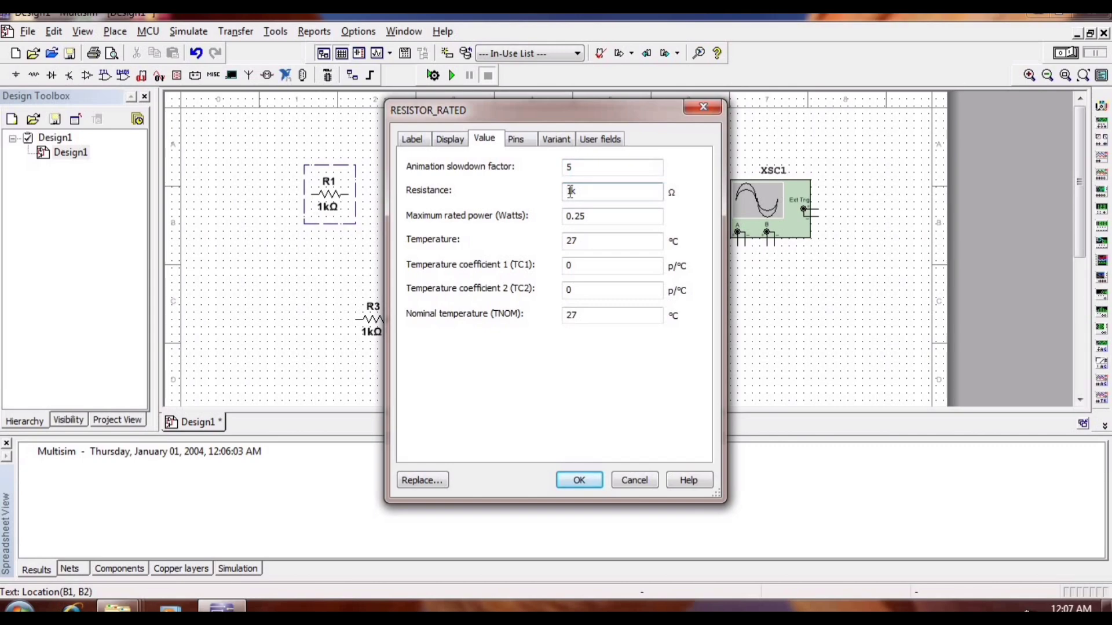
{"action": "type", "text": "0"}
{"action": "key", "text": "BackSpace"}
{"action": "key", "text": "Right"}
{"action": "type", "text": "0"}
{"action": "left_click", "coordinate": [576, 483]}
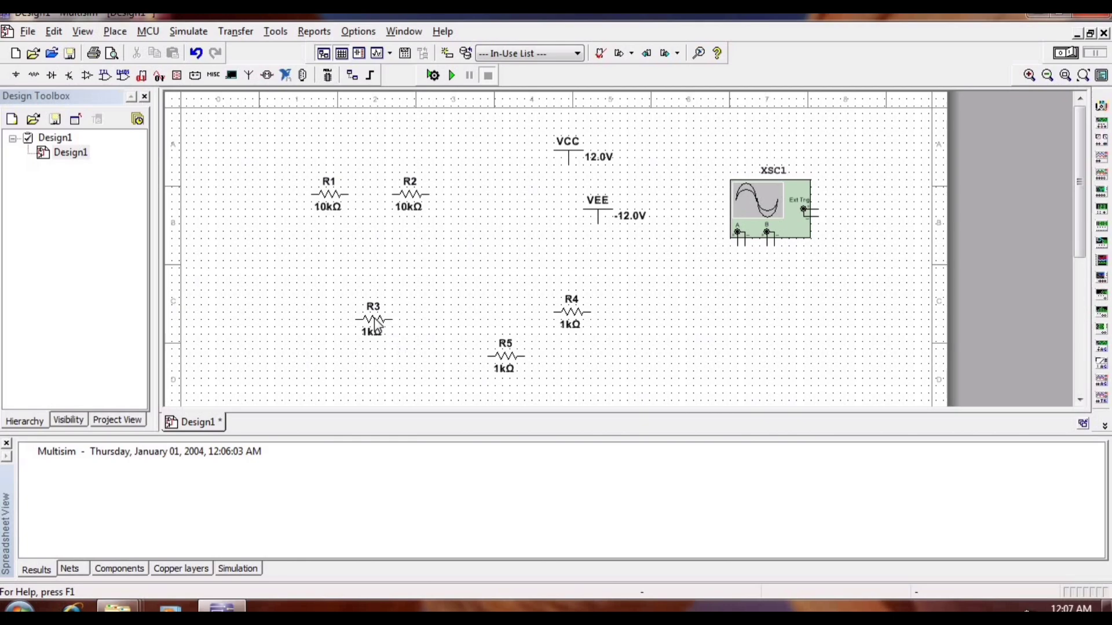
Step: Set the resistance of R3 to 5 kΩ
{"action": "double_click", "coordinate": [373, 338]}
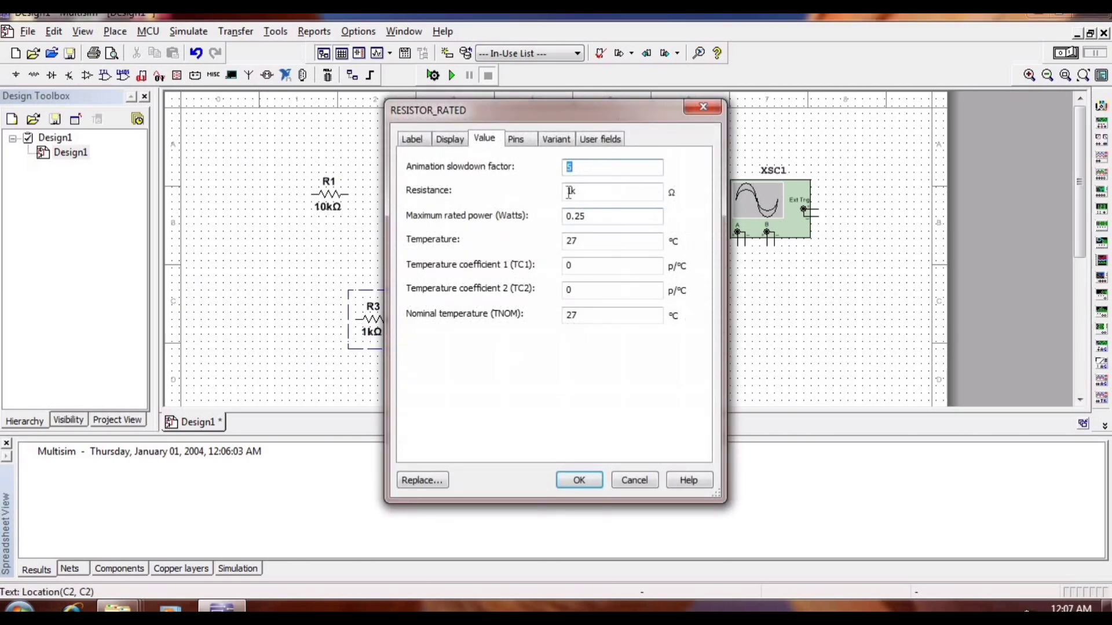
{"action": "left_click", "coordinate": [569, 191]}
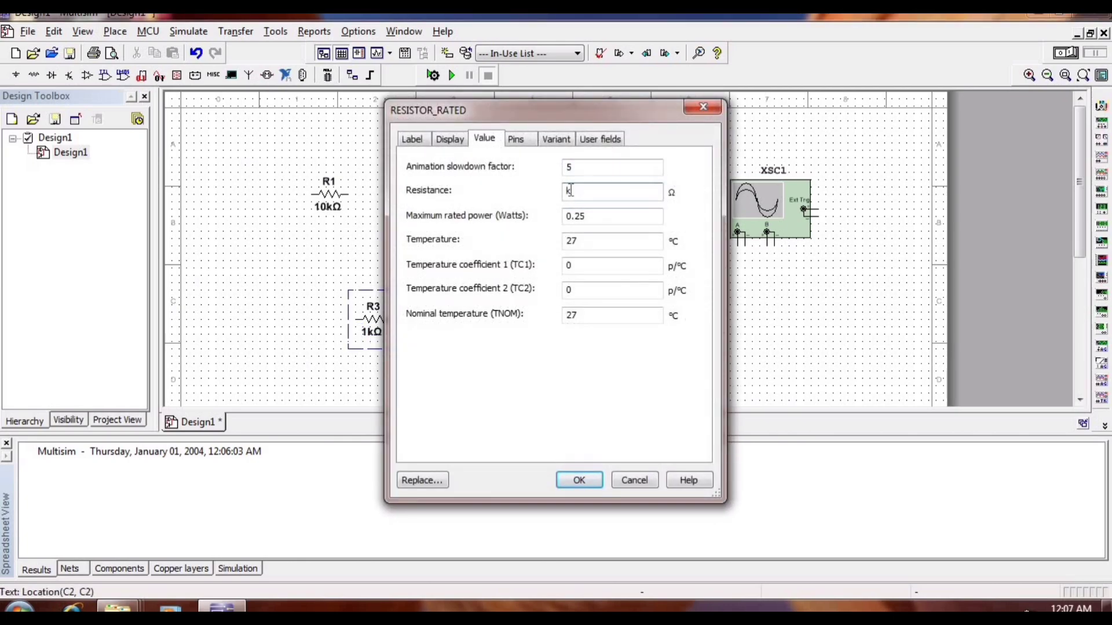
{"action": "type", "text": "5"}
{"action": "left_click", "coordinate": [569, 480]}
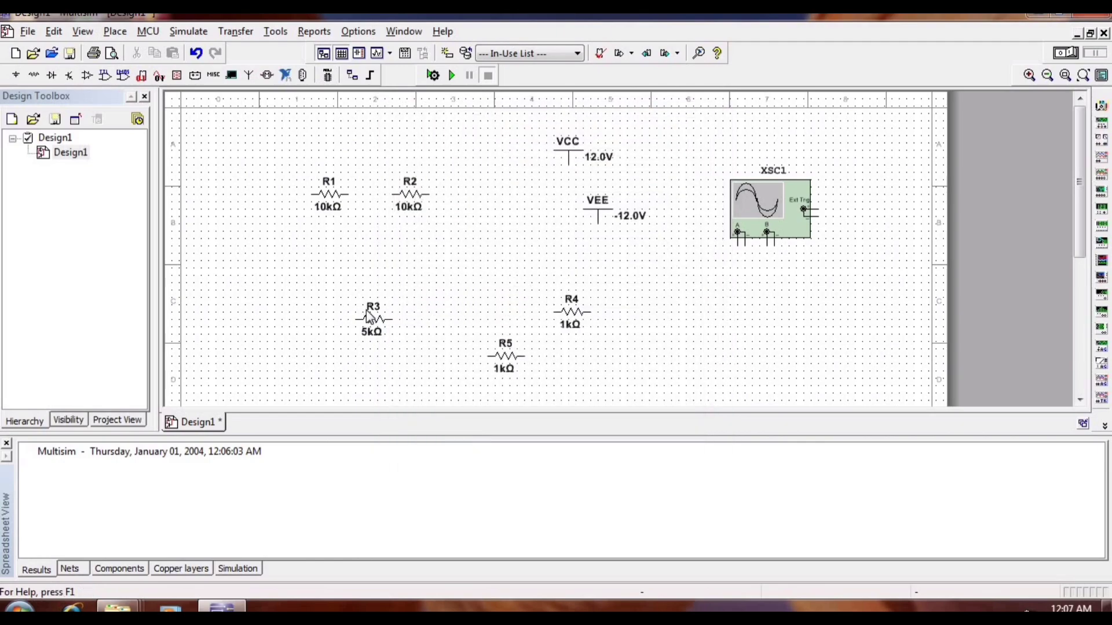
Step: Rotate resistor R3 by 90 degrees so that it stands vertically
{"action": "left_click", "coordinate": [391, 338]}
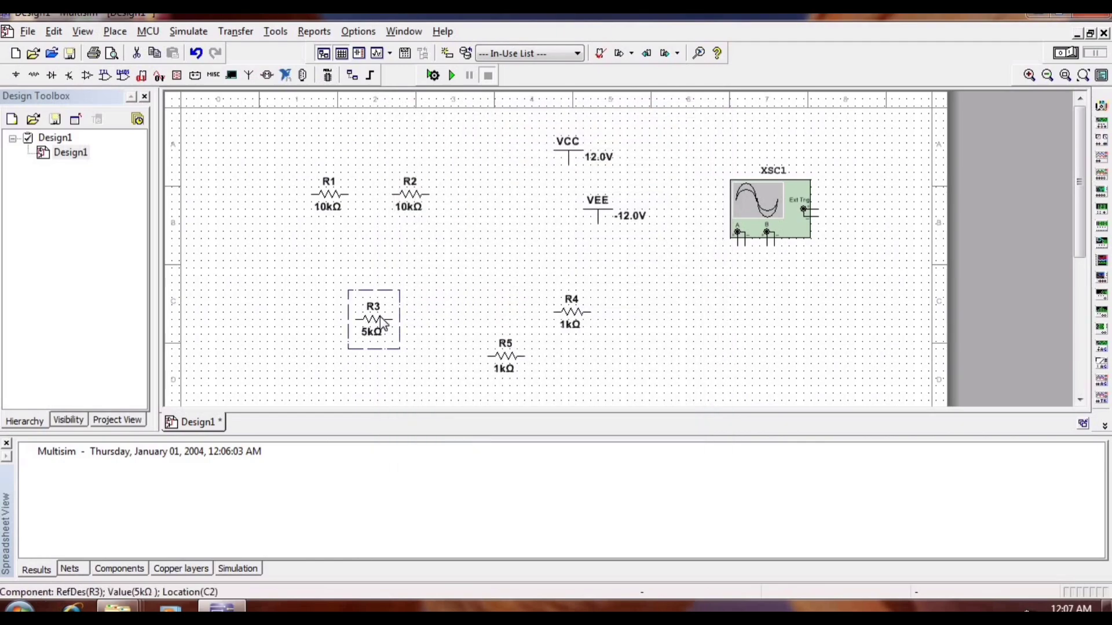
{"action": "right_click", "coordinate": [382, 324]}
{"action": "left_click", "coordinate": [451, 130]}
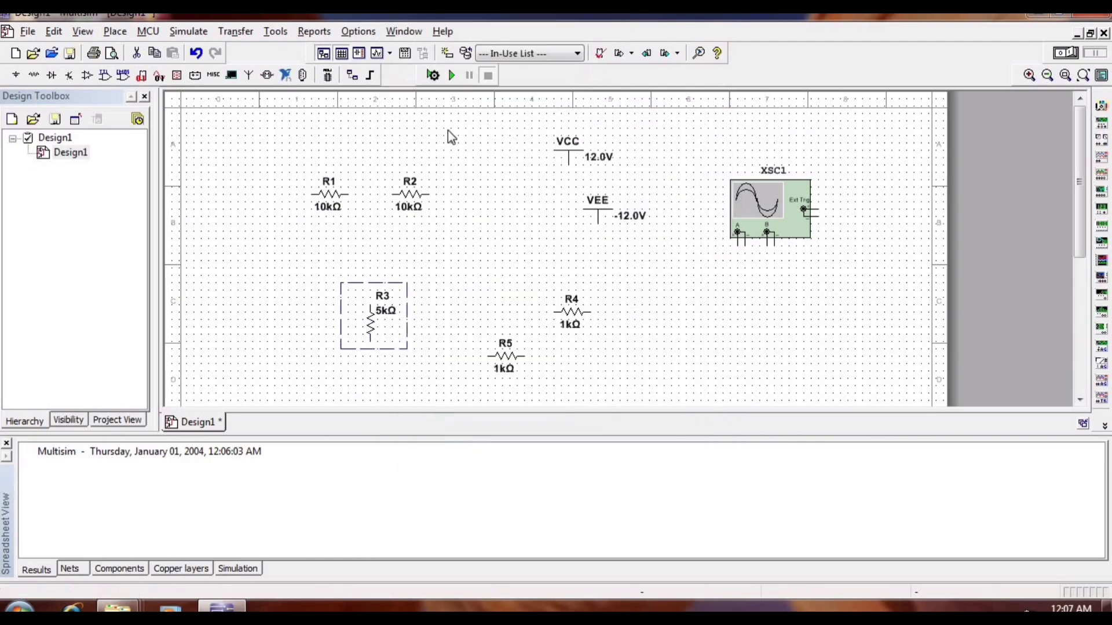
{"action": "left_click", "coordinate": [507, 308]}
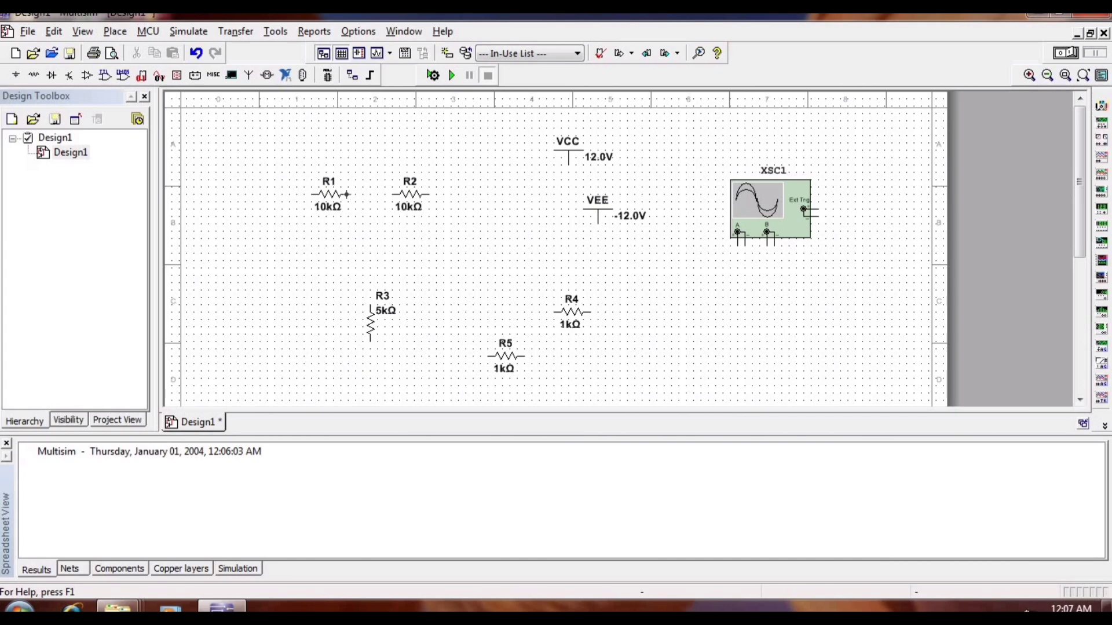
Step: Wire the right terminal of R1 to the left terminal of R2
{"action": "left_click", "coordinate": [346, 194]}
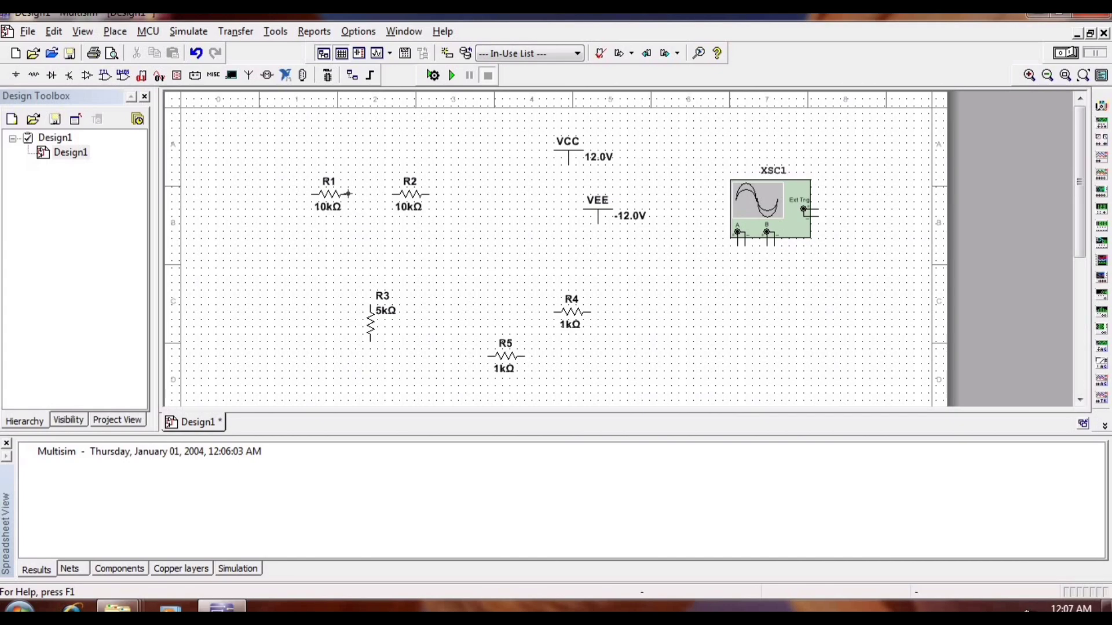
{"action": "left_click", "coordinate": [392, 195]}
Step: Search the component database for "capac" and place a CAPACITOR_RATED component below R1
{"action": "left_click", "coordinate": [115, 32]}
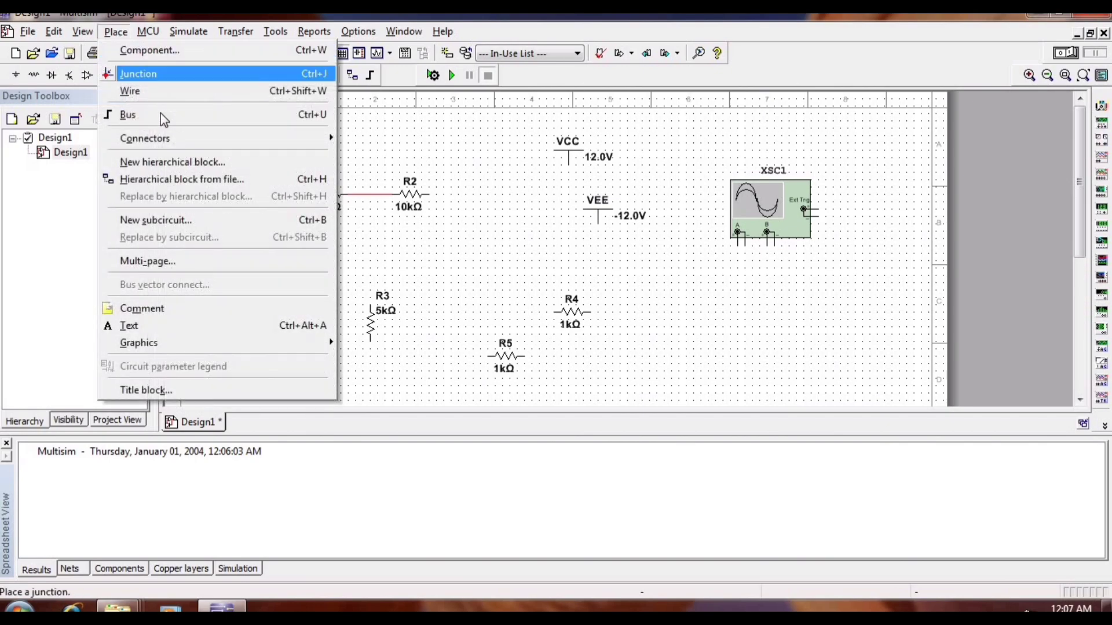
{"action": "left_click", "coordinate": [168, 50]}
{"action": "double_click", "coordinate": [258, 90]}
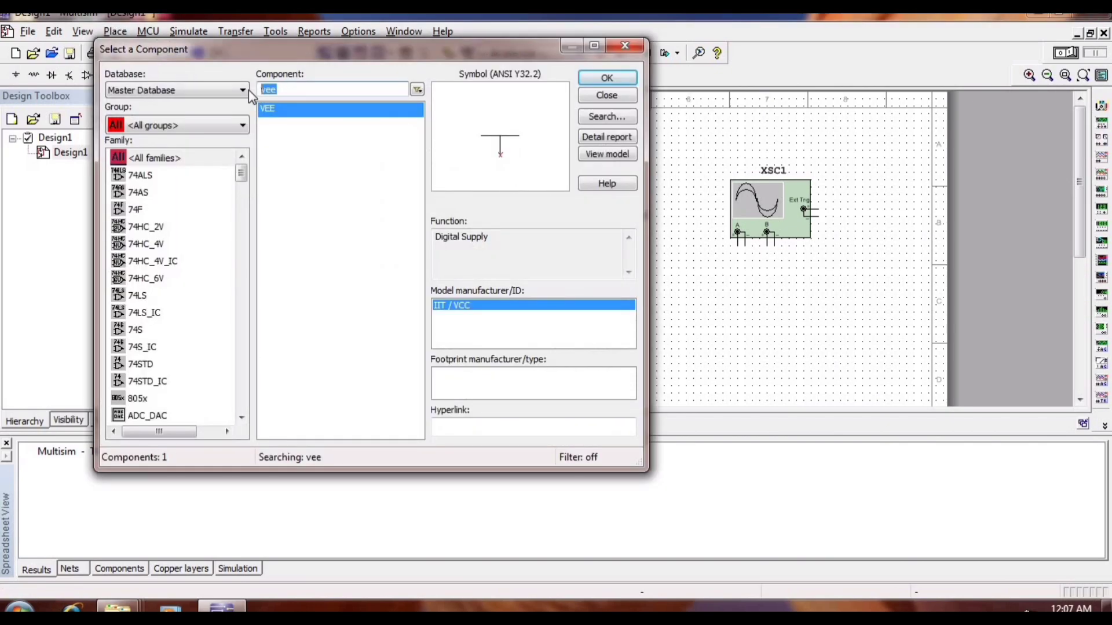
{"action": "type", "text": "ca"}
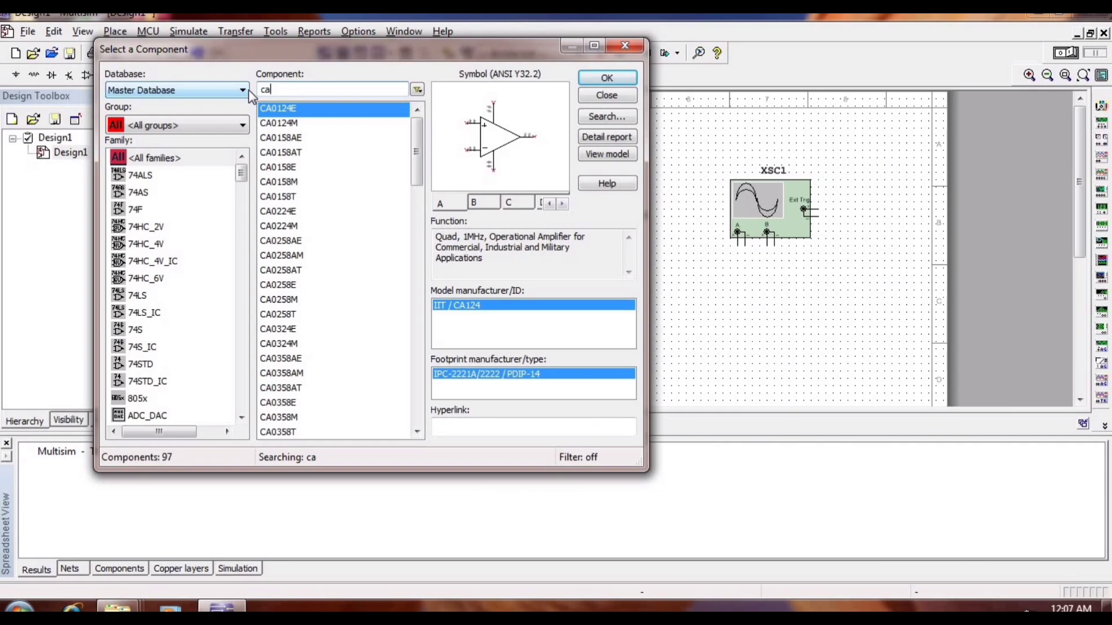
{"action": "type", "text": "pac"}
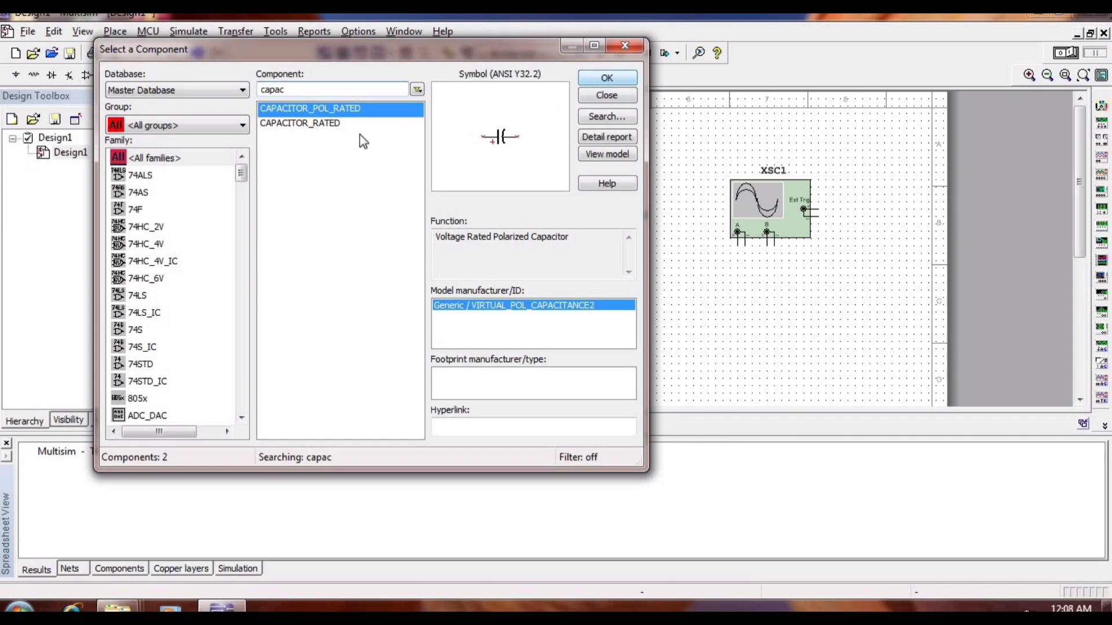
{"action": "left_click", "coordinate": [329, 125]}
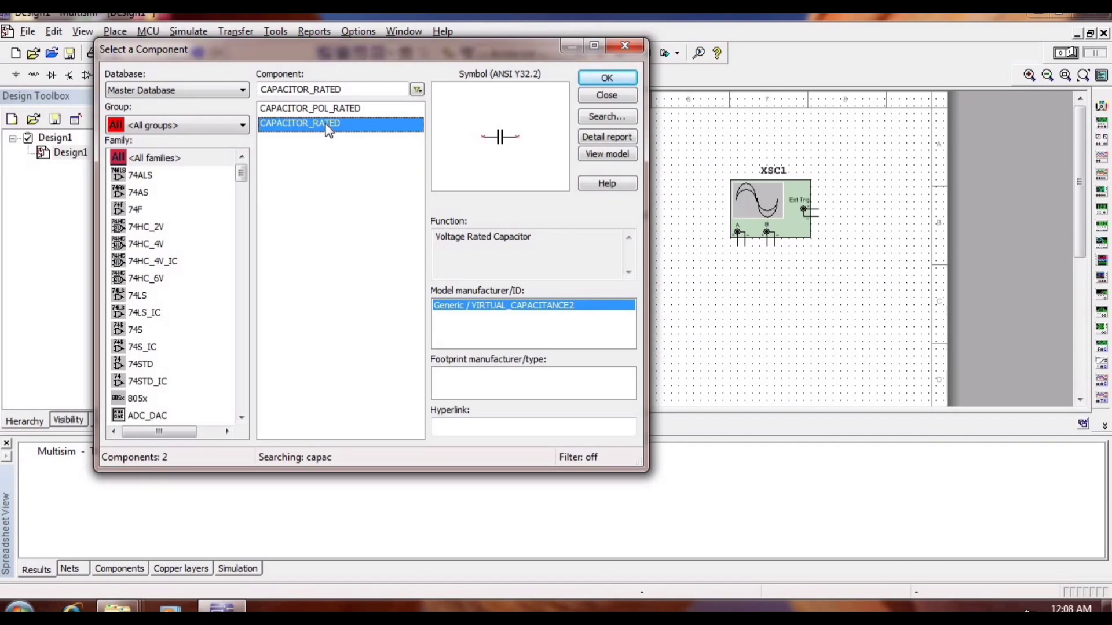
{"action": "left_click", "coordinate": [607, 78]}
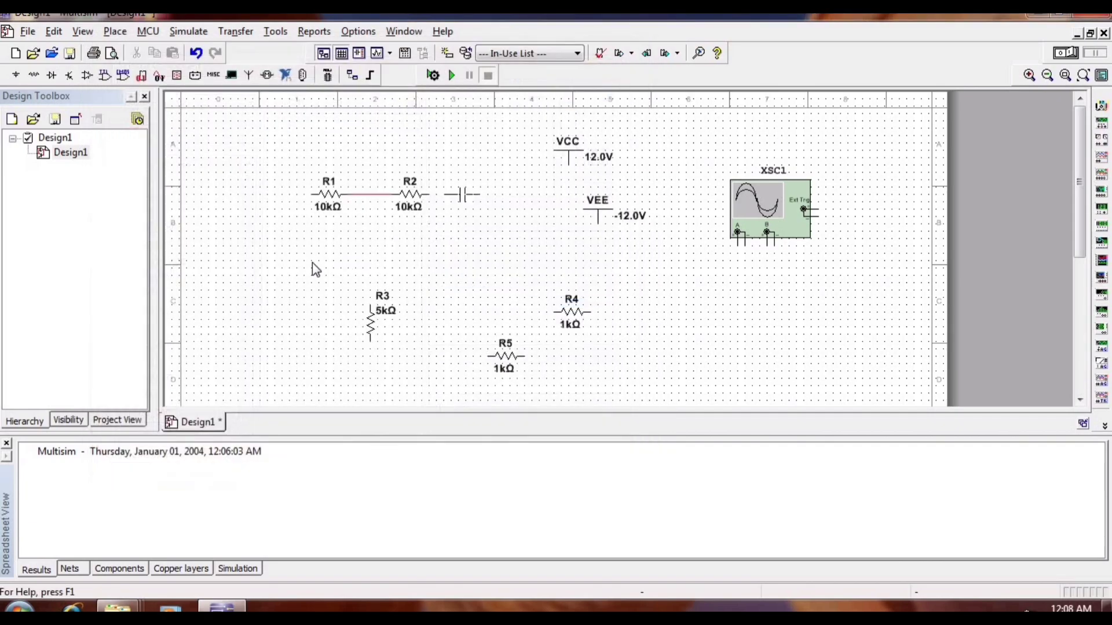
{"action": "left_click", "coordinate": [313, 265]}
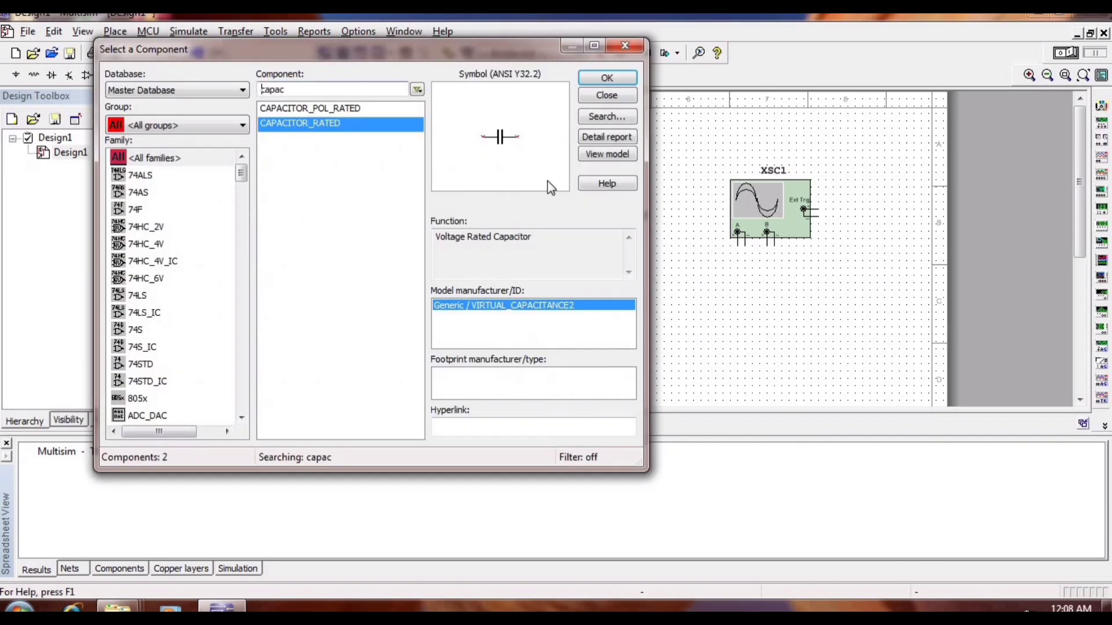
Step: Place two more CAPACITOR_RATED components, one below R2 and one centred under the wire between R1 and R2
{"action": "left_click", "coordinate": [590, 77]}
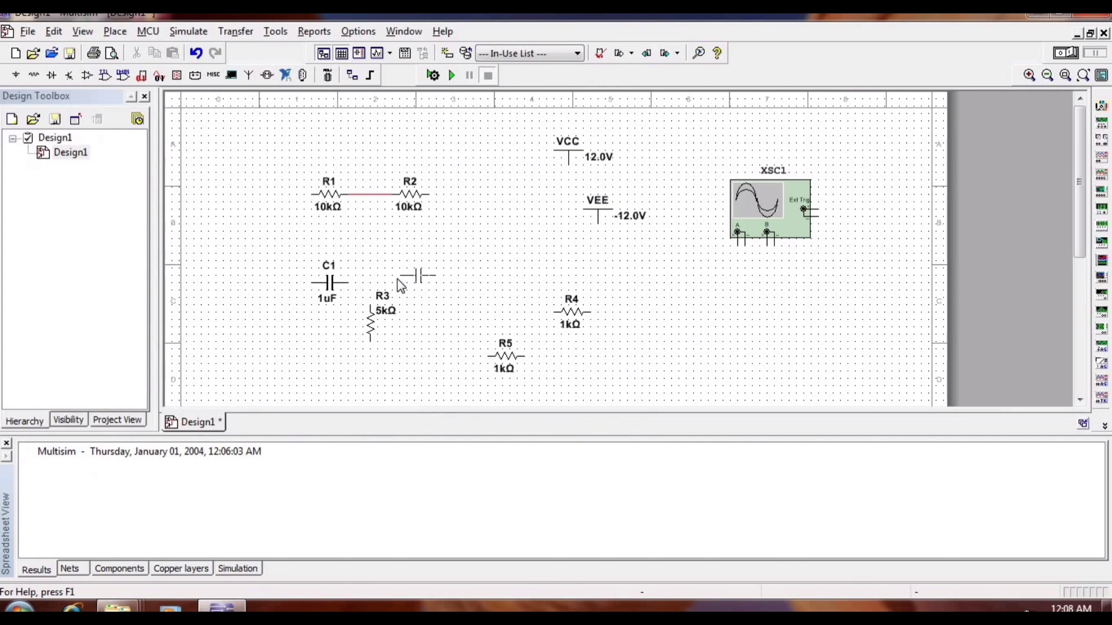
{"action": "left_click", "coordinate": [400, 285]}
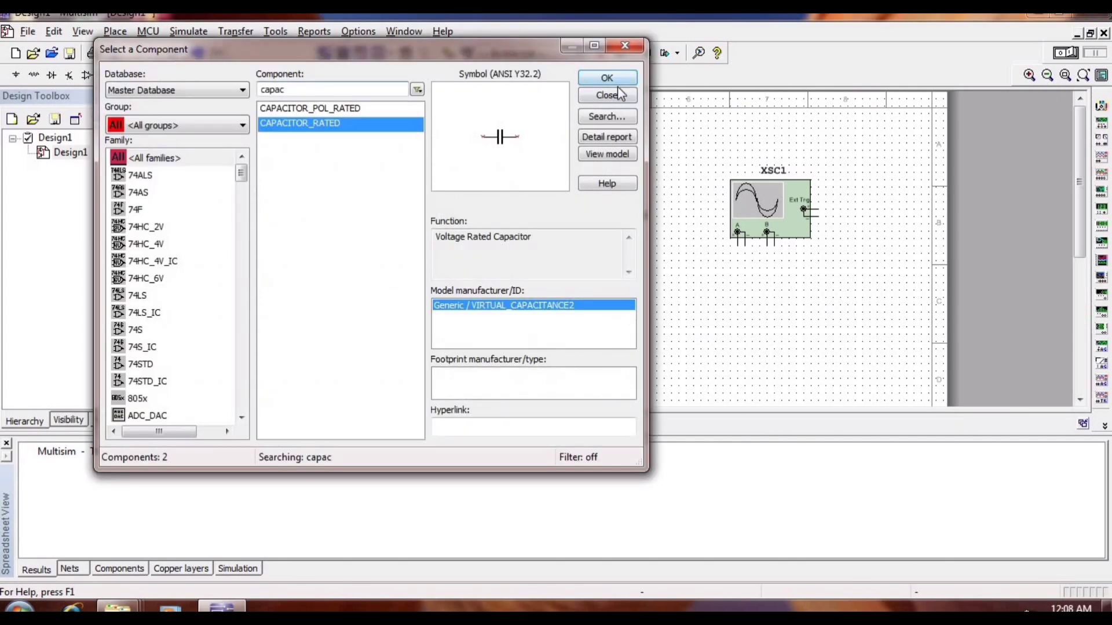
{"action": "left_click", "coordinate": [612, 80]}
{"action": "left_click", "coordinate": [356, 241]}
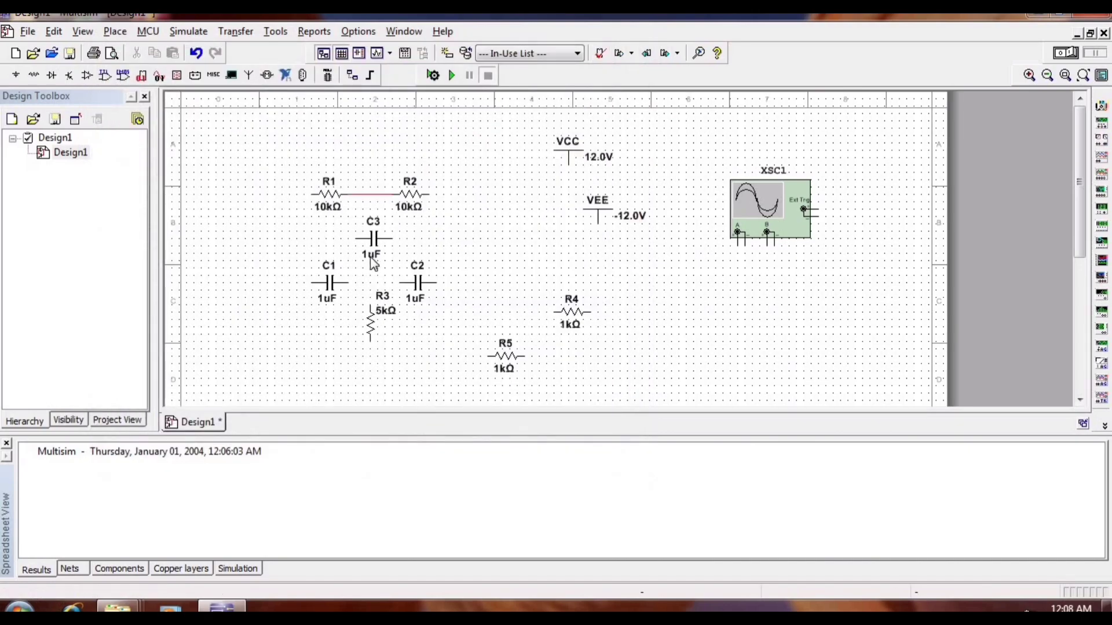
Step: Set the capacitance of C3 to 0.2 µF
{"action": "double_click", "coordinate": [373, 261]}
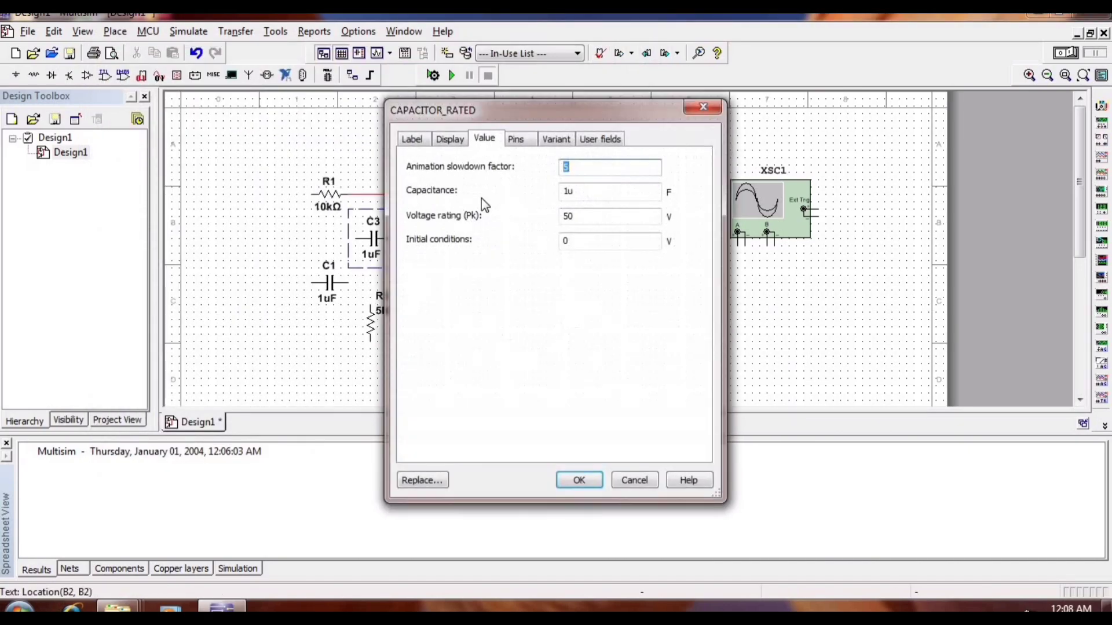
{"action": "left_click", "coordinate": [571, 194]}
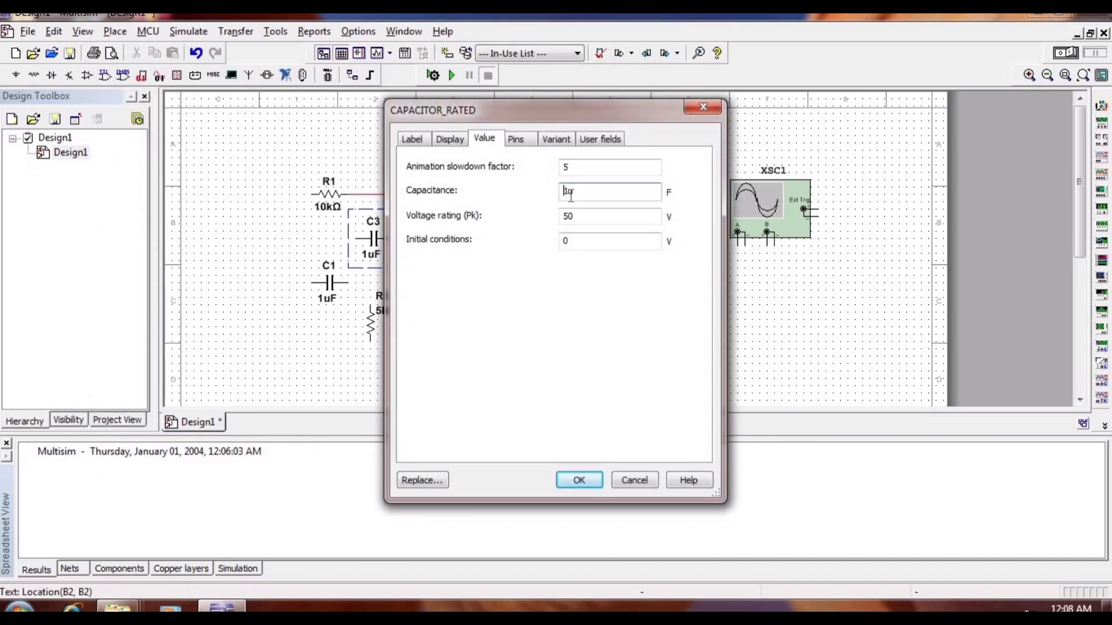
{"action": "type", "text": "0.2"}
{"action": "left_click", "coordinate": [579, 480]}
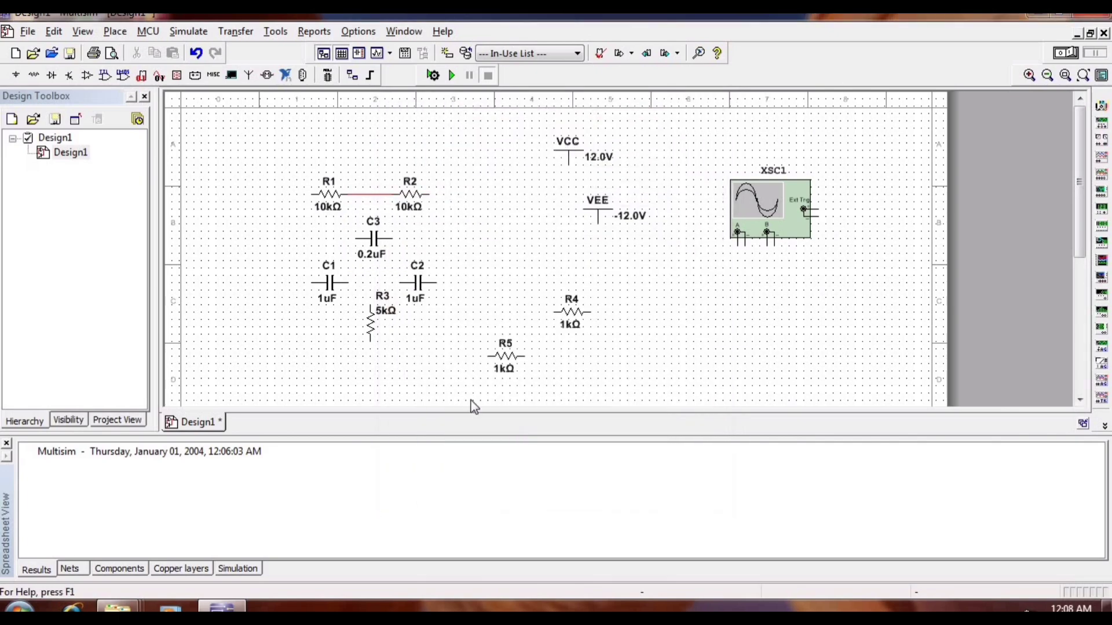
Step: Set the capacitance of C2 to 0.1 µF
{"action": "double_click", "coordinate": [412, 294]}
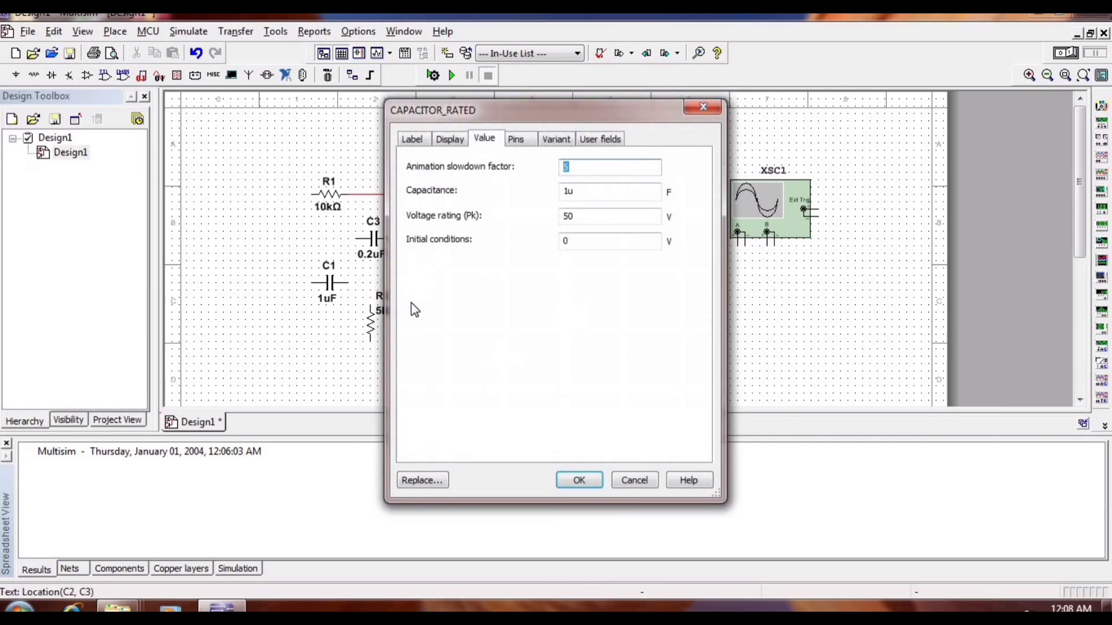
{"action": "left_click", "coordinate": [559, 195]}
{"action": "type", "text": "0."}
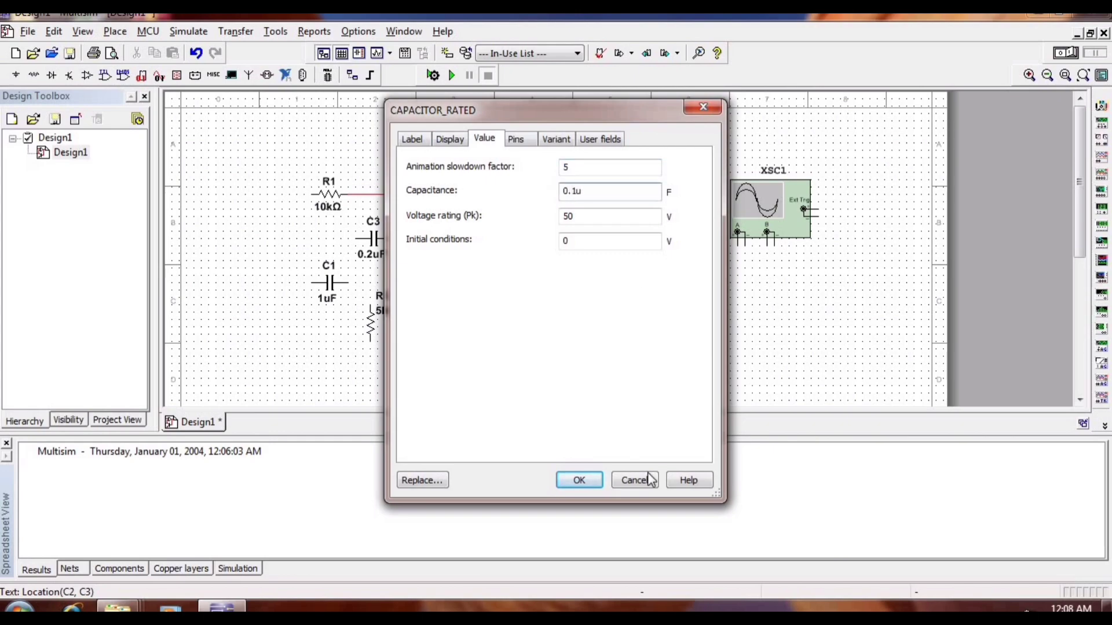
{"action": "left_click", "coordinate": [578, 480]}
Step: Set the capacitance of C1 to 0.1 µF
{"action": "double_click", "coordinate": [321, 297]}
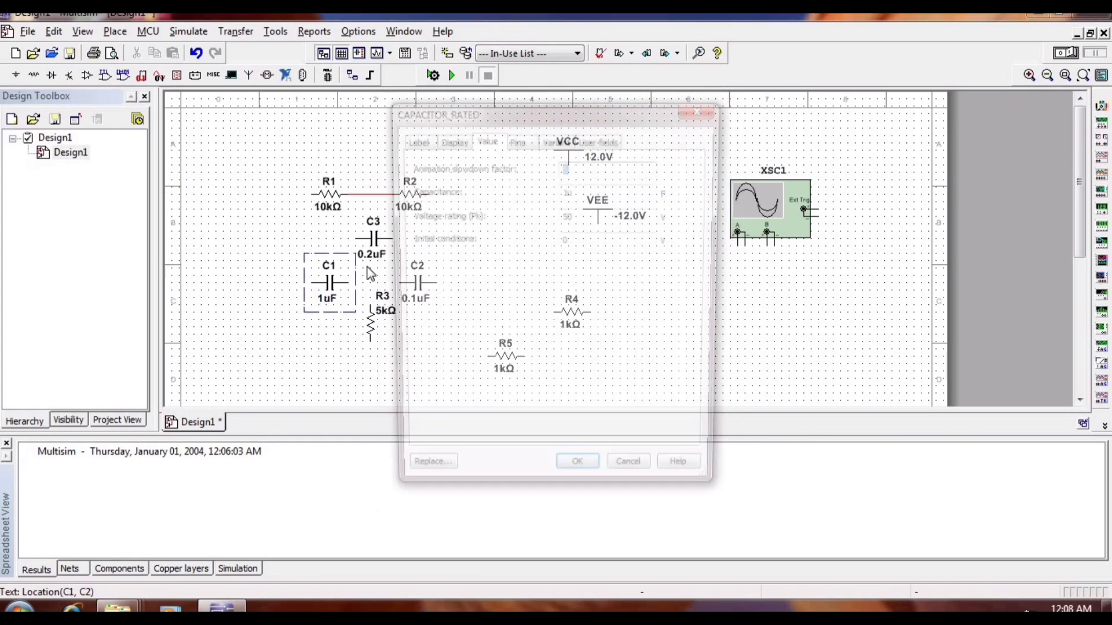
{"action": "left_click", "coordinate": [570, 193]}
{"action": "left_click", "coordinate": [565, 193]}
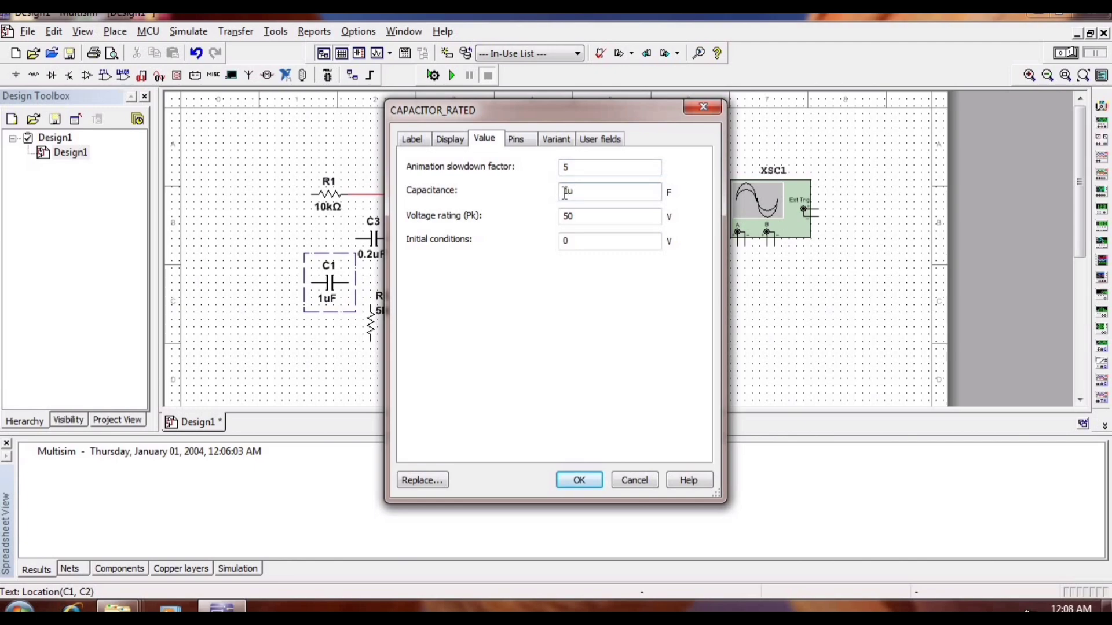
{"action": "type", "text": "0.12"}
{"action": "left_click", "coordinate": [576, 480]}
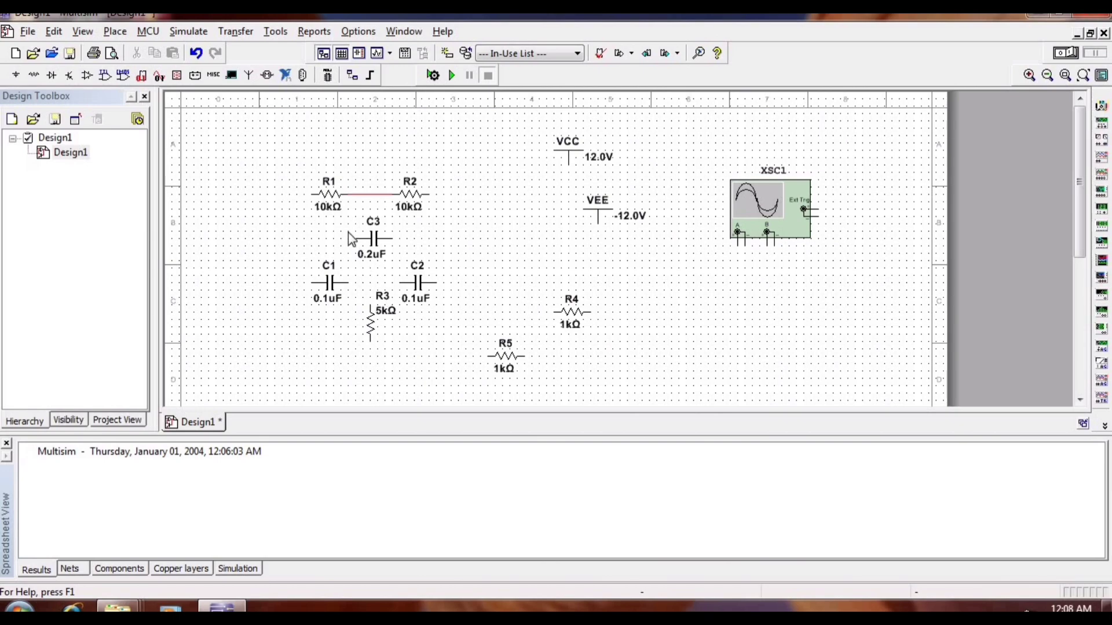
Step: Rotate C3 90° clockwise and wire its upper terminal to the wire between R1 and R2
{"action": "left_click", "coordinate": [391, 248]}
{"action": "right_click", "coordinate": [388, 254]}
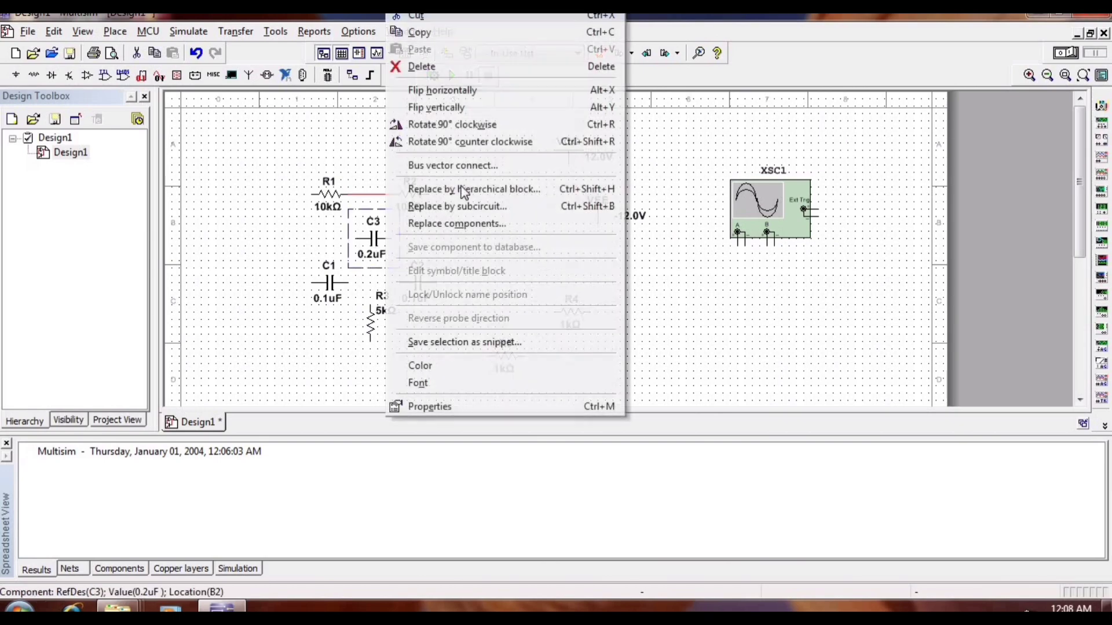
{"action": "left_click", "coordinate": [474, 125]}
{"action": "left_click", "coordinate": [544, 250]}
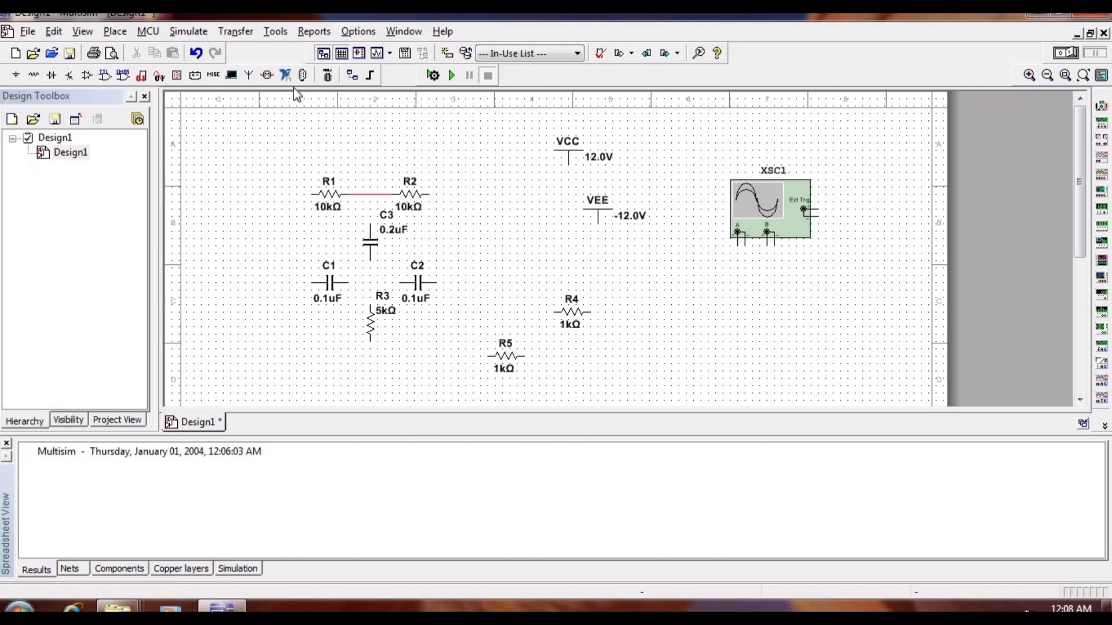
{"action": "left_click_drag", "start_coordinate": [371, 223], "coordinate": [370, 195]}
{"action": "left_click_drag", "start_coordinate": [311, 196], "coordinate": [266, 282]}
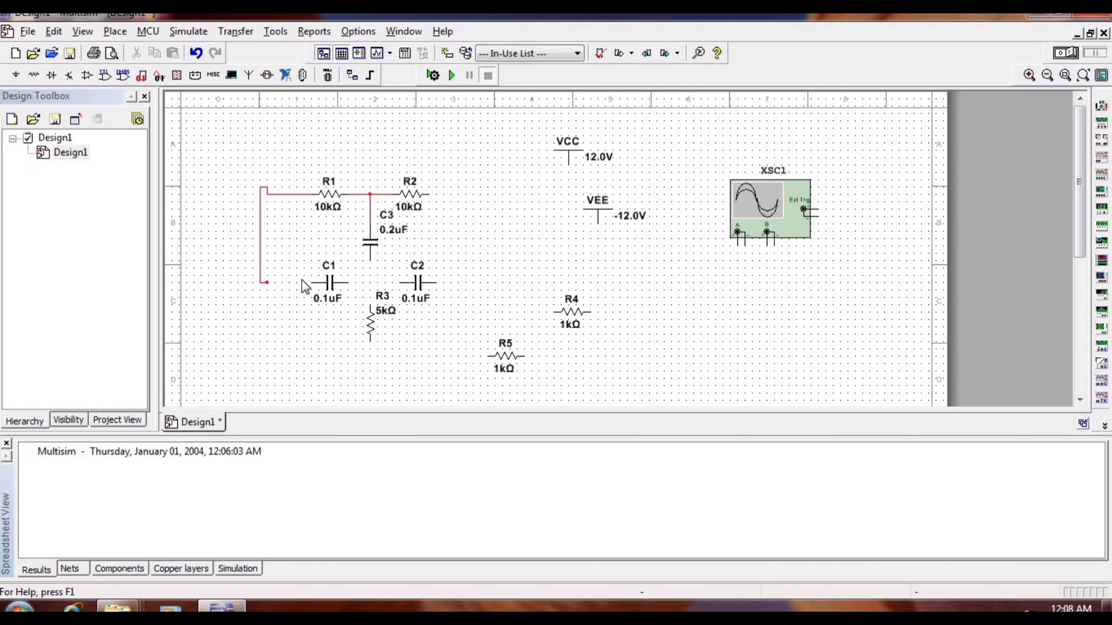
{"action": "left_click", "coordinate": [260, 283]}
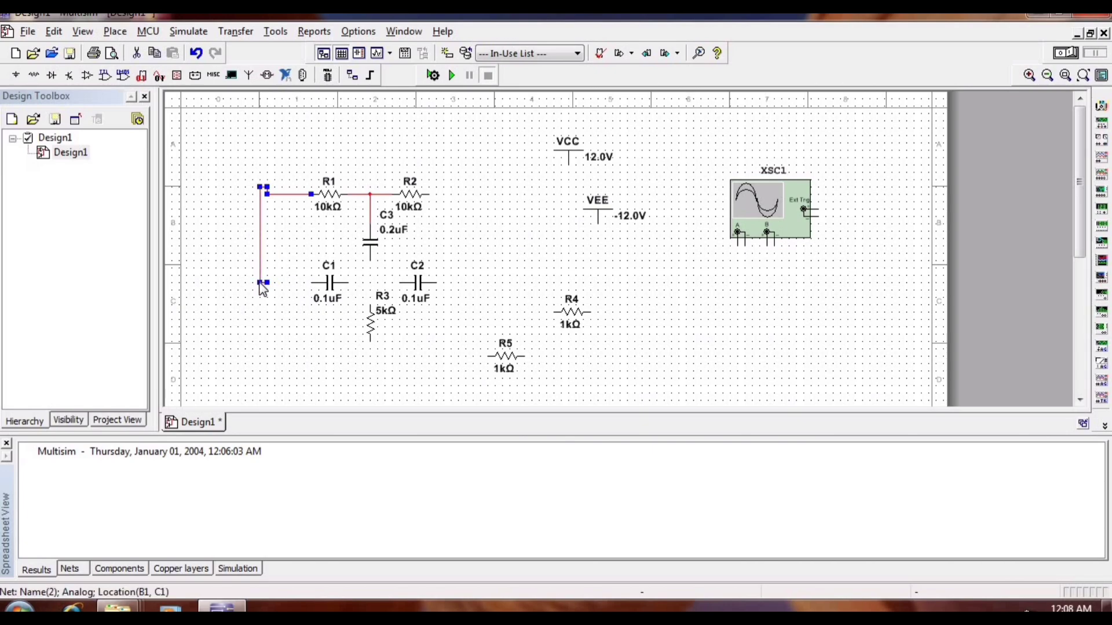
{"action": "key", "text": "Delete"}
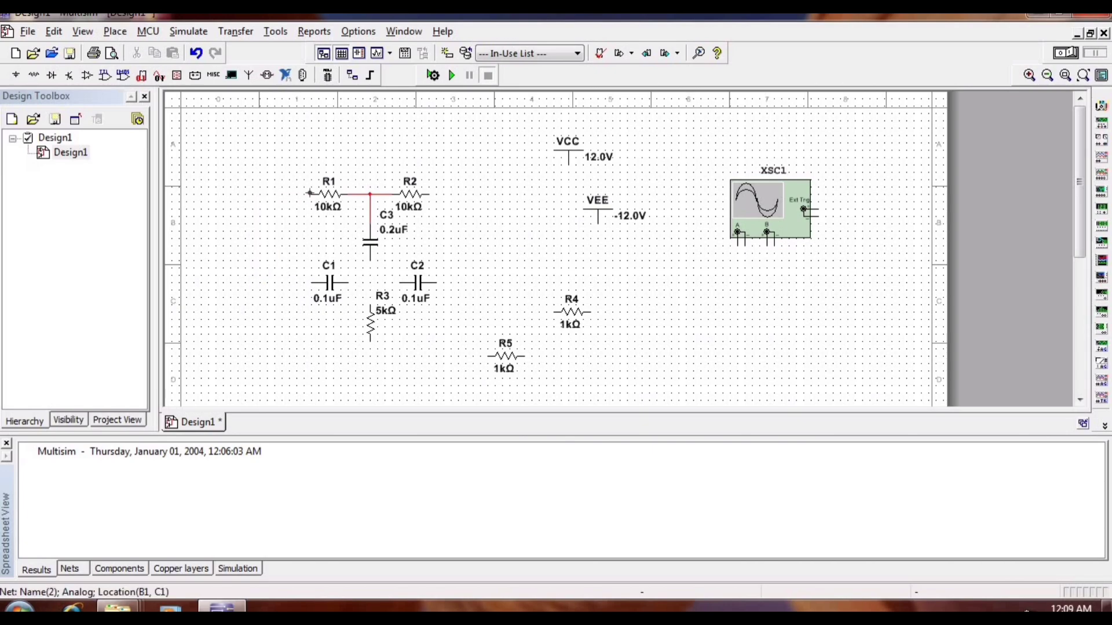
Step: Close the loop by wiring R1 to C1, C1 to C2 and R2 to C2, with R3's upper terminal joined to the C1–C2 wire
{"action": "left_click", "coordinate": [313, 194]}
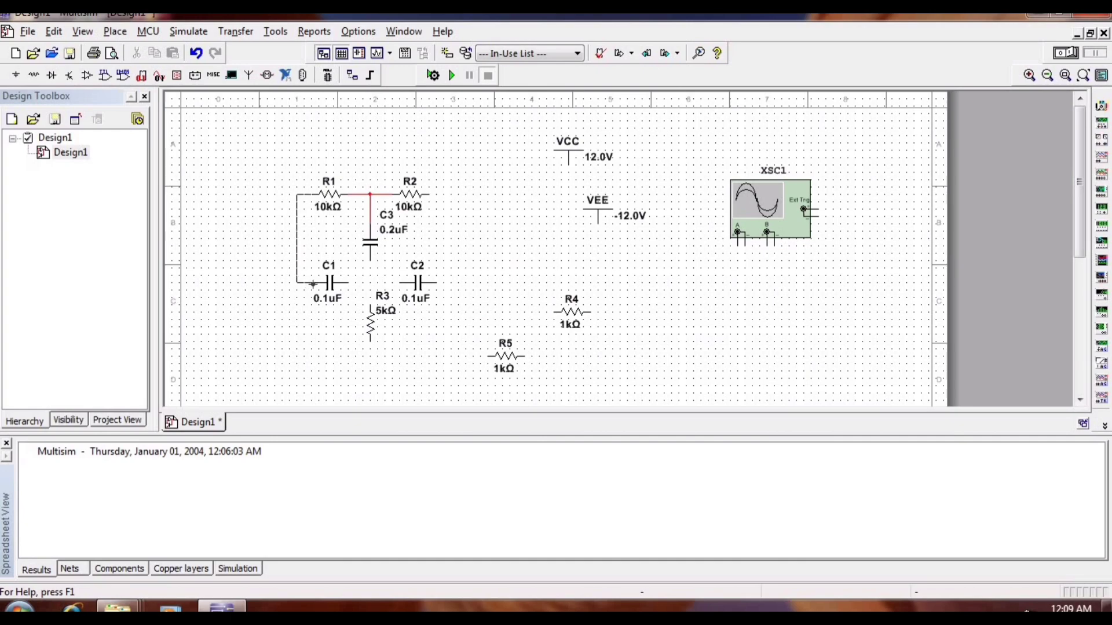
{"action": "left_click", "coordinate": [311, 283]}
{"action": "left_click", "coordinate": [350, 283]}
{"action": "left_click", "coordinate": [401, 282]}
{"action": "left_click", "coordinate": [442, 193]}
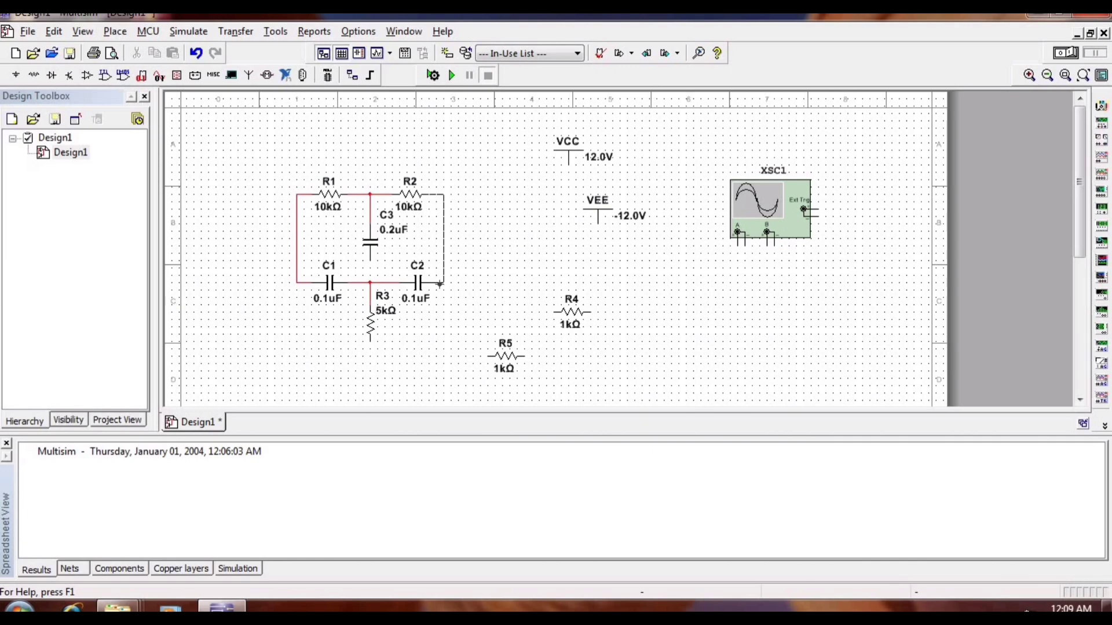
{"action": "left_click", "coordinate": [442, 284]}
Step: Search the component database for "gr" and place a GROUND symbol on the lower terminal of C3
{"action": "left_click", "coordinate": [120, 32]}
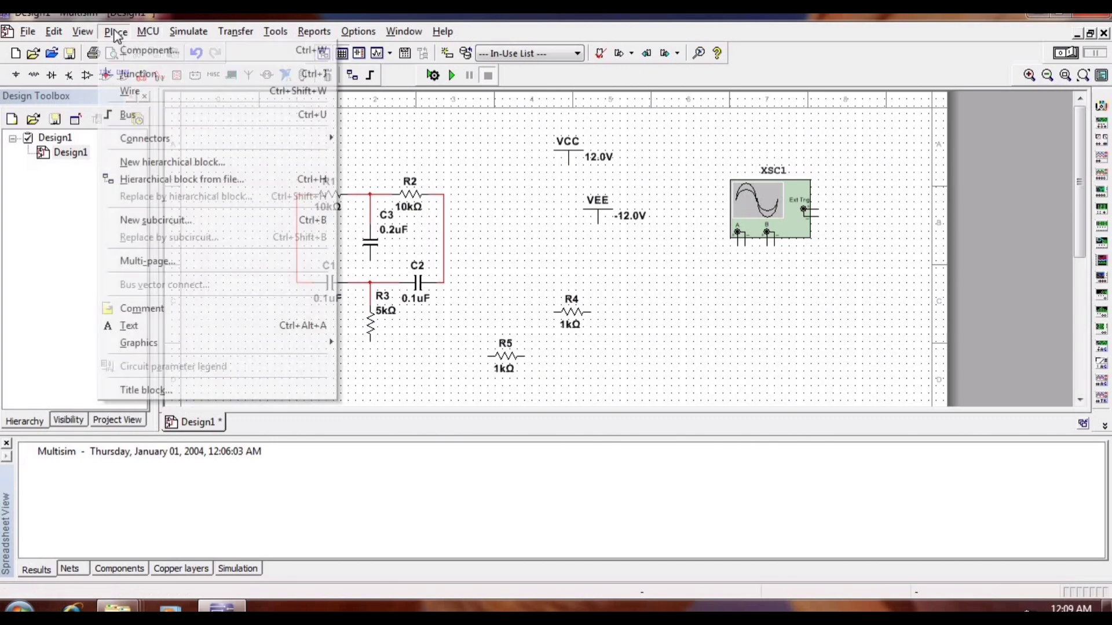
{"action": "left_click", "coordinate": [116, 32]}
{"action": "left_click", "coordinate": [115, 32]}
{"action": "left_click", "coordinate": [132, 49]}
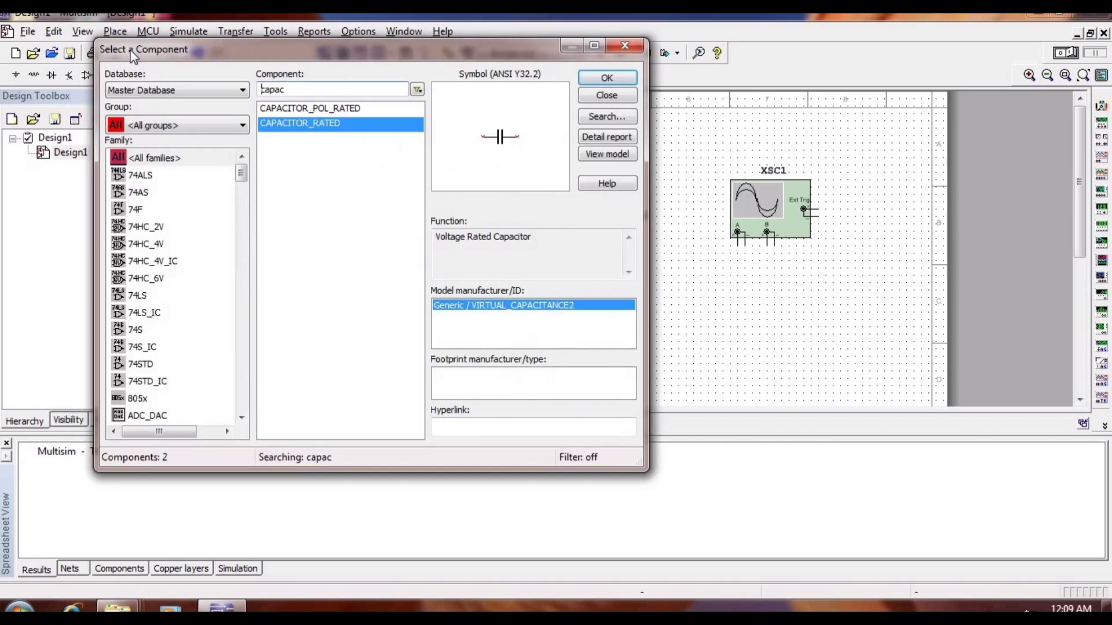
{"action": "type", "text": "gr"}
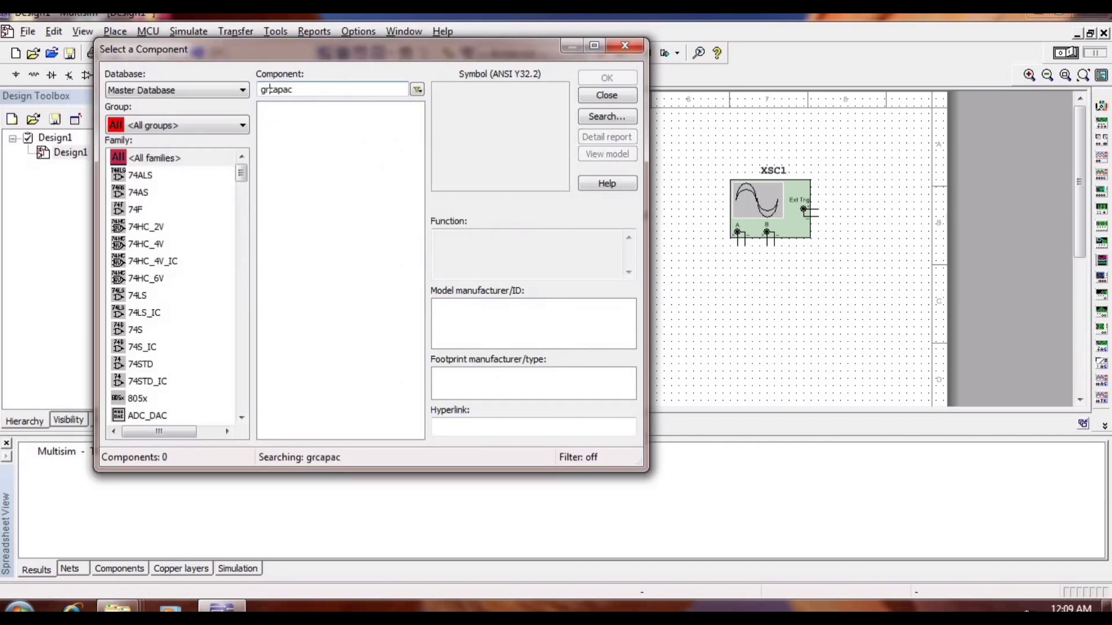
{"action": "key", "text": "Delete"}
{"action": "key", "text": "Delete"}
{"action": "key", "text": "Delete"}
{"action": "key", "text": "Delete"}
{"action": "key", "text": "Delete"}
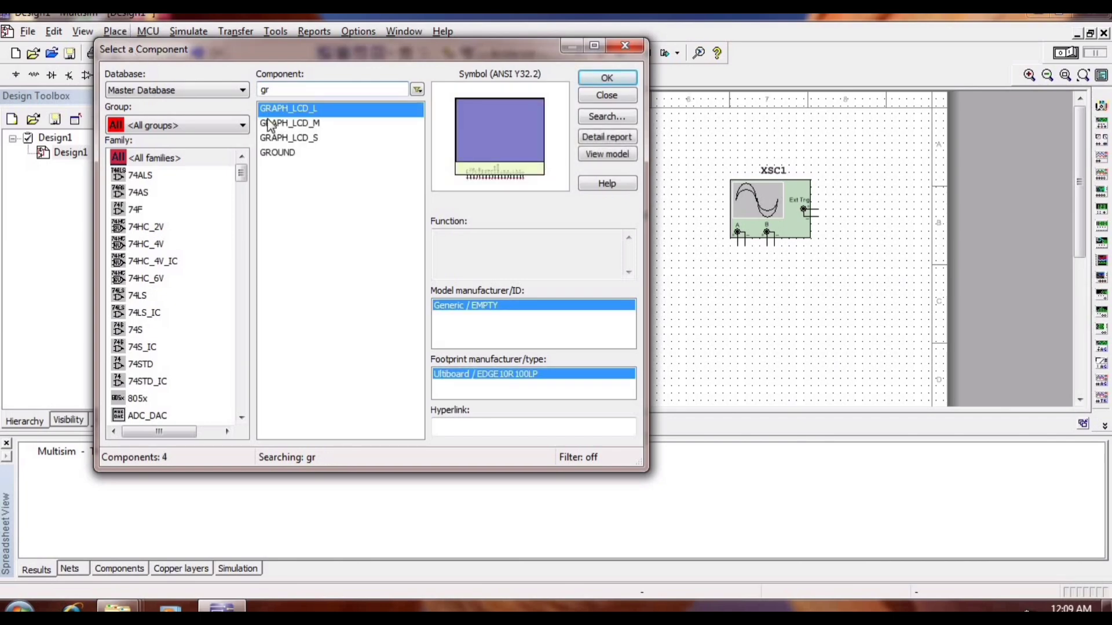
{"action": "left_click", "coordinate": [281, 152]}
{"action": "left_click", "coordinate": [596, 78]}
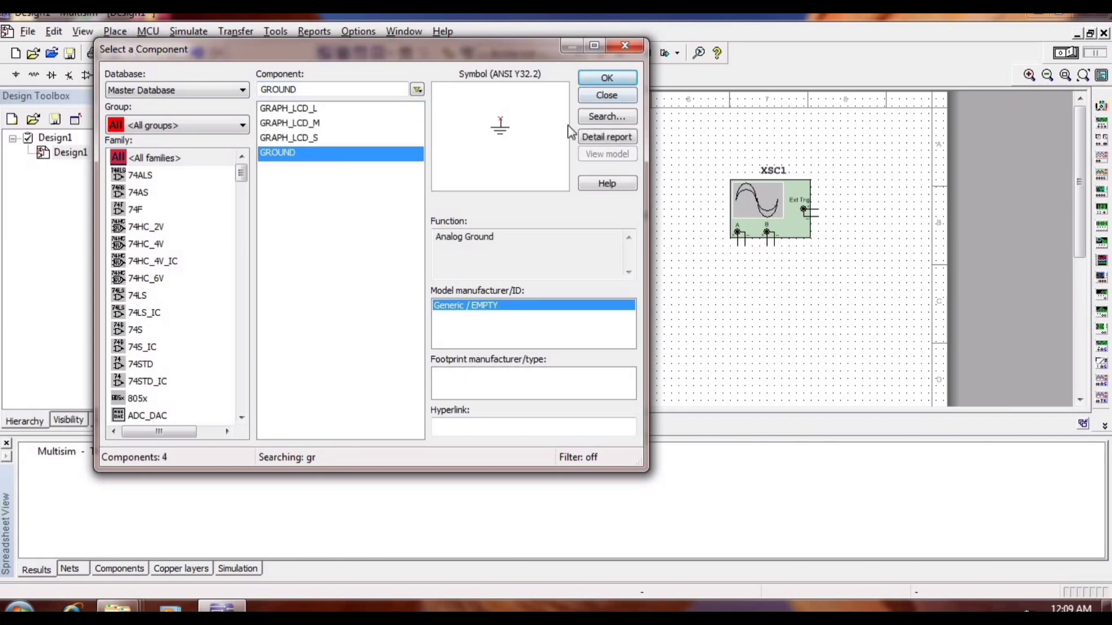
{"action": "left_click", "coordinate": [369, 261]}
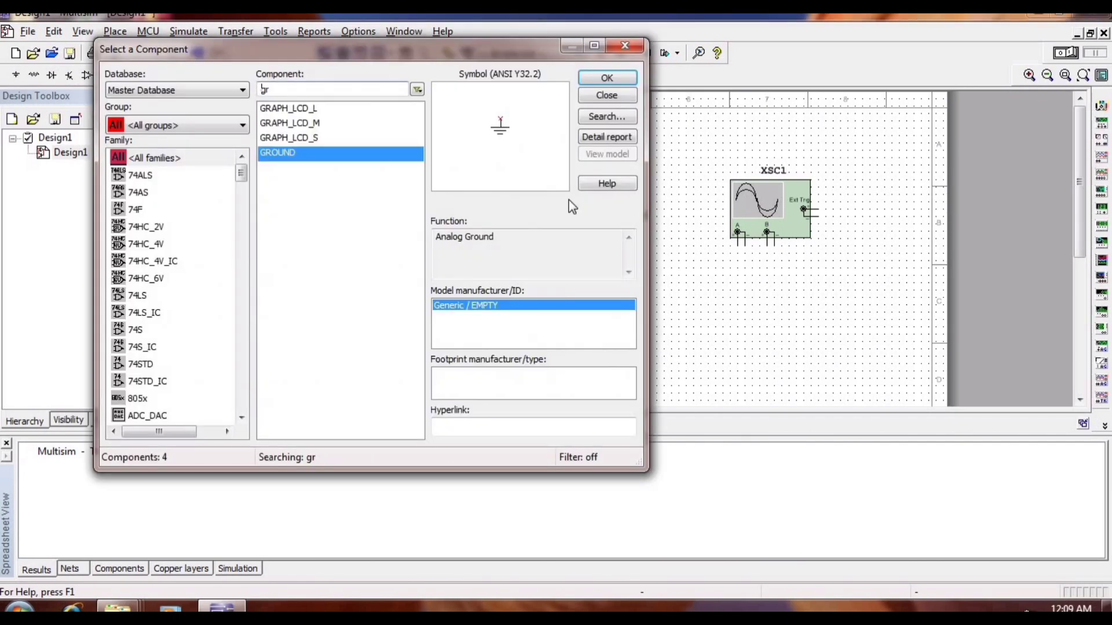
Step: Place GROUND symbols on the lower terminal of R3 and on the negative terminal of oscilloscope channel A
{"action": "key", "text": "Return"}
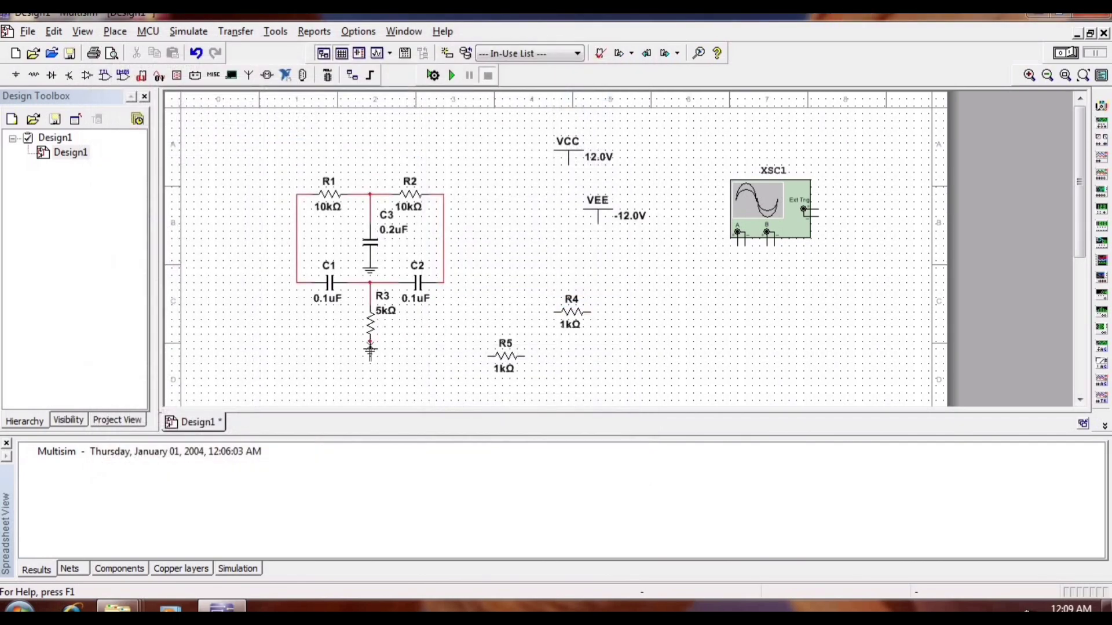
{"action": "left_click", "coordinate": [371, 341]}
{"action": "key", "text": "Return"}
{"action": "left_click", "coordinate": [745, 247]}
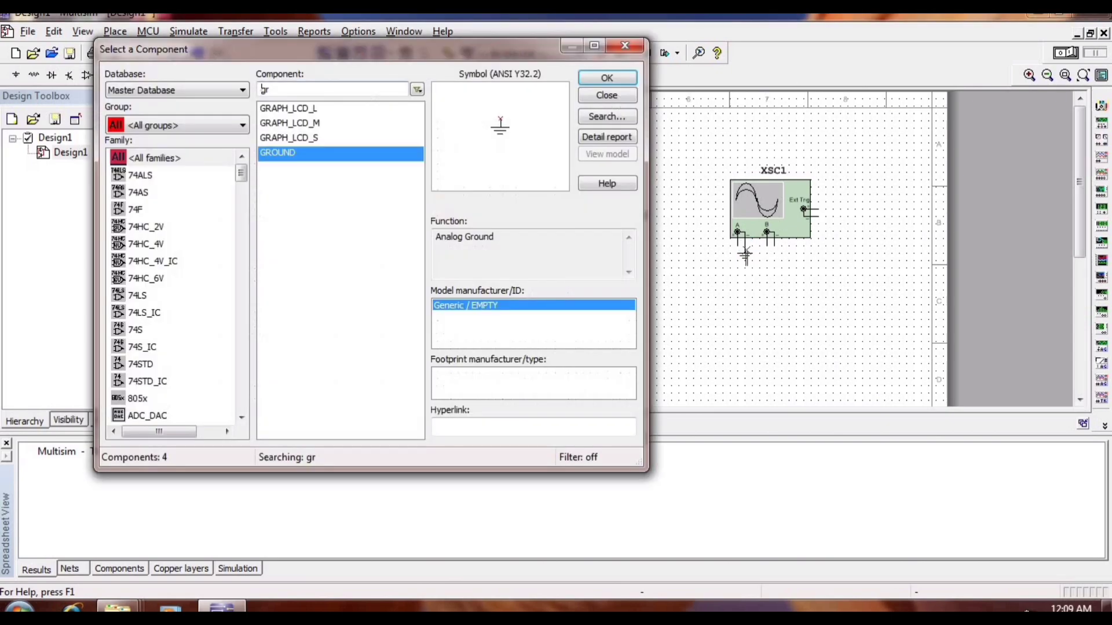
Step: Place another GROUND symbol in the empty area of the sheet just below R5
{"action": "left_click", "coordinate": [602, 78]}
{"action": "scroll", "coordinate": [526, 381], "scroll_direction": "down", "scroll_amount": 5}
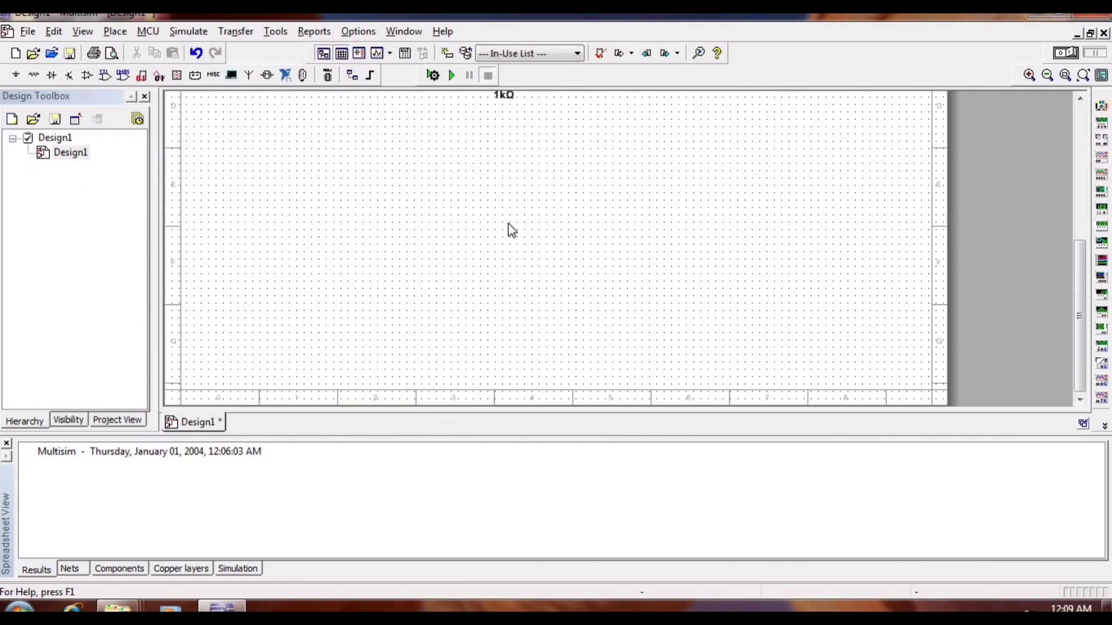
{"action": "left_click", "coordinate": [516, 122]}
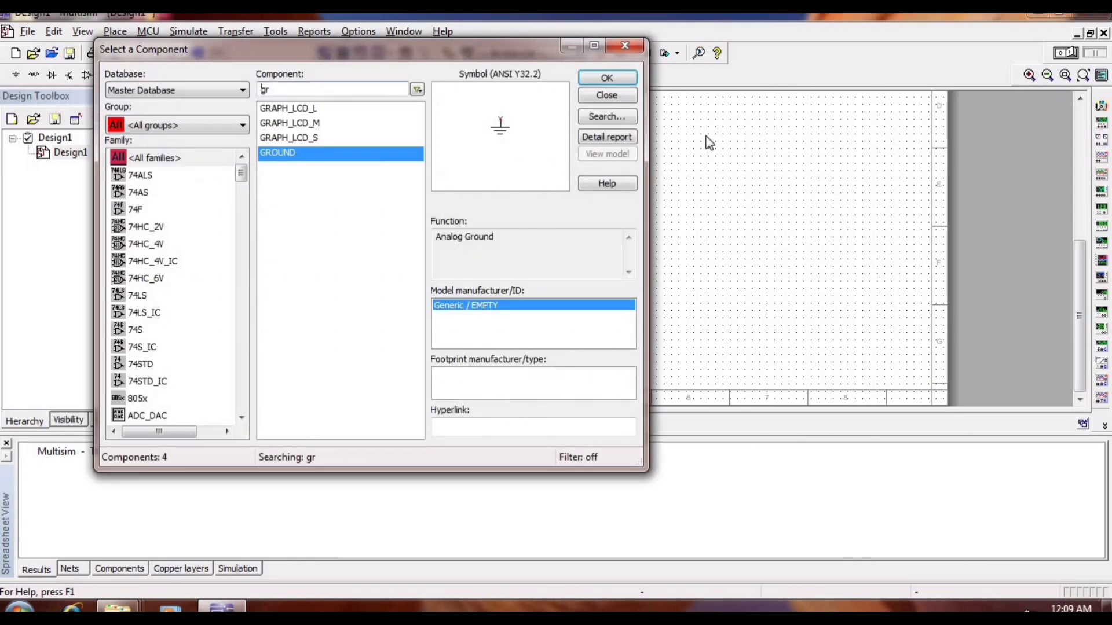
Step: Rotate R5 90° clockwise and line it up directly above the loose ground symbol
{"action": "left_click", "coordinate": [631, 50]}
{"action": "scroll", "coordinate": [857, 327], "scroll_direction": "up", "scroll_amount": 3}
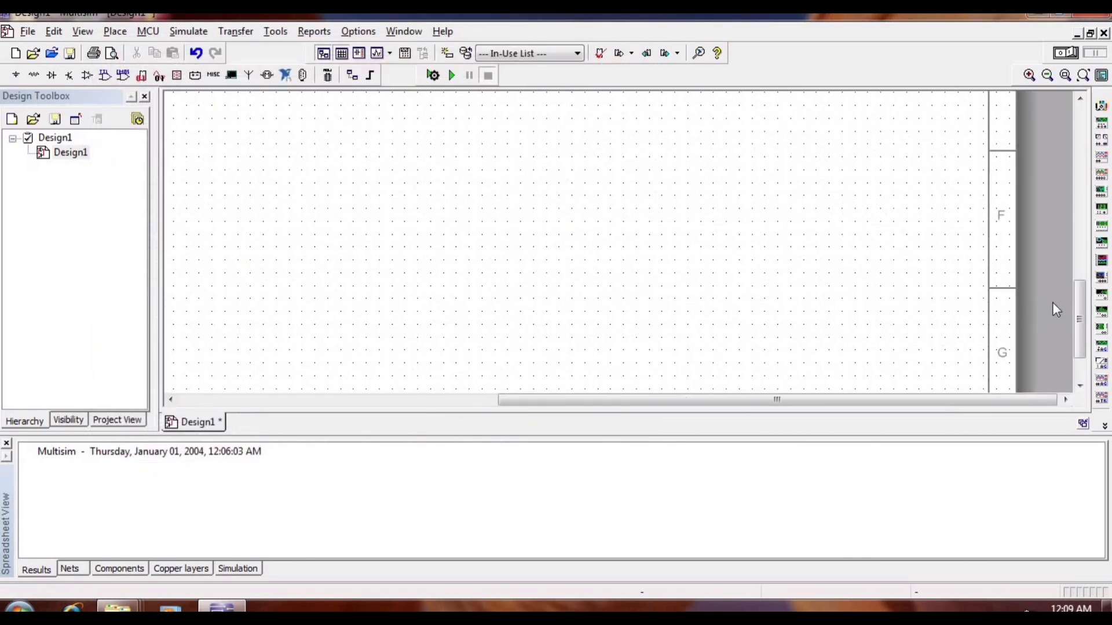
{"action": "left_click_drag", "start_coordinate": [1080, 319], "coordinate": [1083, 220]}
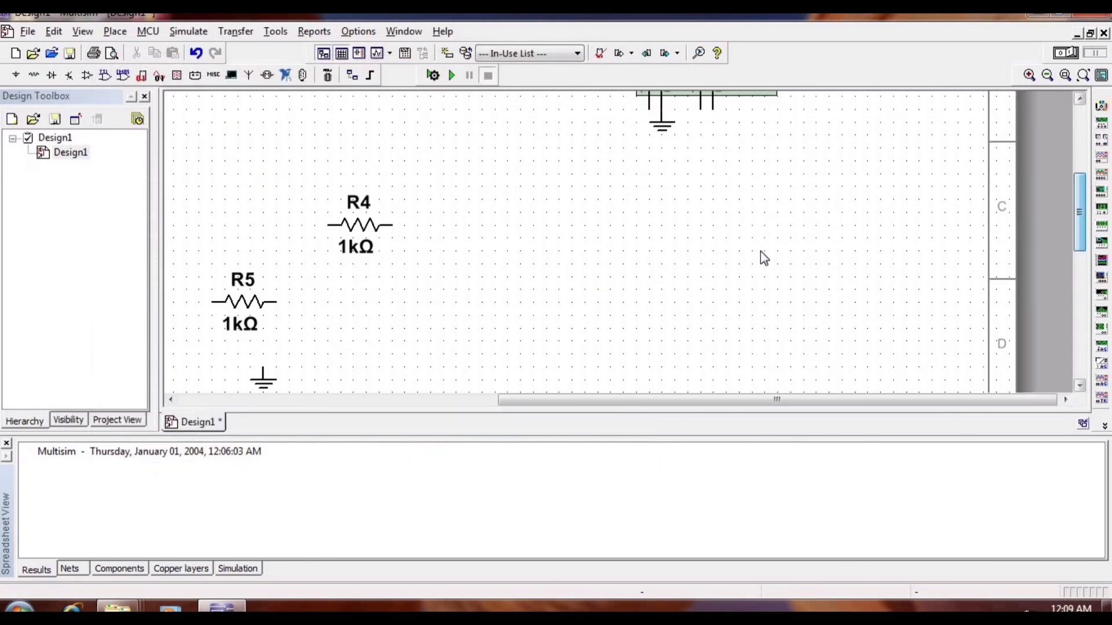
{"action": "scroll", "coordinate": [760, 251], "scroll_direction": "down", "scroll_amount": 3}
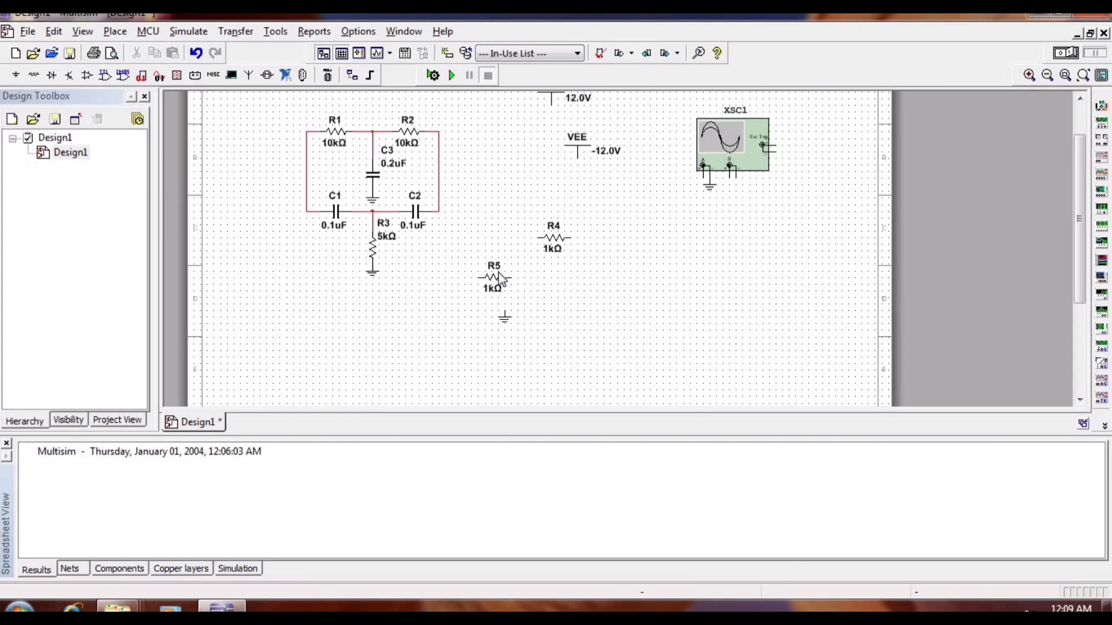
{"action": "left_click", "coordinate": [498, 285]}
{"action": "right_click", "coordinate": [500, 290]}
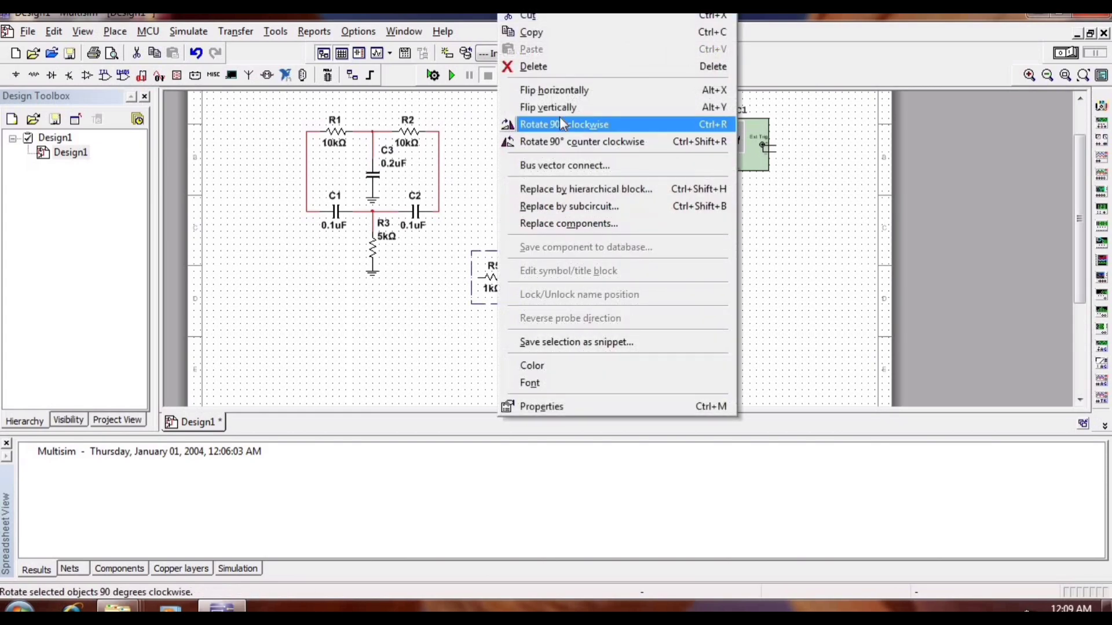
{"action": "left_click", "coordinate": [562, 124]}
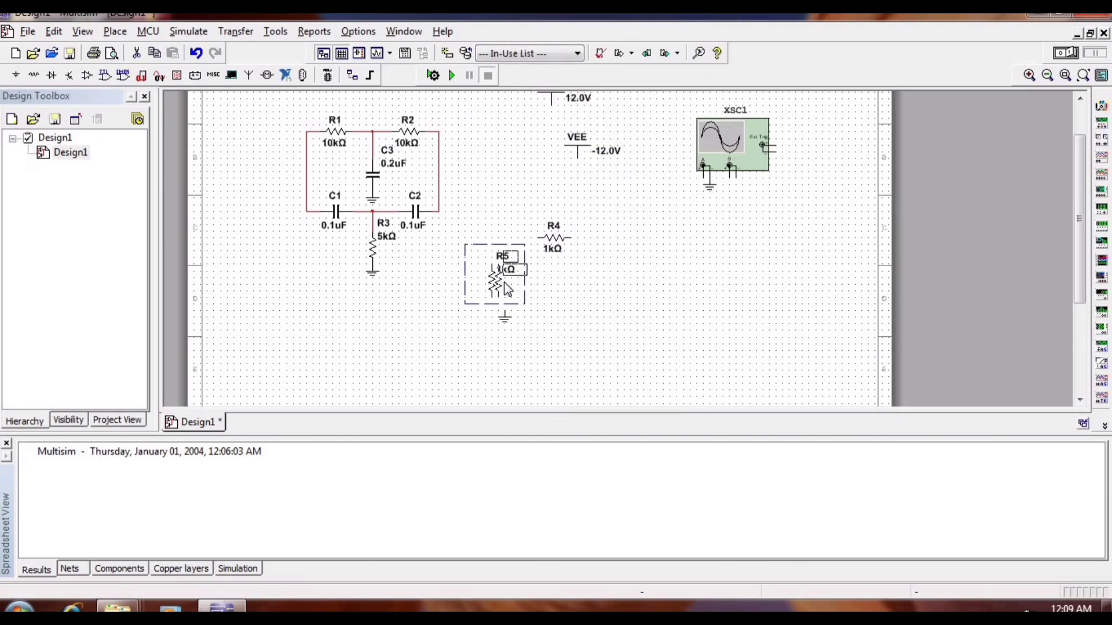
{"action": "left_click", "coordinate": [521, 236]}
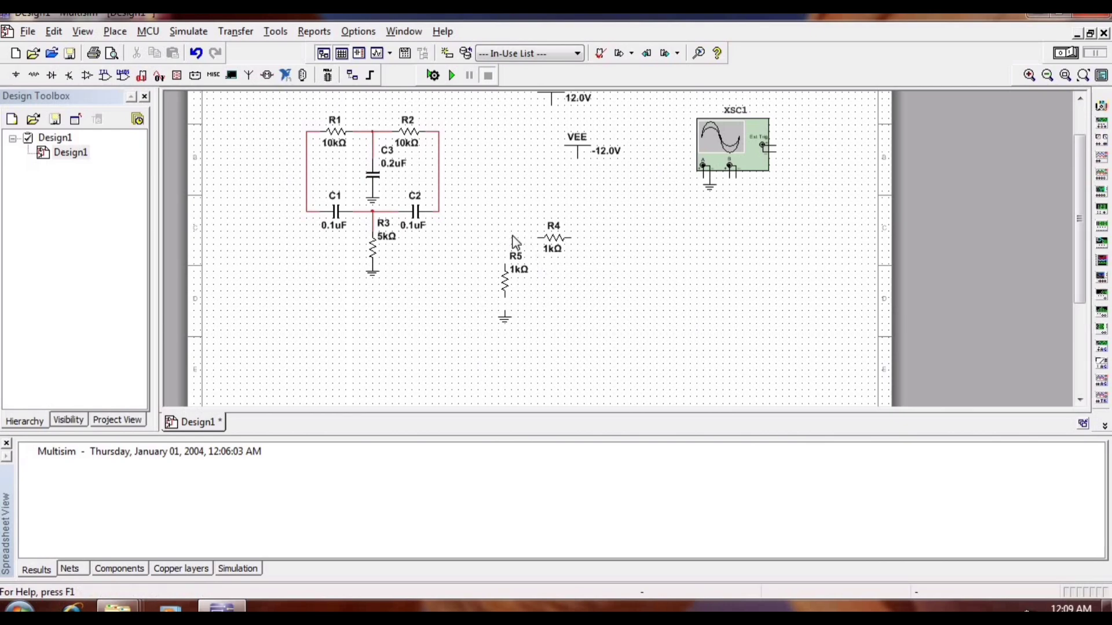
Step: Wire R4's left terminal to the top of R5 and R5's lower terminal to the ground symbol
{"action": "left_click", "coordinate": [539, 238]}
{"action": "left_click", "coordinate": [505, 266]}
{"action": "left_click", "coordinate": [504, 298]}
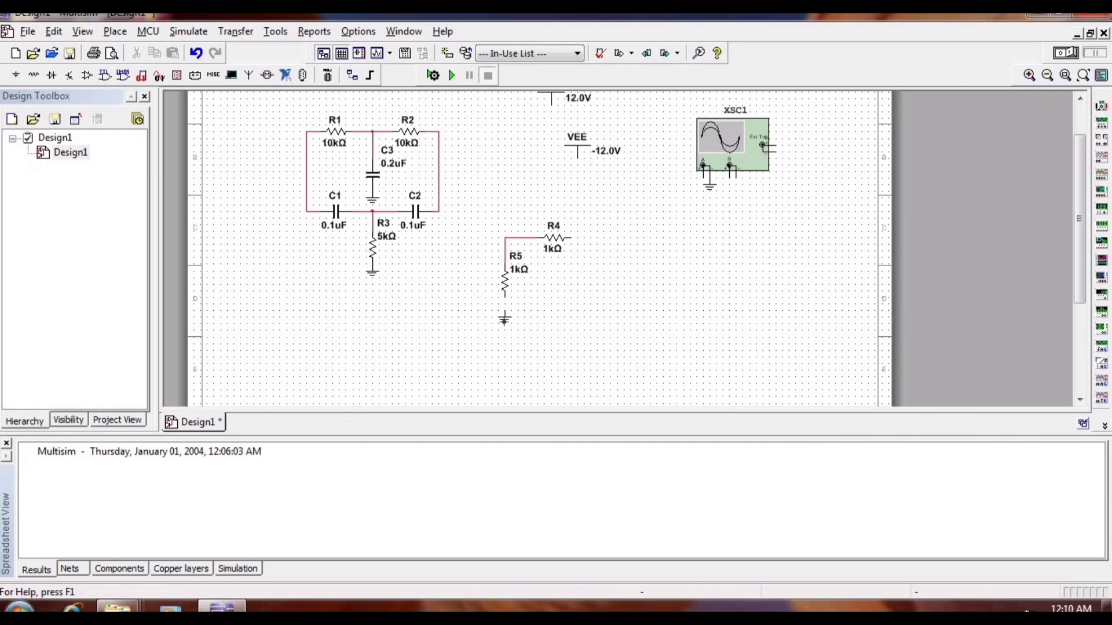
{"action": "left_click", "coordinate": [504, 316]}
{"action": "scroll", "coordinate": [679, 307], "scroll_direction": "up", "scroll_amount": 1}
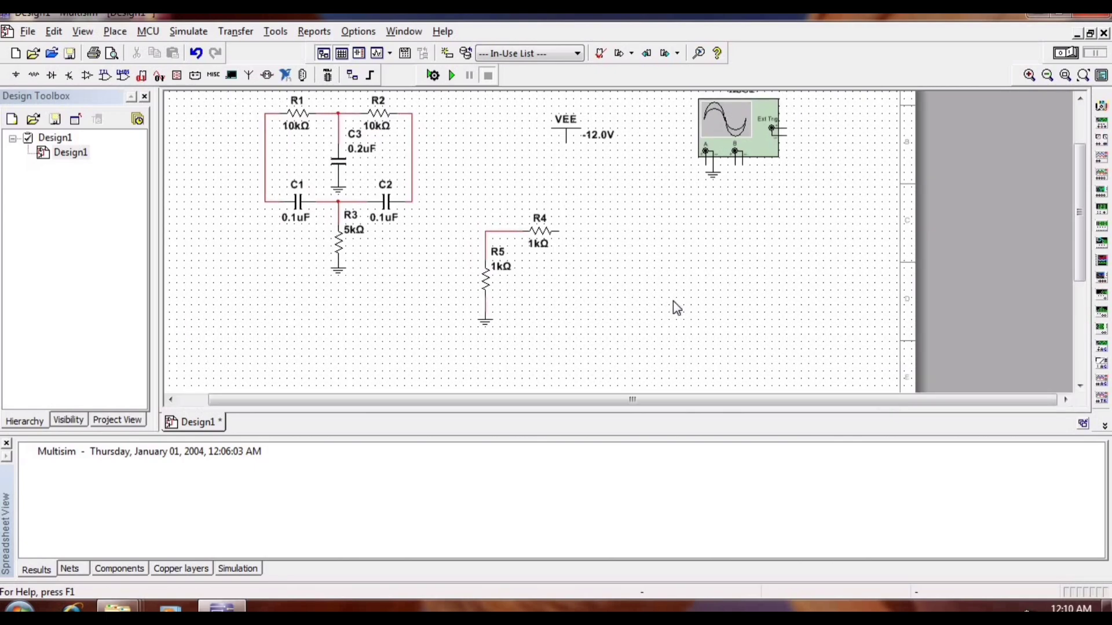
Step: Search the component database for "ic741" and "IC", and look through the listed parts
{"action": "left_click", "coordinate": [115, 31]}
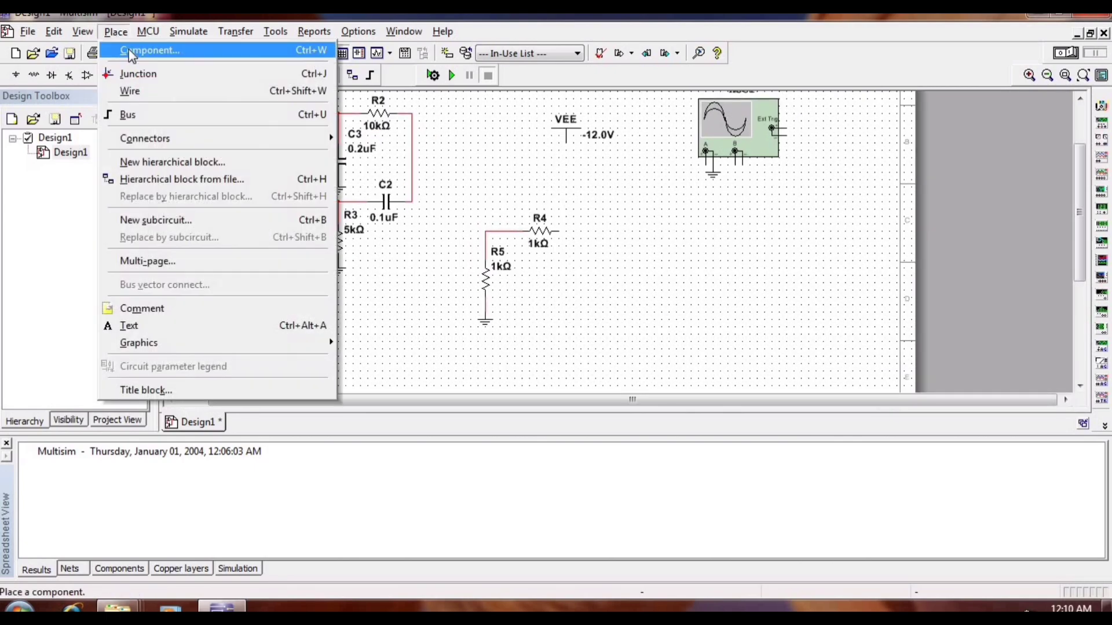
{"action": "left_click", "coordinate": [128, 49]}
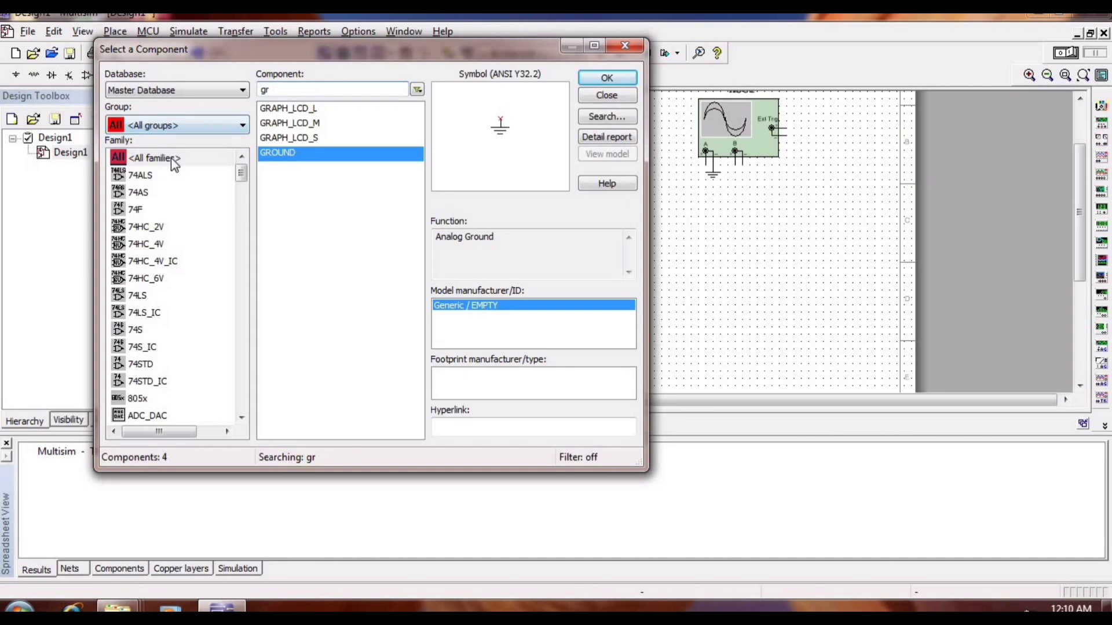
{"action": "left_click", "coordinate": [281, 89]}
{"action": "key", "text": "BackSpace"}
{"action": "key", "text": "BackSpace"}
{"action": "type", "text": "ic"}
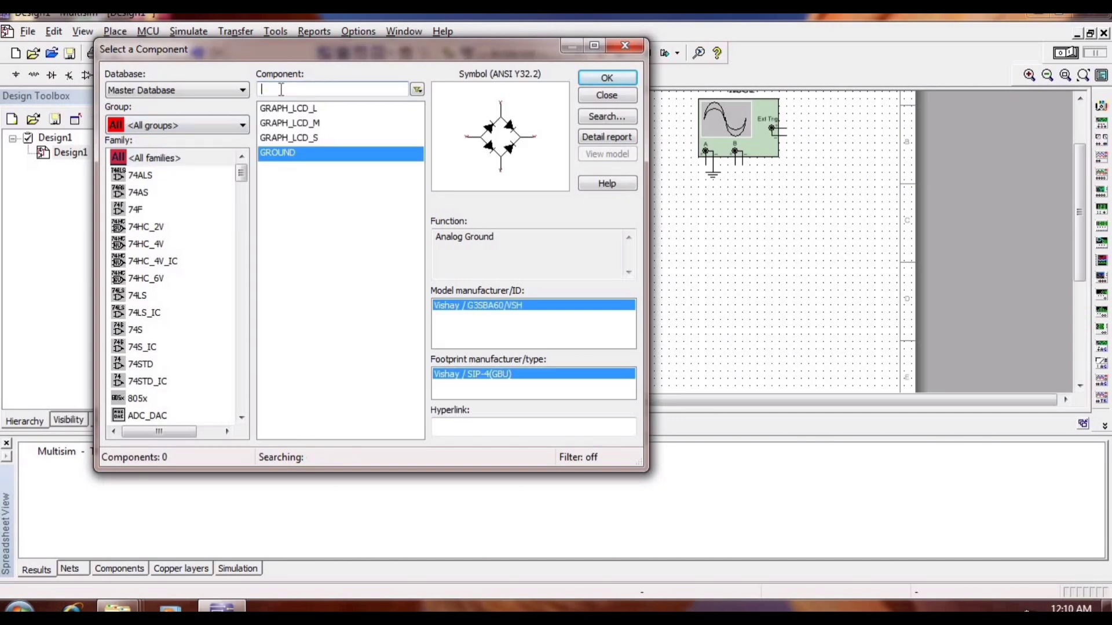
{"action": "type", "text": "741"}
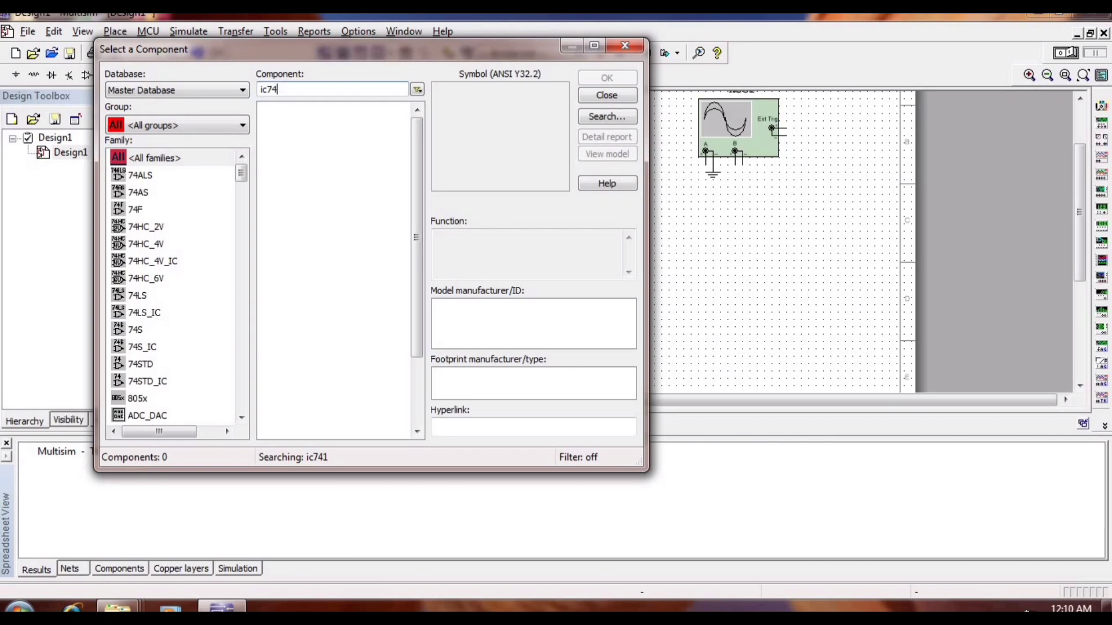
{"action": "key", "text": "BackSpace"}
{"action": "key", "text": "BackSpace"}
{"action": "key", "text": "BackSpace"}
{"action": "key", "text": "BackSpace"}
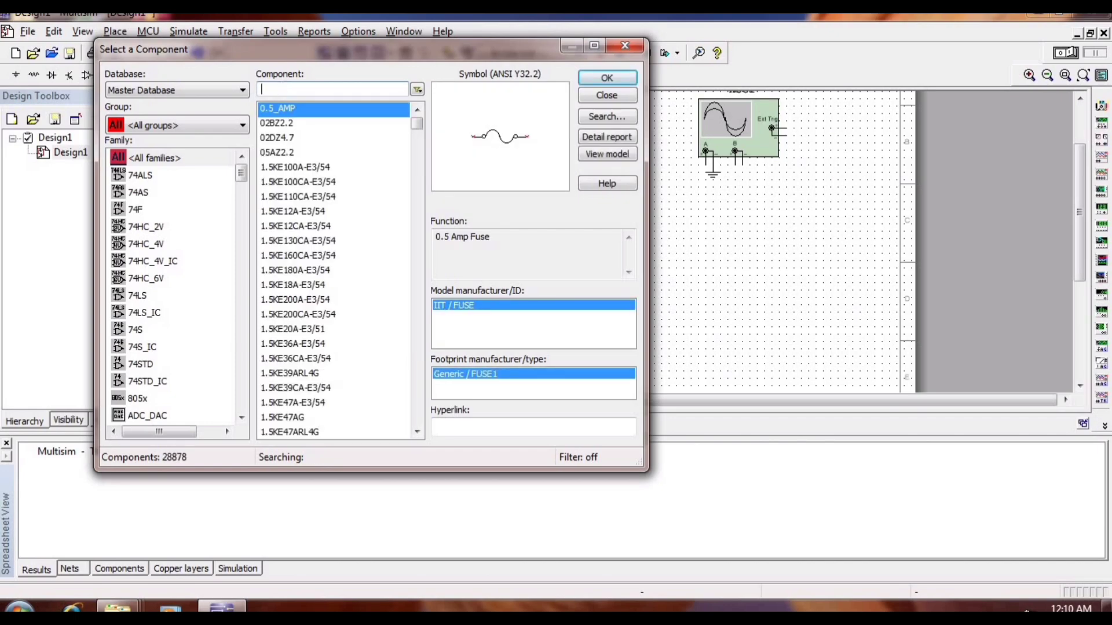
{"action": "type", "text": "IC"}
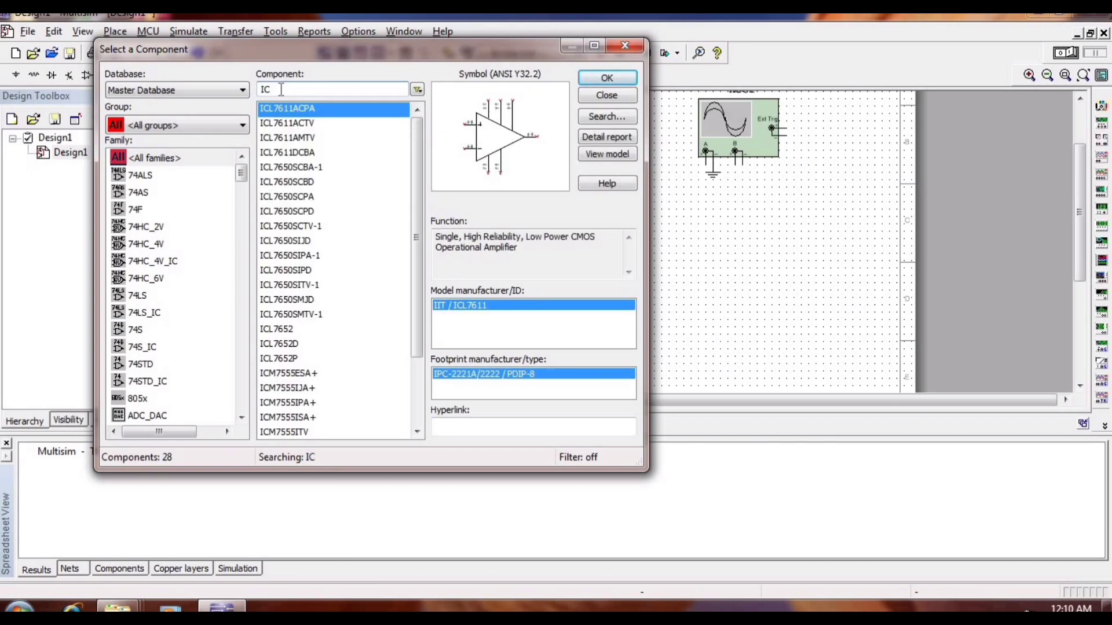
{"action": "type", "text": "74"}
{"action": "key", "text": "BackSpace"}
{"action": "key", "text": "BackSpace"}
{"action": "left_click_drag", "start_coordinate": [415, 286], "coordinate": [422, 409]}
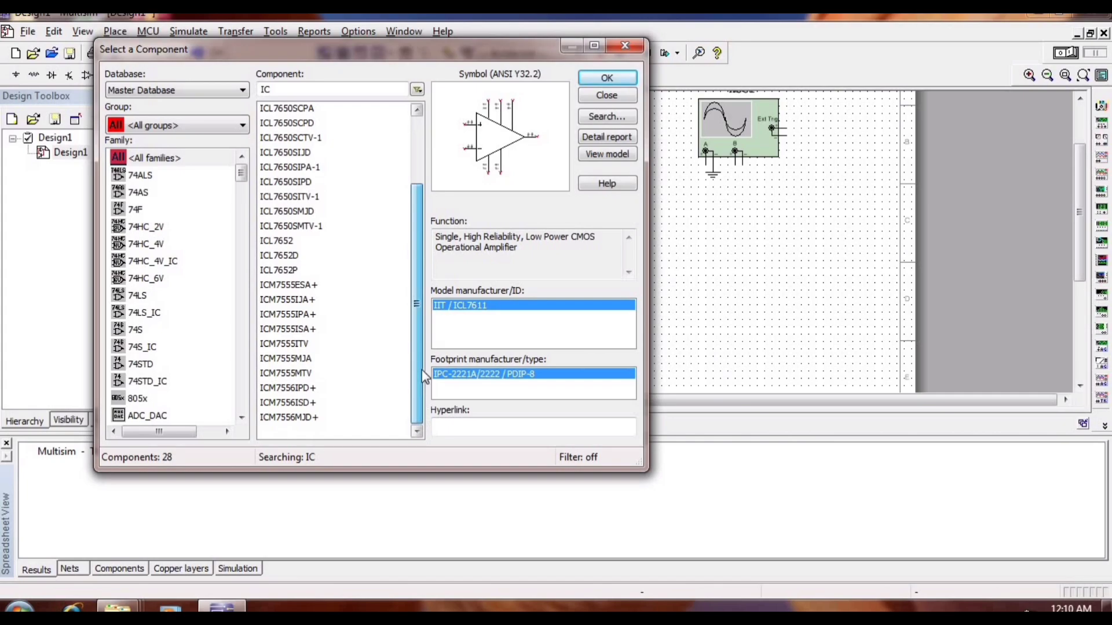
{"action": "left_click_drag", "start_coordinate": [425, 301], "coordinate": [425, 151]}
Step: Search the component database for "741" and place one 741 op-amp section above R4 and R5
{"action": "left_click", "coordinate": [284, 90]}
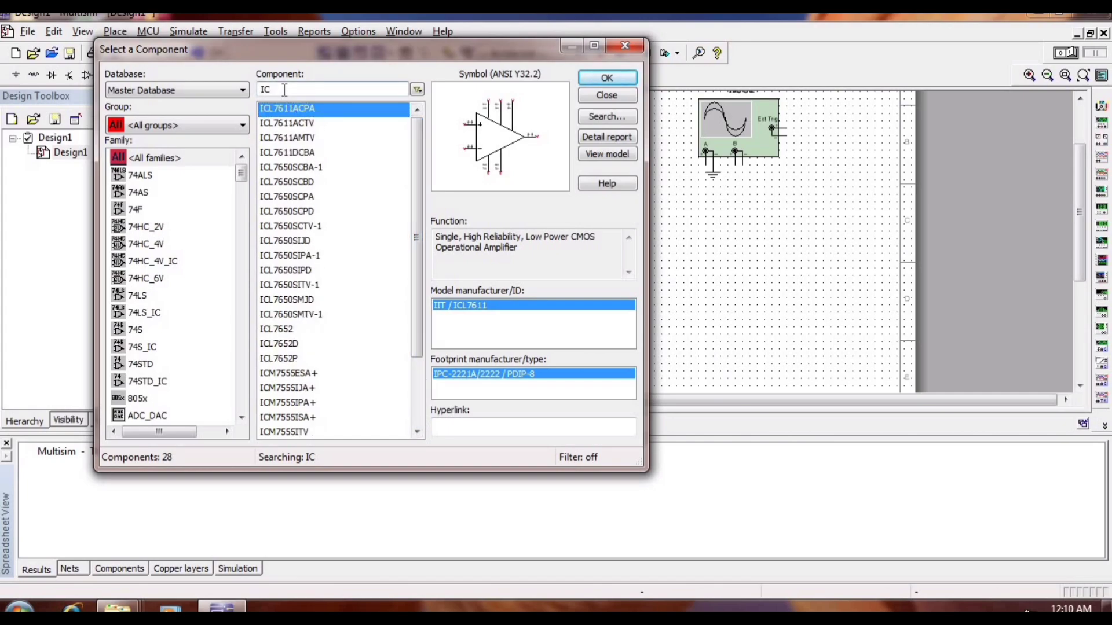
{"action": "key", "text": "BackSpace"}
{"action": "key", "text": "BackSpace"}
{"action": "type", "text": "741"}
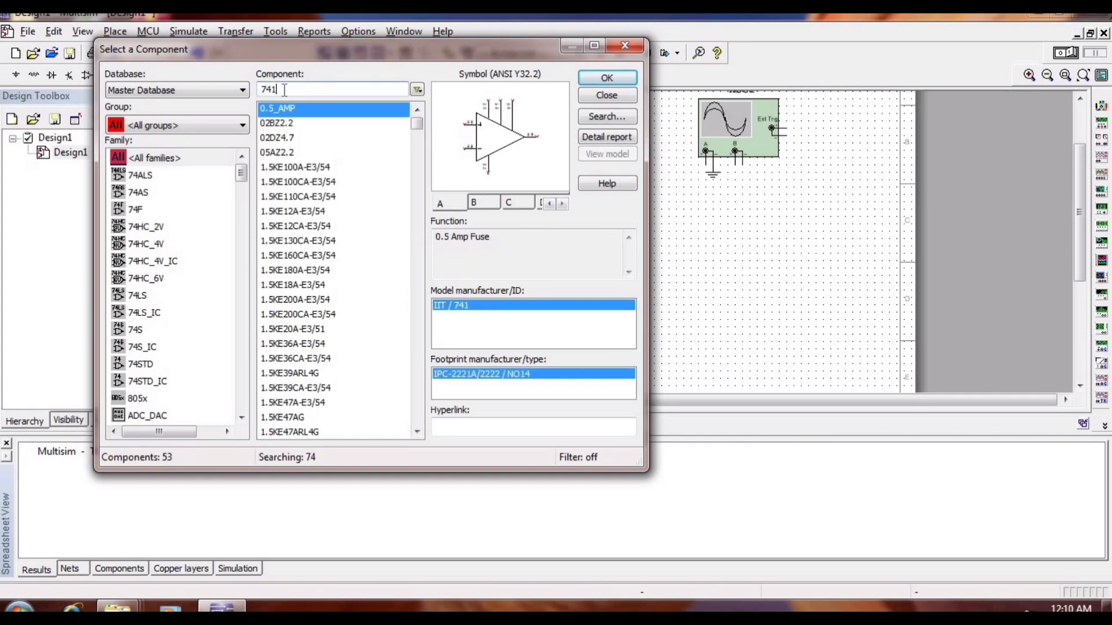
{"action": "left_click", "coordinate": [607, 78]}
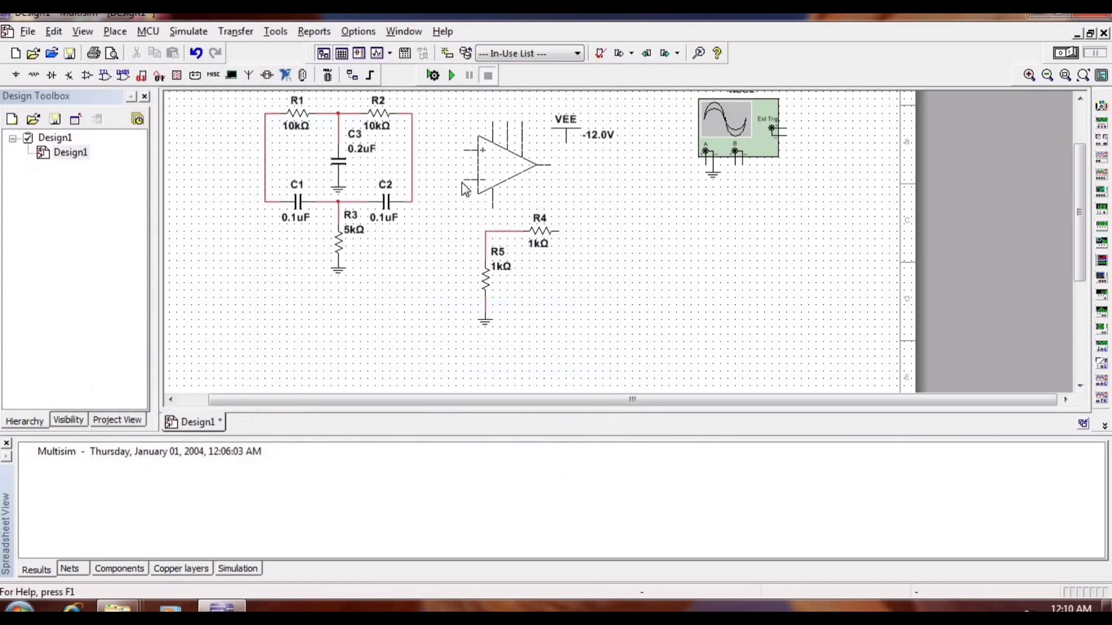
{"action": "left_click", "coordinate": [464, 172]}
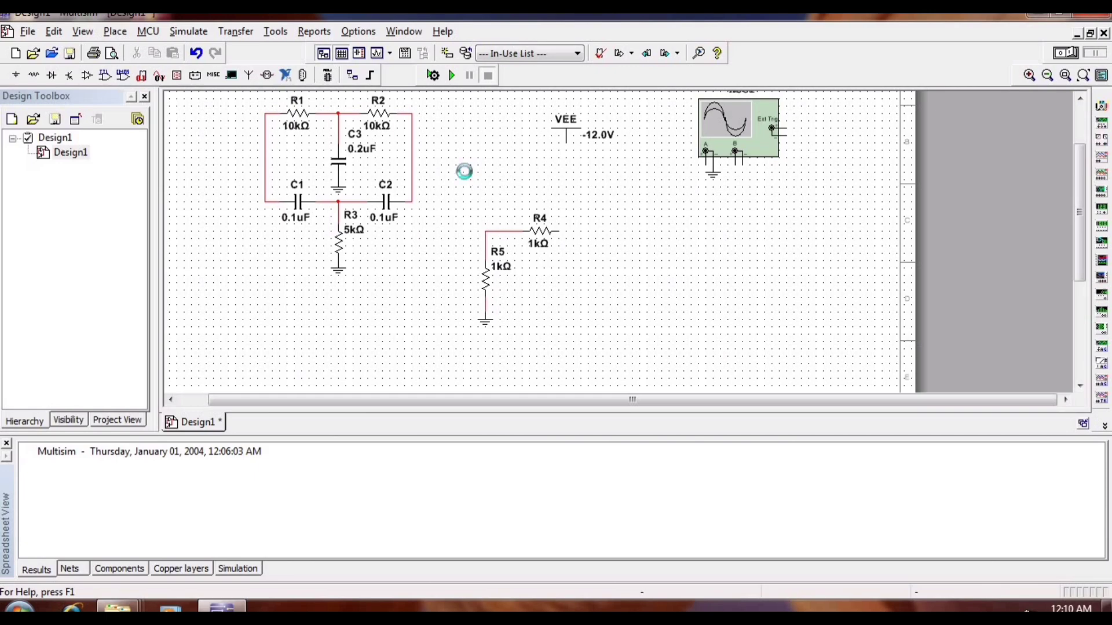
{"action": "left_click", "coordinate": [623, 46]}
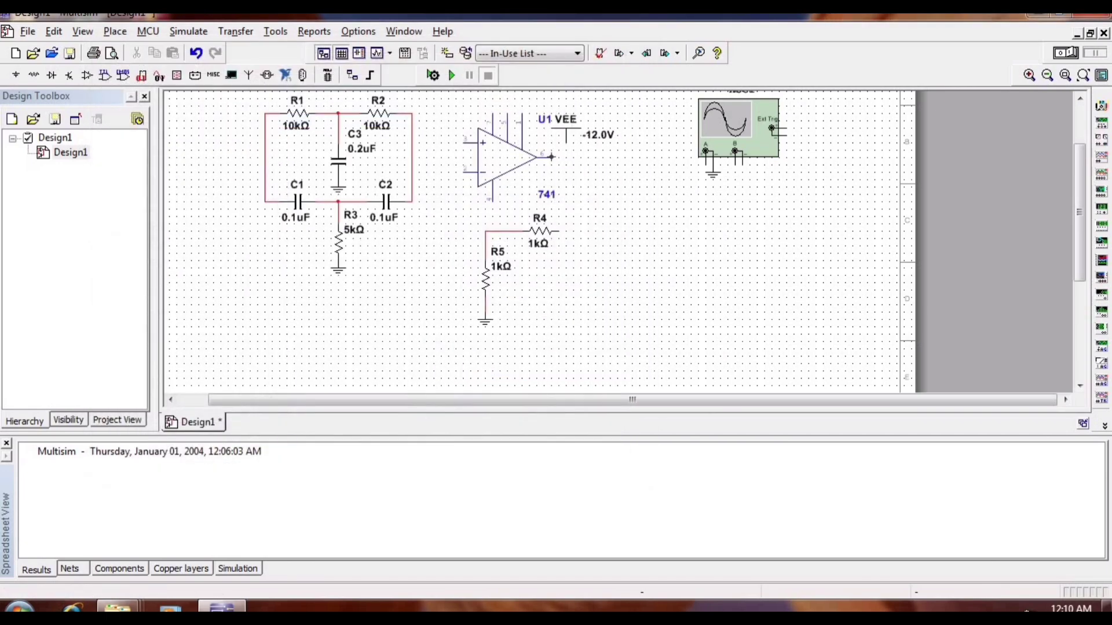
Step: Wire the op-amp's output to the positive terminal of oscilloscope channel A
{"action": "left_click", "coordinate": [552, 157]}
{"action": "left_click", "coordinate": [706, 165]}
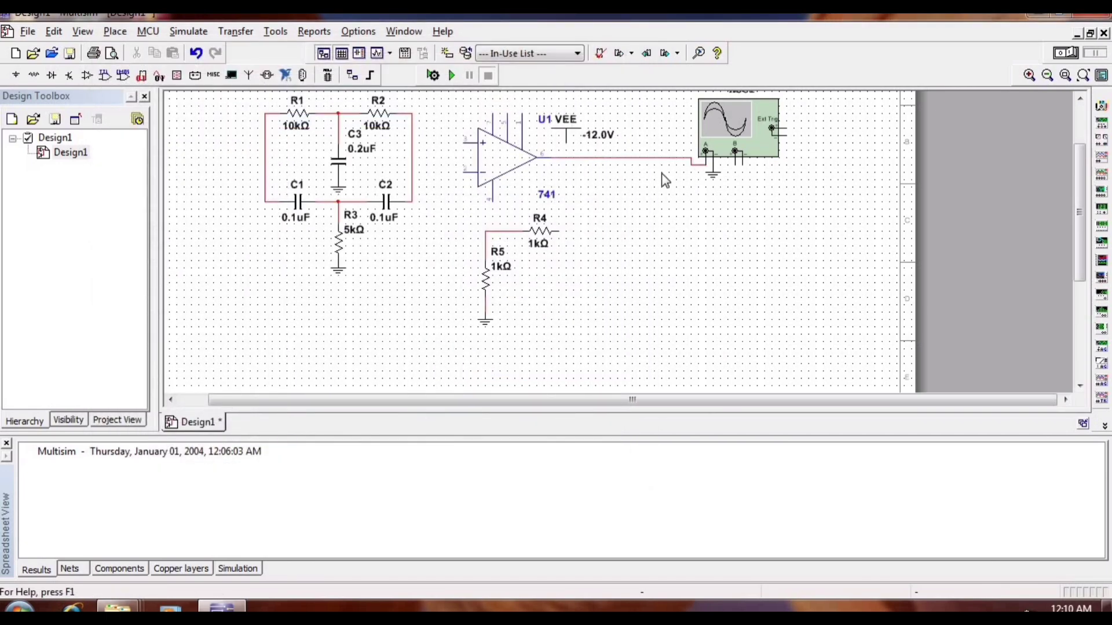
{"action": "left_click", "coordinate": [569, 130]}
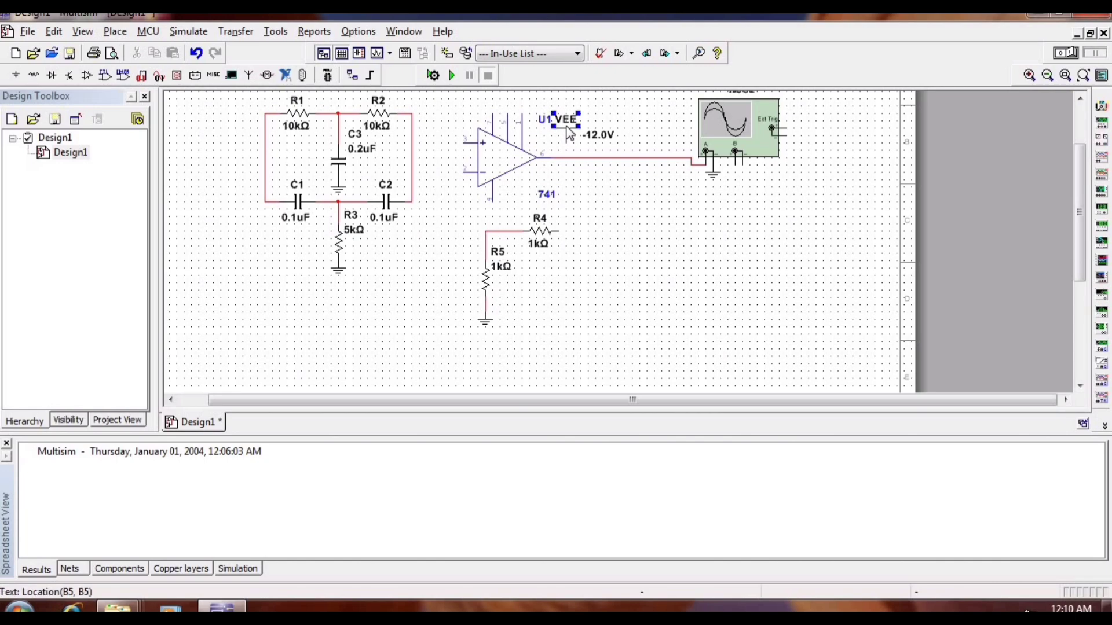
{"action": "left_click", "coordinate": [729, 240]}
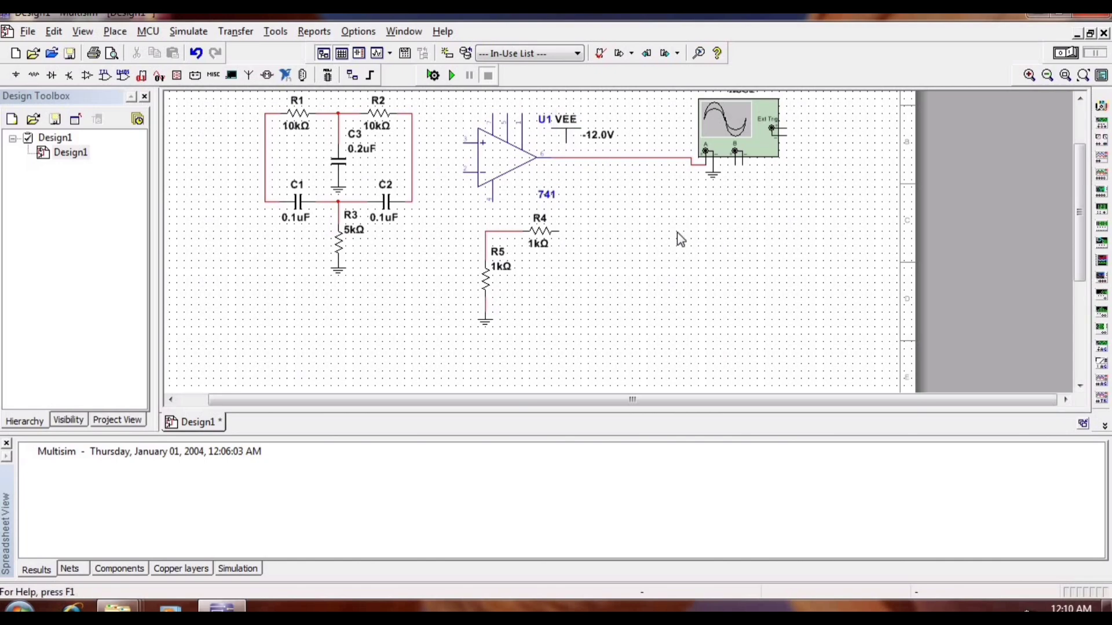
Step: Move the VCC supply onto the leftmost top pin of the op-amp to connect it
{"action": "left_click_drag", "start_coordinate": [1079, 231], "coordinate": [1069, 191]}
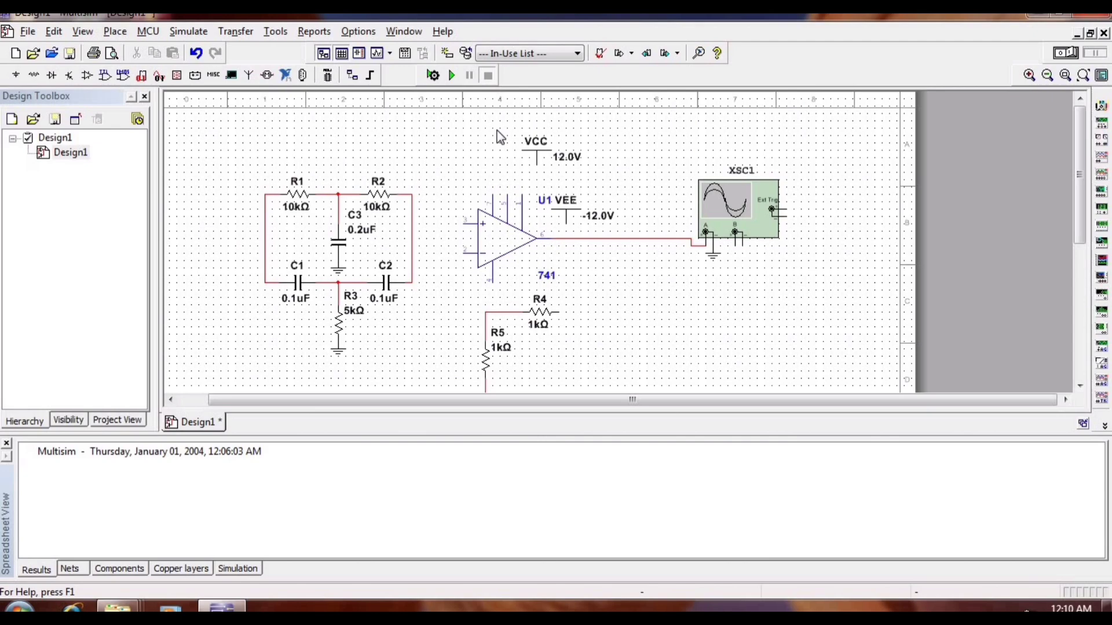
{"action": "left_click_drag", "start_coordinate": [587, 178], "coordinate": [497, 130]}
{"action": "left_click_drag", "start_coordinate": [507, 181], "coordinate": [484, 195]}
{"action": "left_click", "coordinate": [633, 154]}
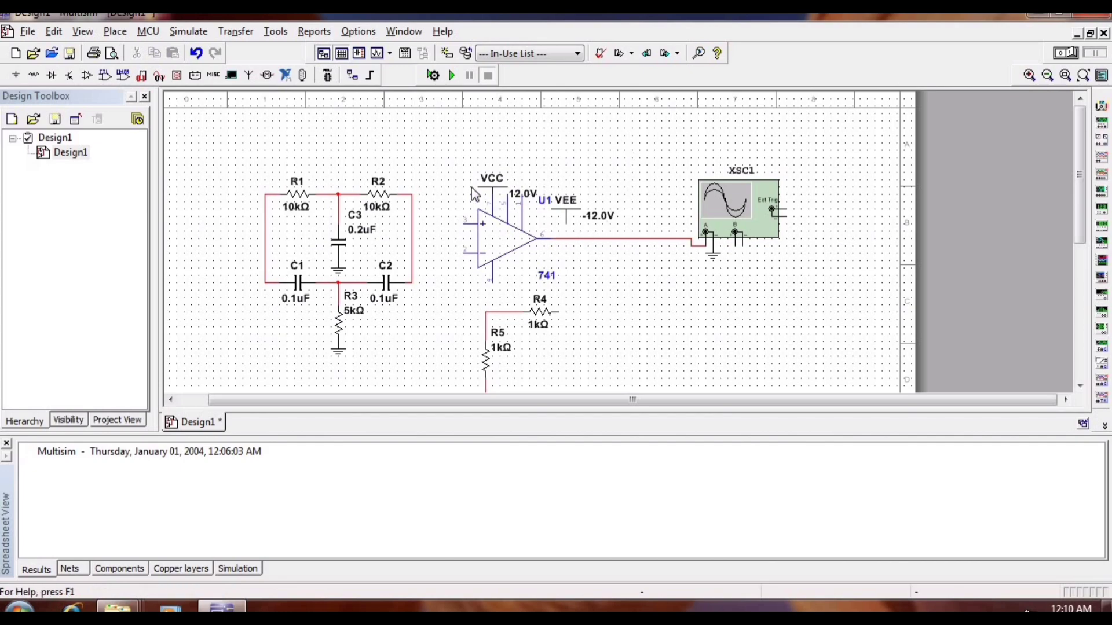
Step: Reposition the op-amp together with the VCC and VEE supplies, leaving a wider gap above R4 and R5
{"action": "left_click_drag", "start_coordinate": [457, 155], "coordinate": [502, 247]}
{"action": "left_click", "coordinate": [660, 164]}
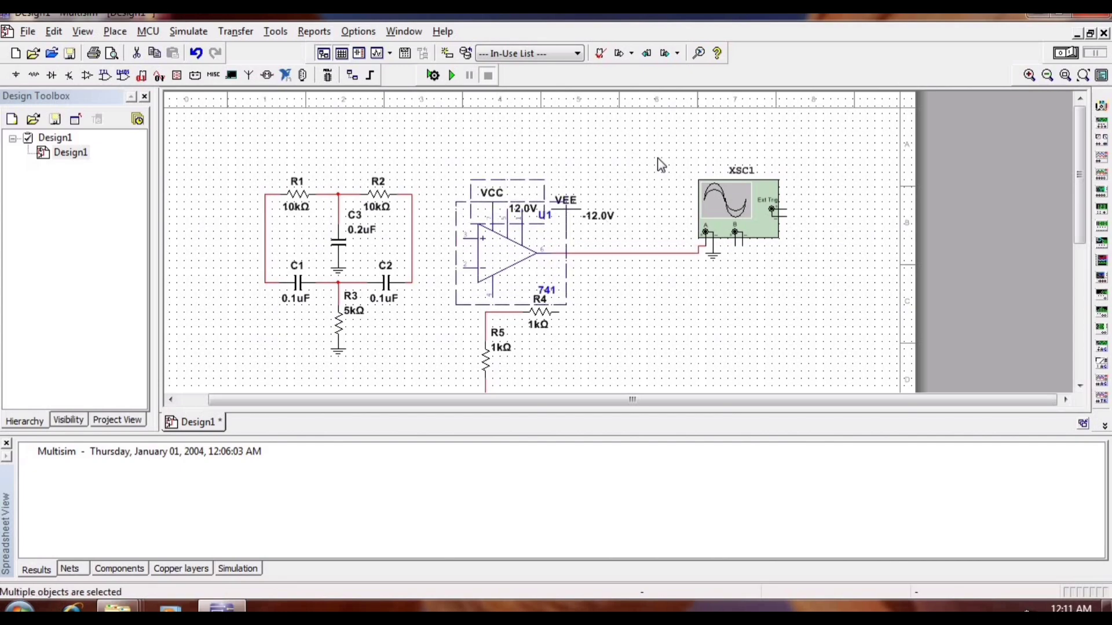
{"action": "left_click", "coordinate": [593, 219]}
{"action": "left_click", "coordinate": [651, 155]}
{"action": "mouse_move", "coordinate": [592, 218]}
{"action": "left_mouse_down"}
{"action": "mouse_move", "coordinate": [588, 231]}
{"action": "mouse_move", "coordinate": [587, 199]}
{"action": "mouse_move", "coordinate": [582, 210]}
{"action": "left_mouse_up"}
{"action": "left_click", "coordinate": [670, 164]}
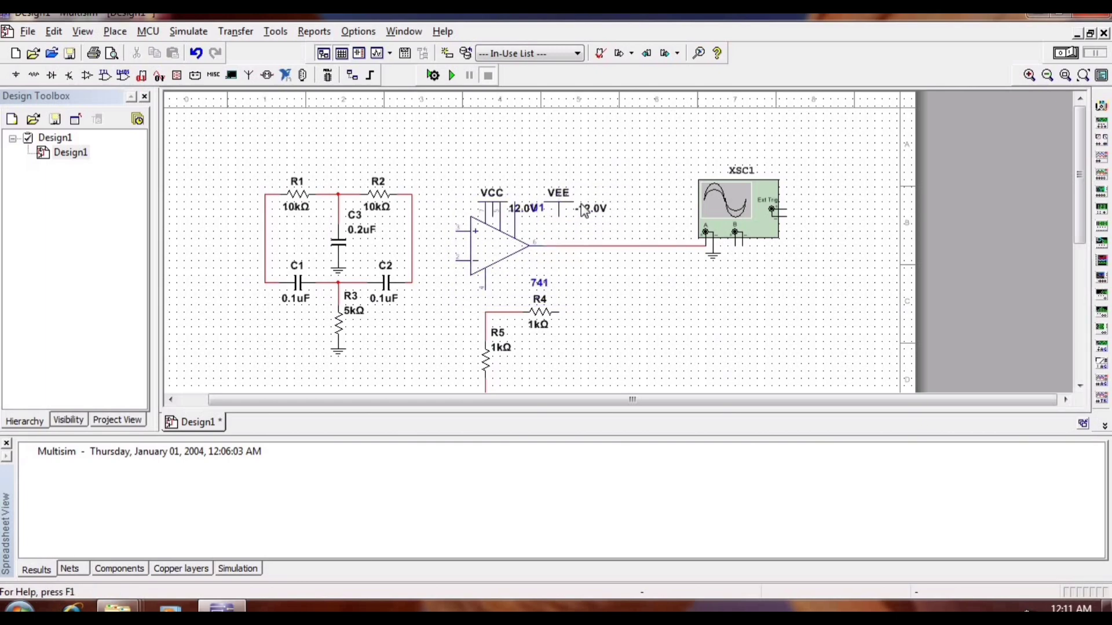
{"action": "left_click", "coordinate": [552, 190]}
{"action": "left_click_drag", "start_coordinate": [578, 206], "coordinate": [609, 164]}
{"action": "left_click", "coordinate": [664, 160]}
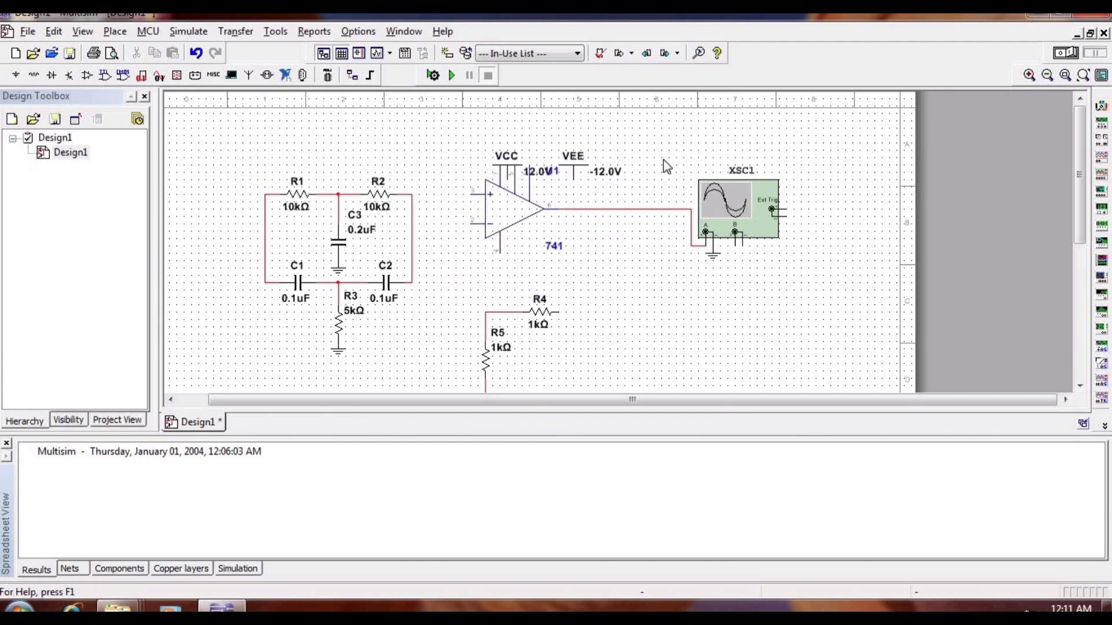
Step: Rotate the VEE supply 90° clockwise below the op-amp and wire it to the op-amp's bottom supply pin
{"action": "left_click", "coordinate": [609, 176]}
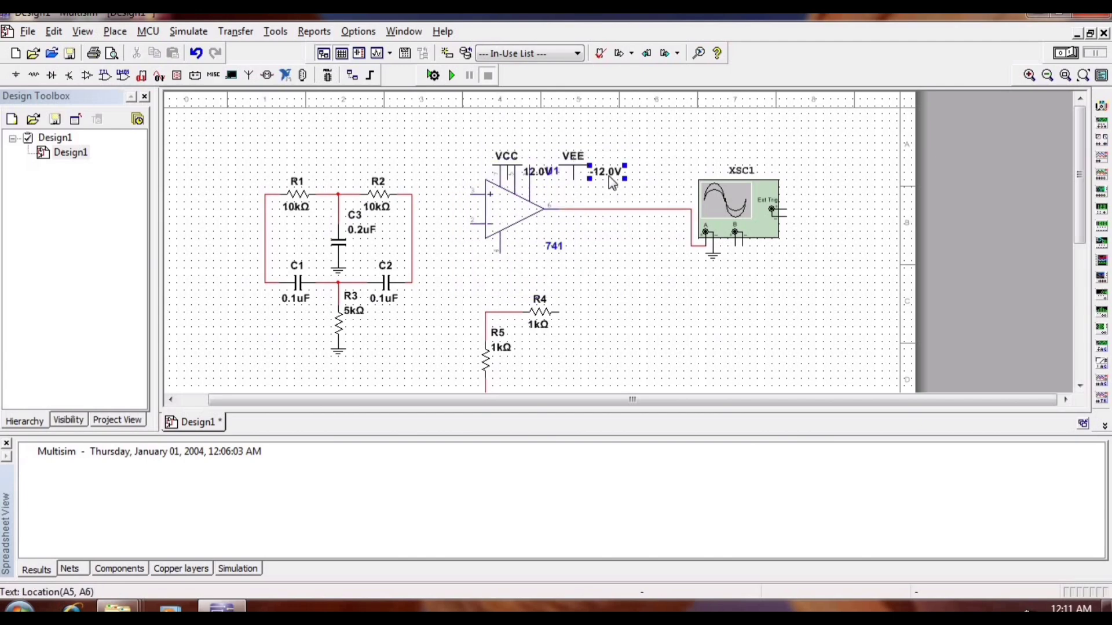
{"action": "left_click", "coordinate": [582, 153]}
{"action": "left_click", "coordinate": [576, 173]}
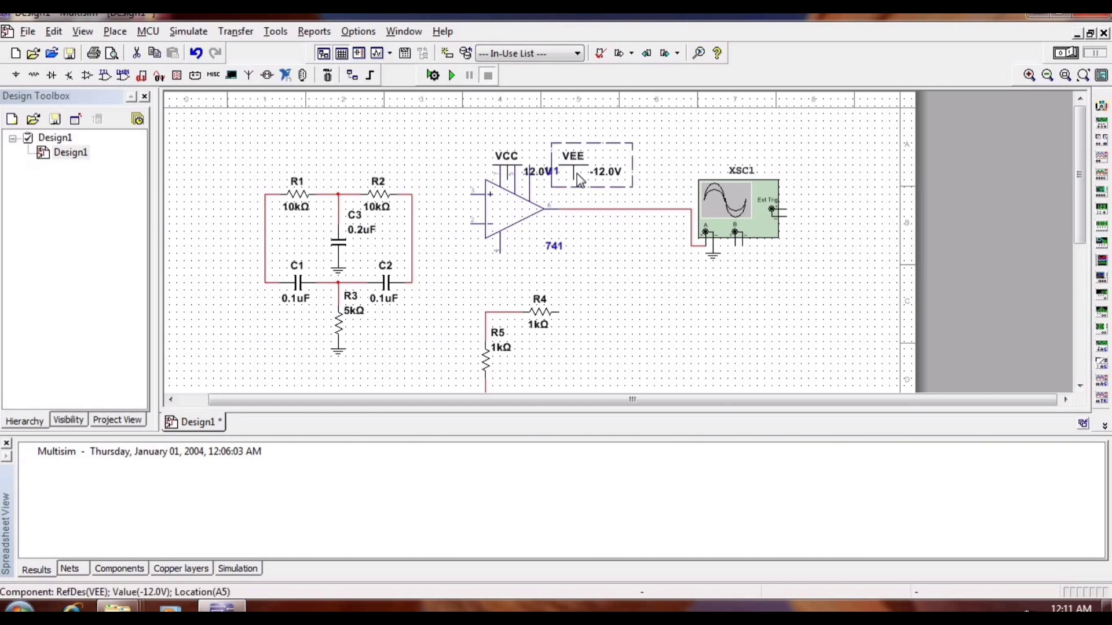
{"action": "left_click_drag", "start_coordinate": [577, 174], "coordinate": [526, 279]}
{"action": "right_click", "coordinate": [528, 284]}
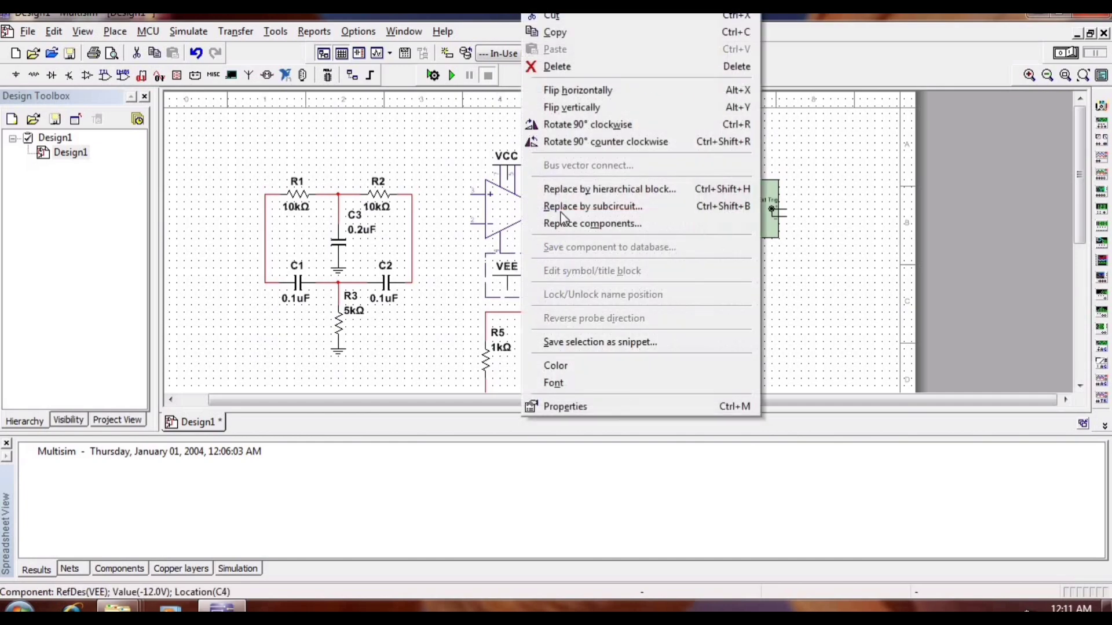
{"action": "left_click", "coordinate": [595, 133]}
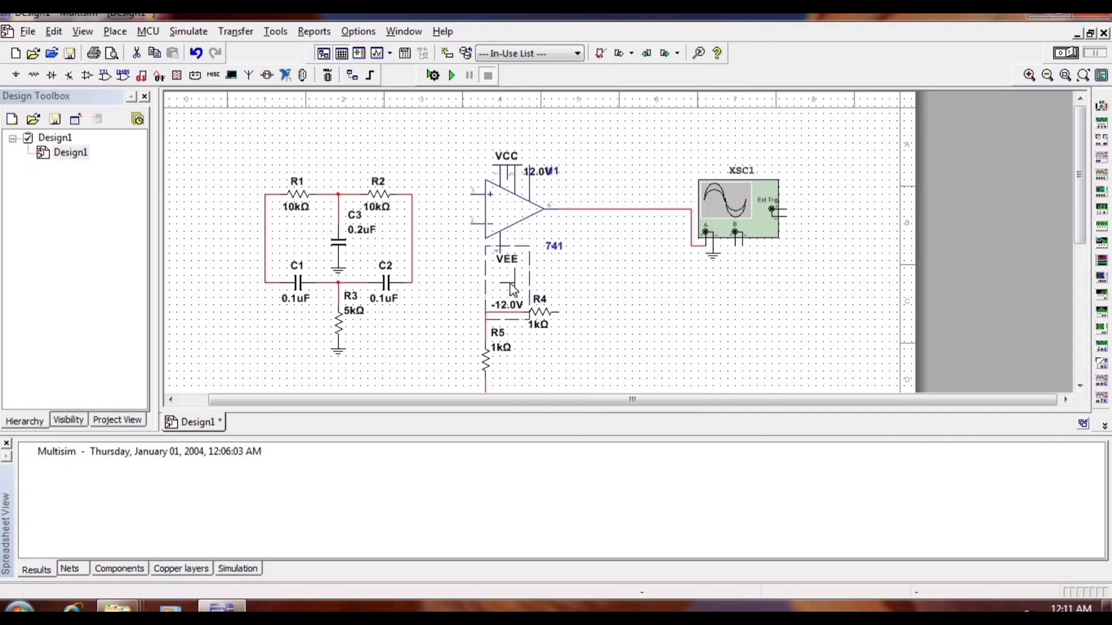
{"action": "left_click_drag", "start_coordinate": [516, 253], "coordinate": [535, 255]}
{"action": "left_click", "coordinate": [630, 285]}
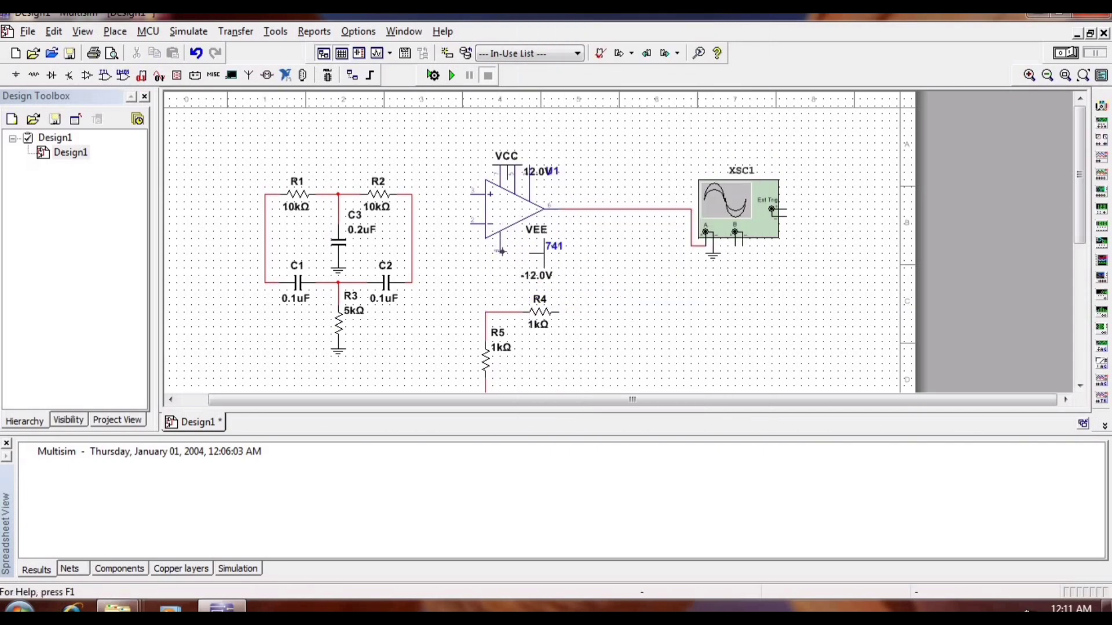
{"action": "left_click", "coordinate": [501, 252]}
{"action": "left_click", "coordinate": [543, 253]}
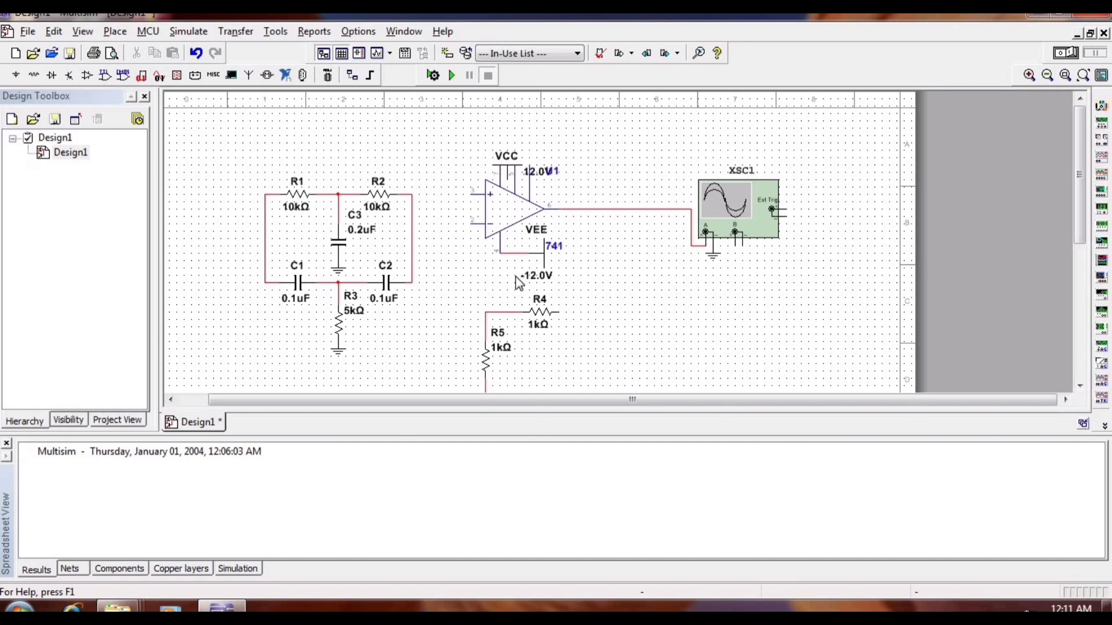
Step: Wire the op-amp's inverting input to the R4–R5 junction and its non-inverting input to the wire joining R2 and C2
{"action": "left_click", "coordinate": [470, 224]}
{"action": "left_click", "coordinate": [486, 312]}
{"action": "left_click", "coordinate": [470, 195]}
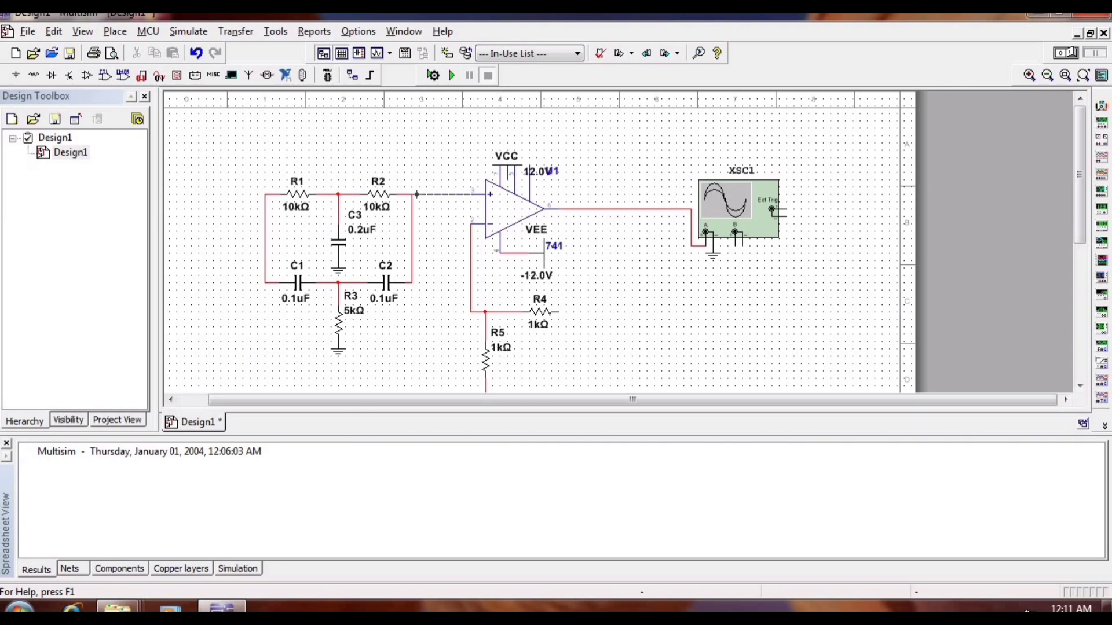
{"action": "left_click", "coordinate": [414, 232]}
Step: Wire R4's free end to the op-amp's output and connect the R1–C1 side of the twin-T network to that output
{"action": "left_click", "coordinate": [558, 313]}
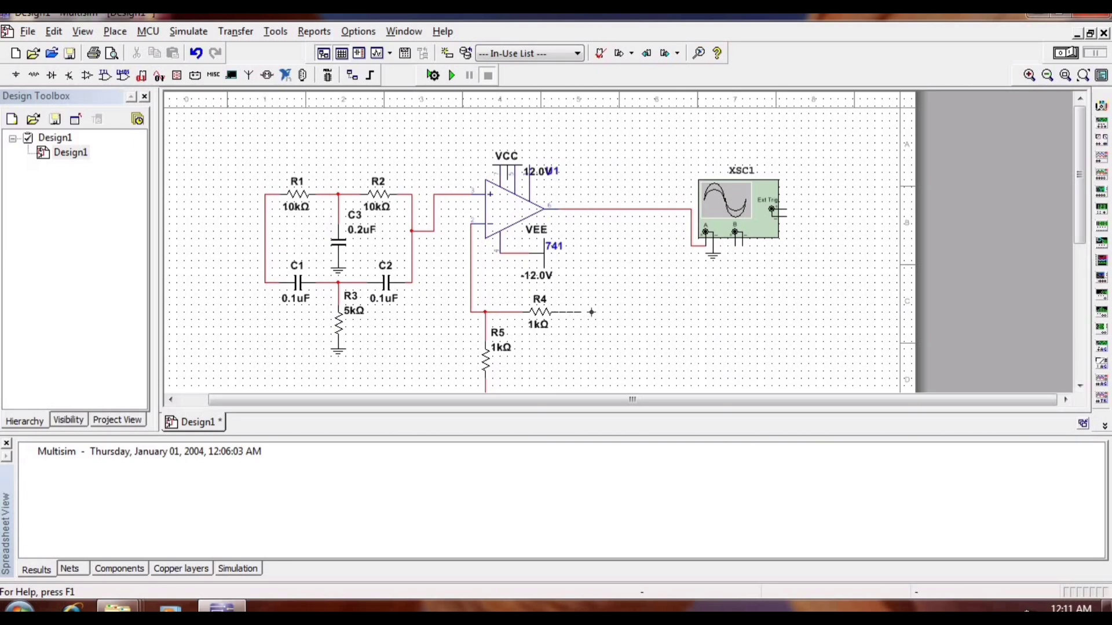
{"action": "left_click", "coordinate": [595, 209]}
{"action": "left_click", "coordinate": [279, 194]}
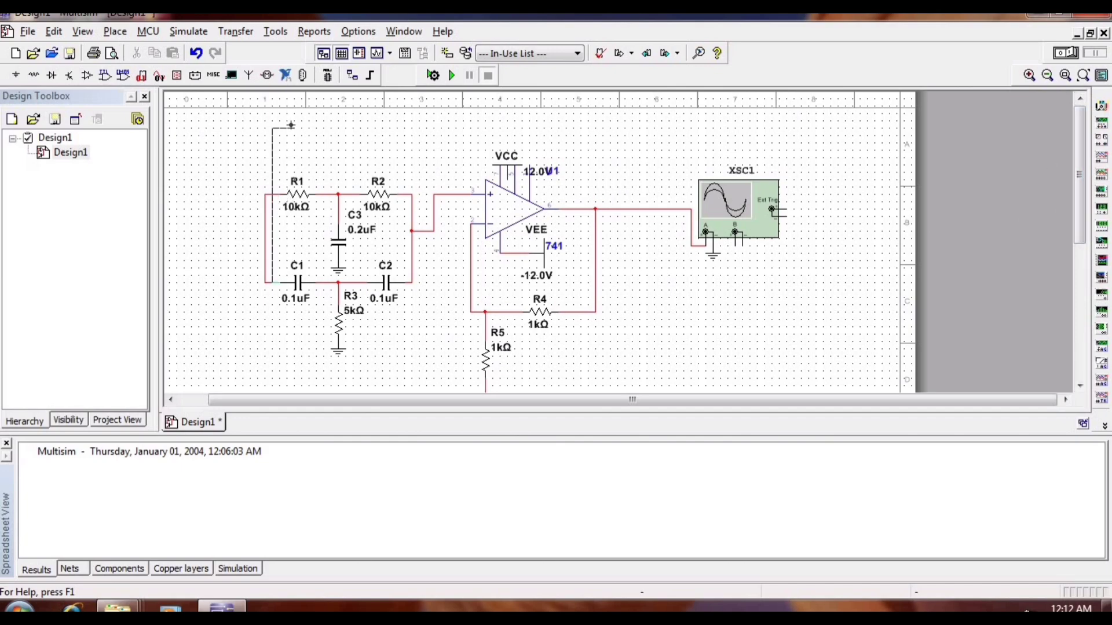
{"action": "left_click", "coordinate": [595, 210]}
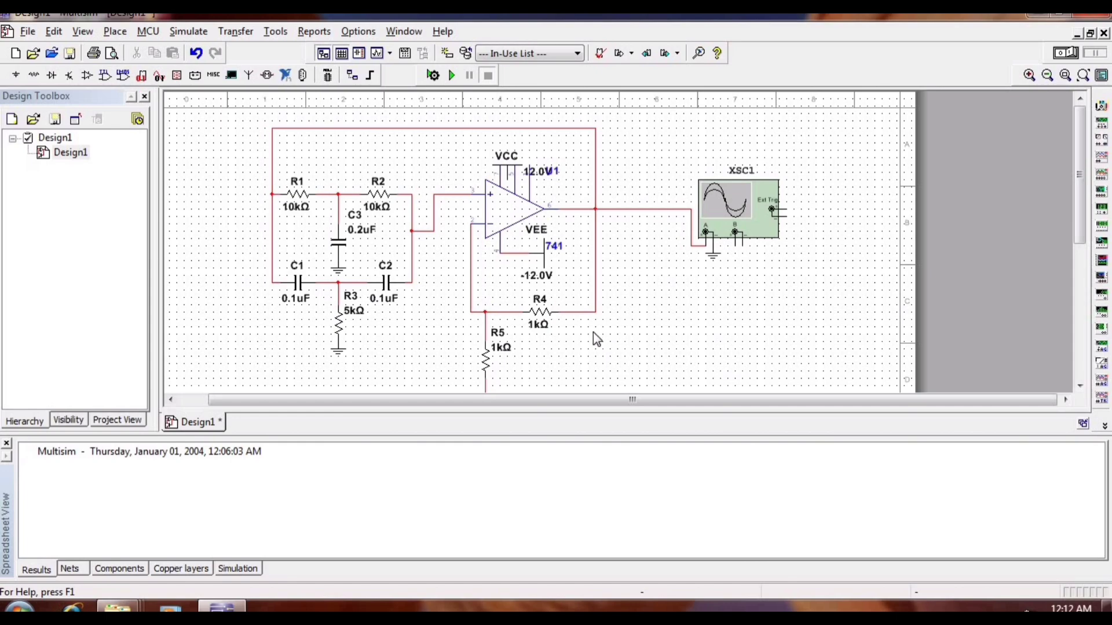
Step: Set the resistance of R4 to 500 kΩ
{"action": "left_click", "coordinate": [537, 324]}
{"action": "double_click", "coordinate": [537, 325]}
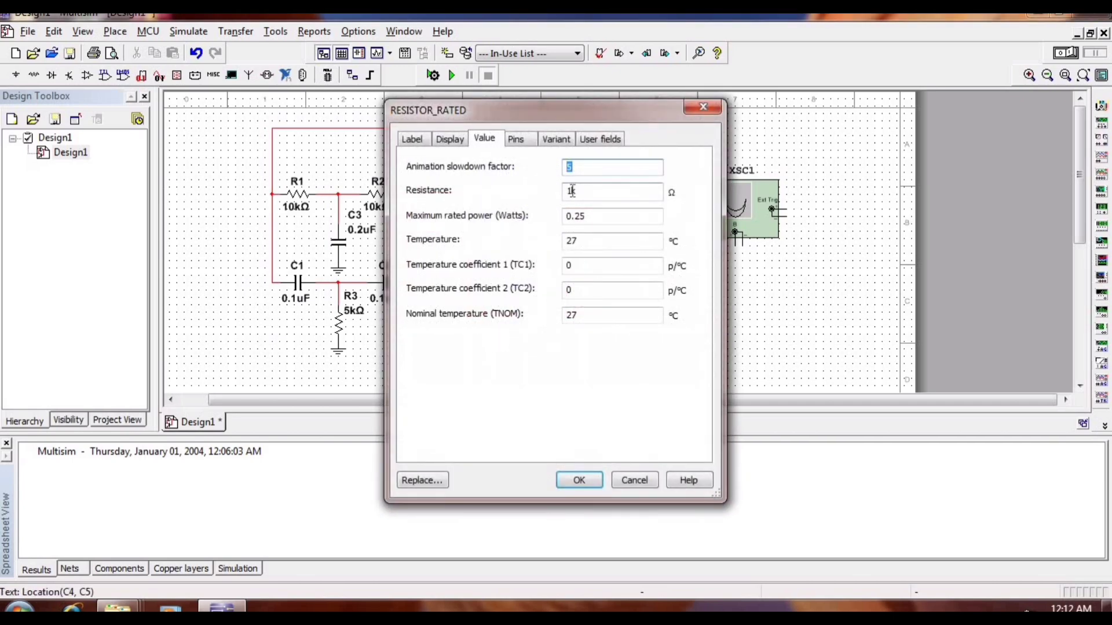
{"action": "left_click", "coordinate": [572, 191]}
{"action": "key", "text": "BackSpace"}
{"action": "type", "text": "500"}
{"action": "left_click", "coordinate": [566, 480]}
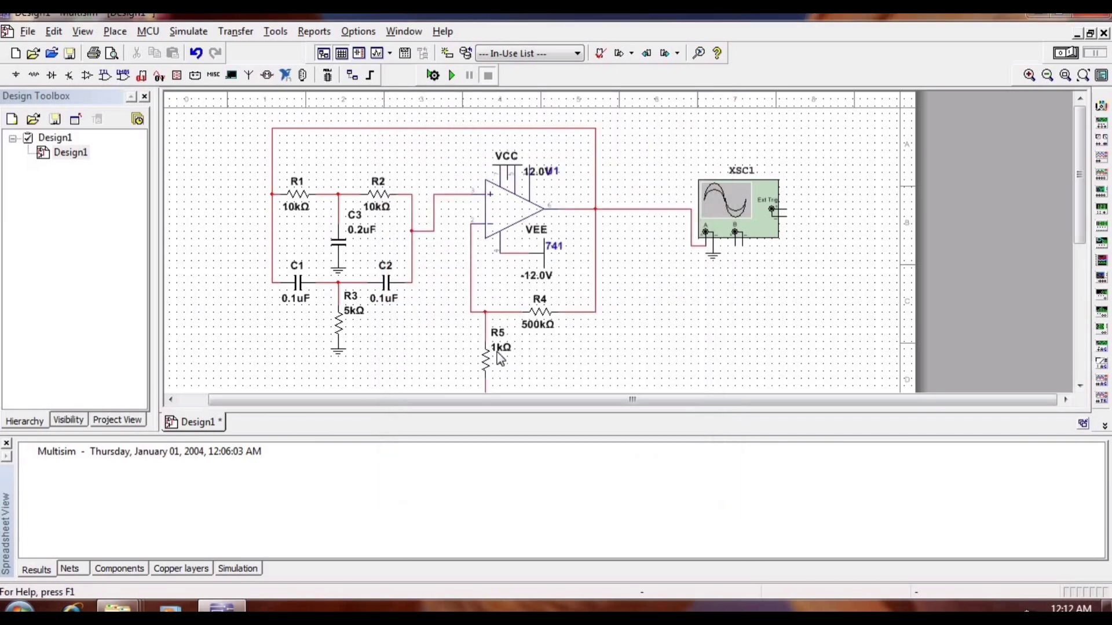
Step: Set the resistance of R5 to 10 kΩ
{"action": "left_click", "coordinate": [499, 357]}
{"action": "double_click", "coordinate": [499, 356]}
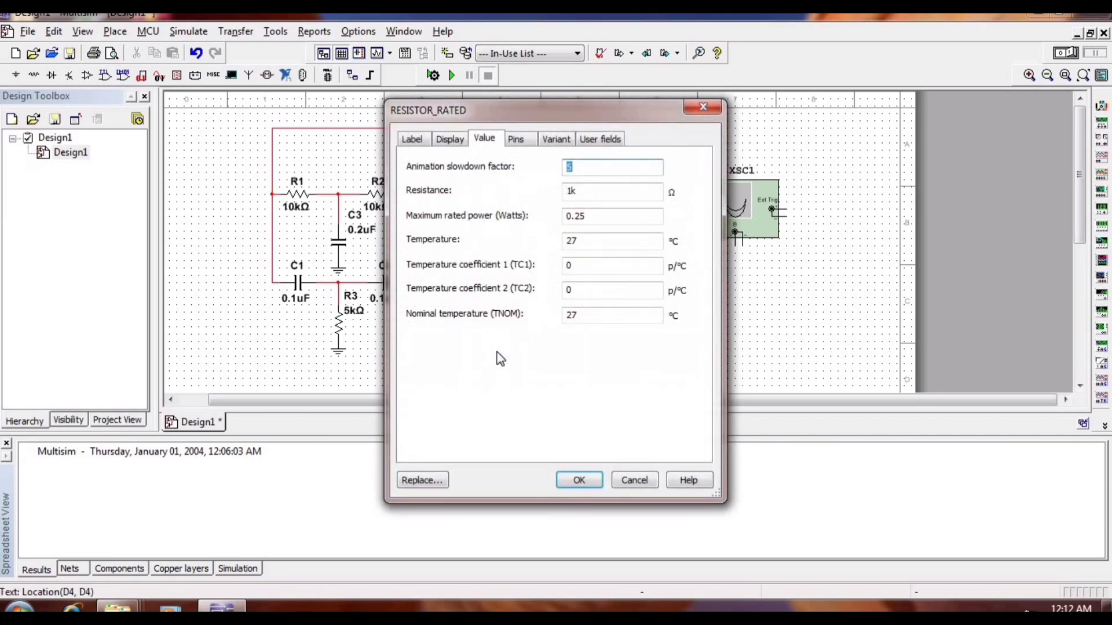
{"action": "left_click", "coordinate": [572, 190]}
{"action": "type", "text": "0"}
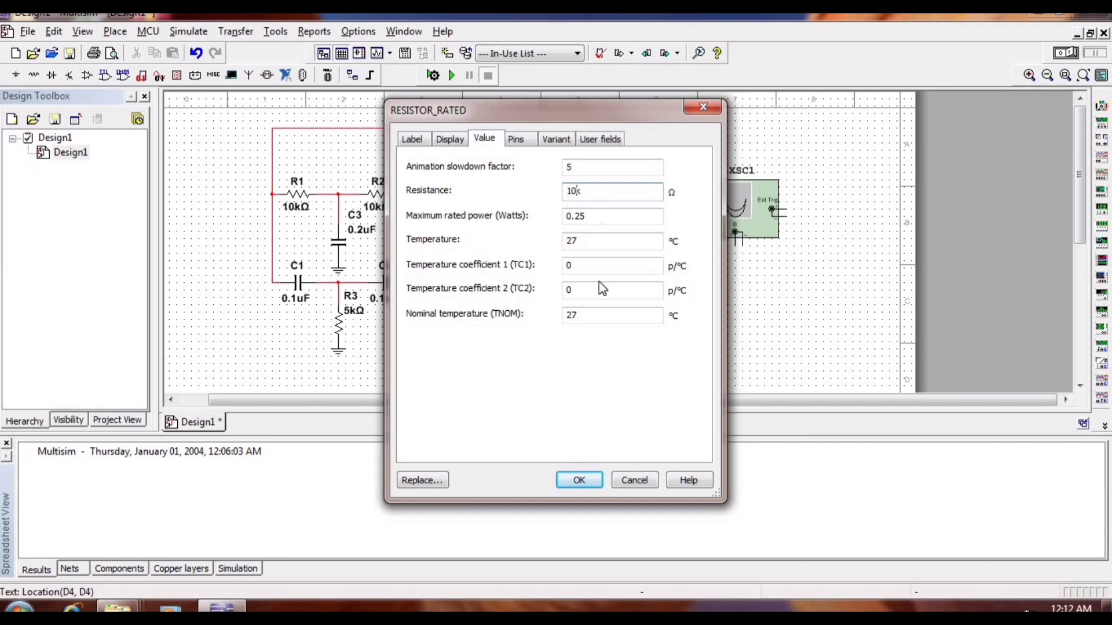
{"action": "left_click", "coordinate": [579, 480]}
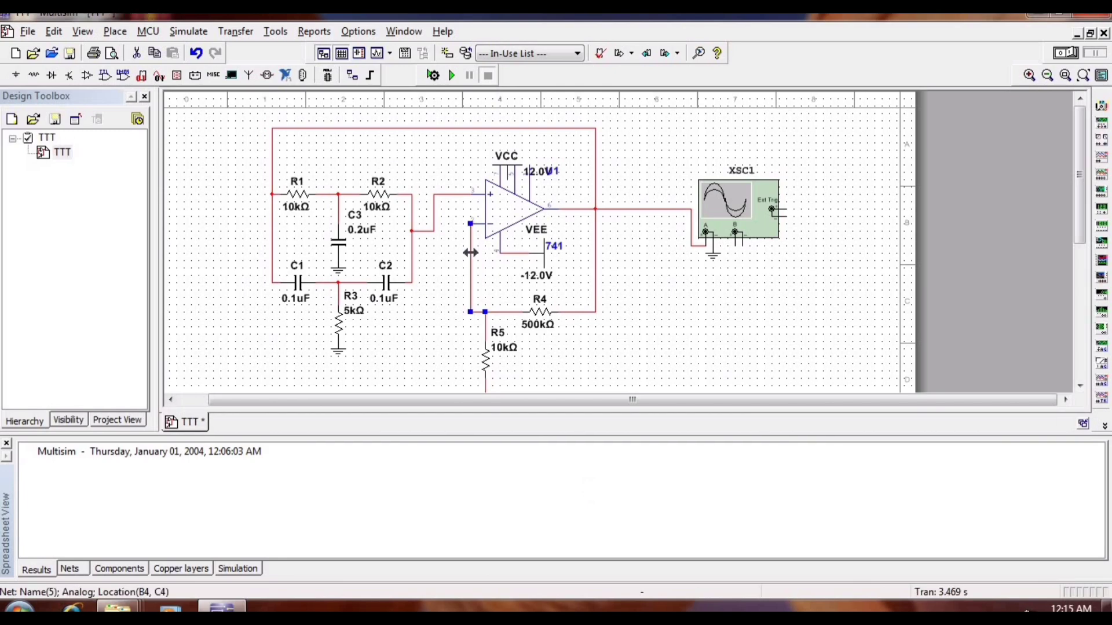
Step: Swap the op-amp's input wiring so the inverting input joins the R2–C2 wire and the non-inverting input joins the R4–R5 junction
{"action": "key", "text": "Delete"}
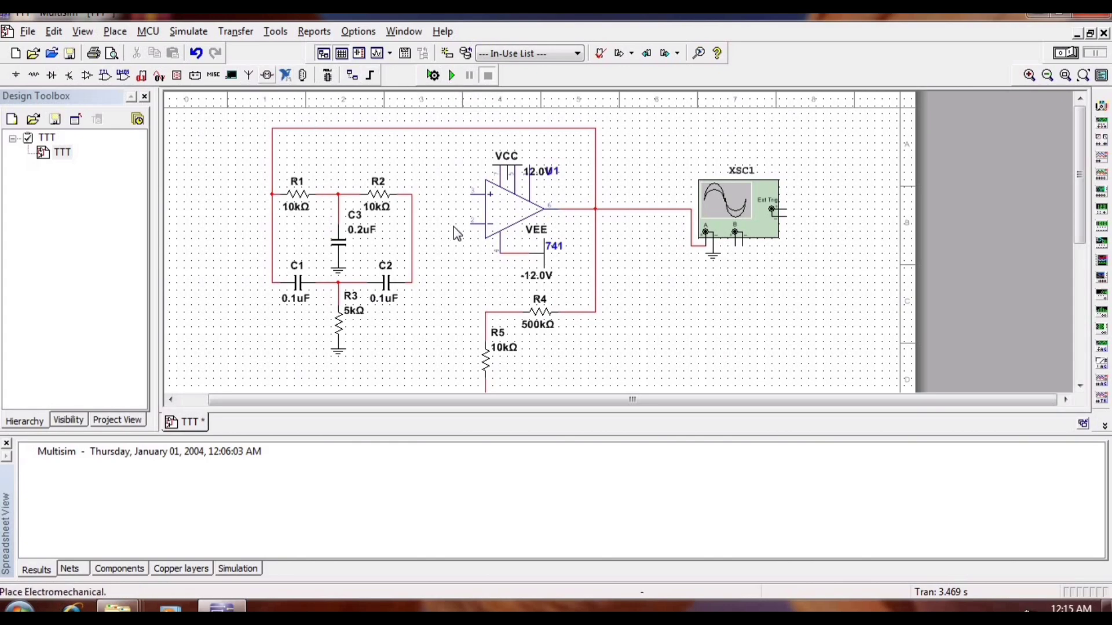
{"action": "left_click", "coordinate": [468, 223]}
{"action": "left_click", "coordinate": [412, 223]}
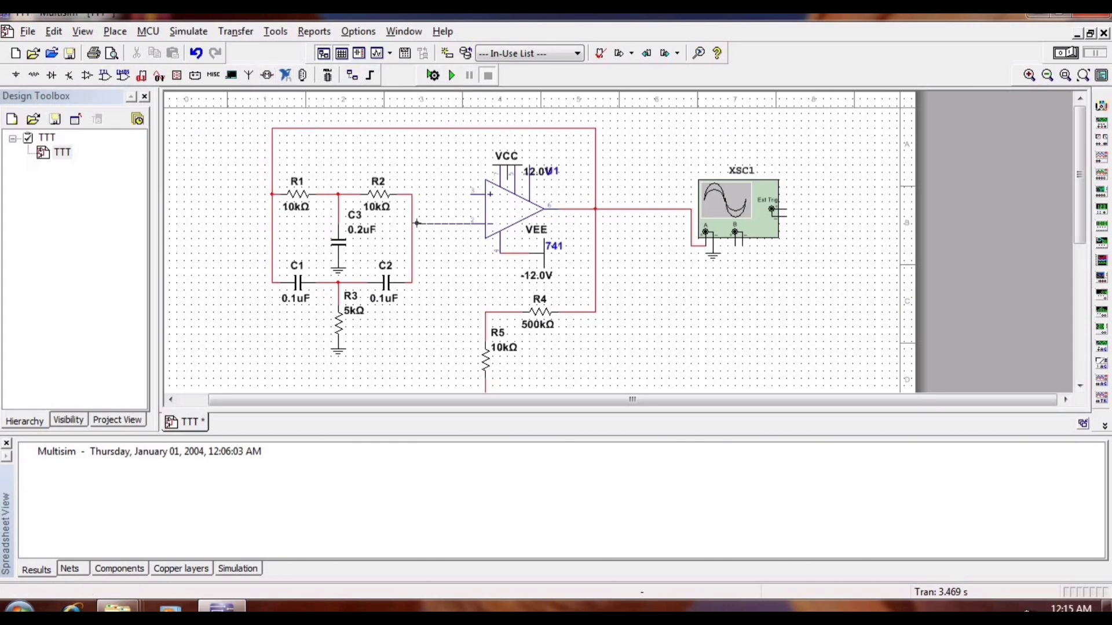
{"action": "left_click", "coordinate": [467, 196]}
{"action": "left_click", "coordinate": [485, 313]}
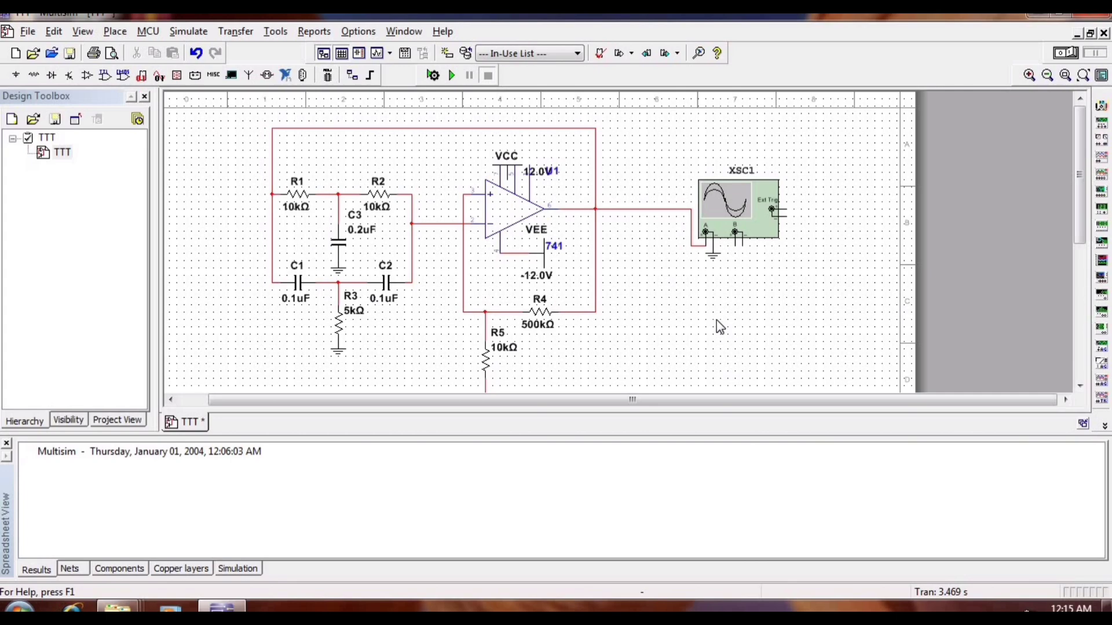
Step: Save the design only, without its simulation data
{"action": "left_click", "coordinate": [27, 32]}
{"action": "left_click", "coordinate": [47, 149]}
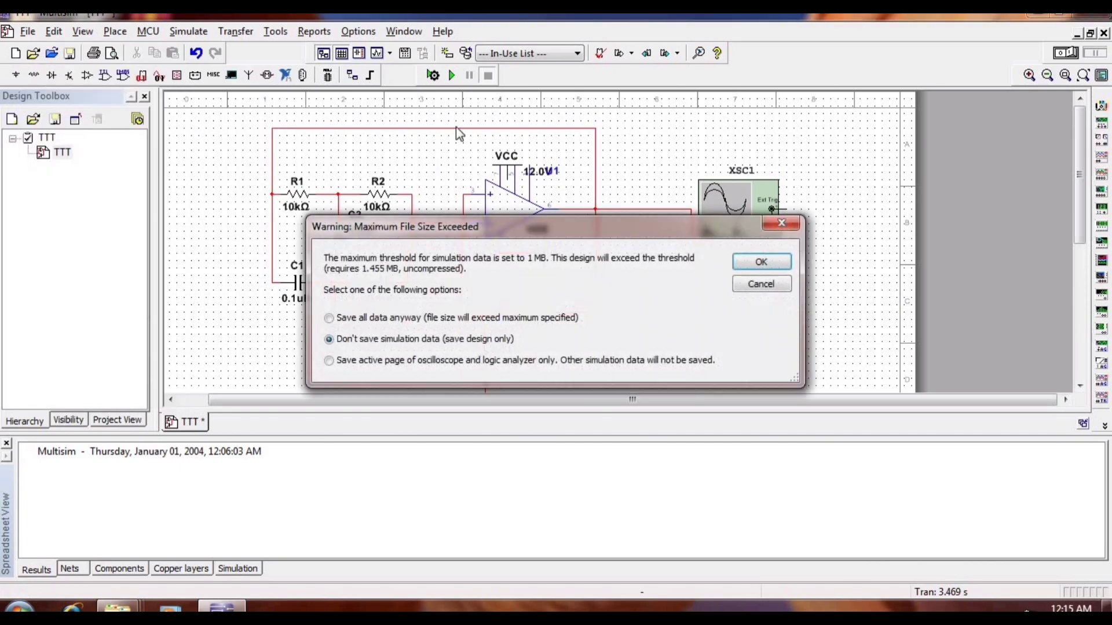
{"action": "left_click", "coordinate": [741, 264]}
Step: Run the simulation and set the timebase scale of oscilloscope XSC1 to 10 ms/Div
{"action": "left_click", "coordinate": [452, 75]}
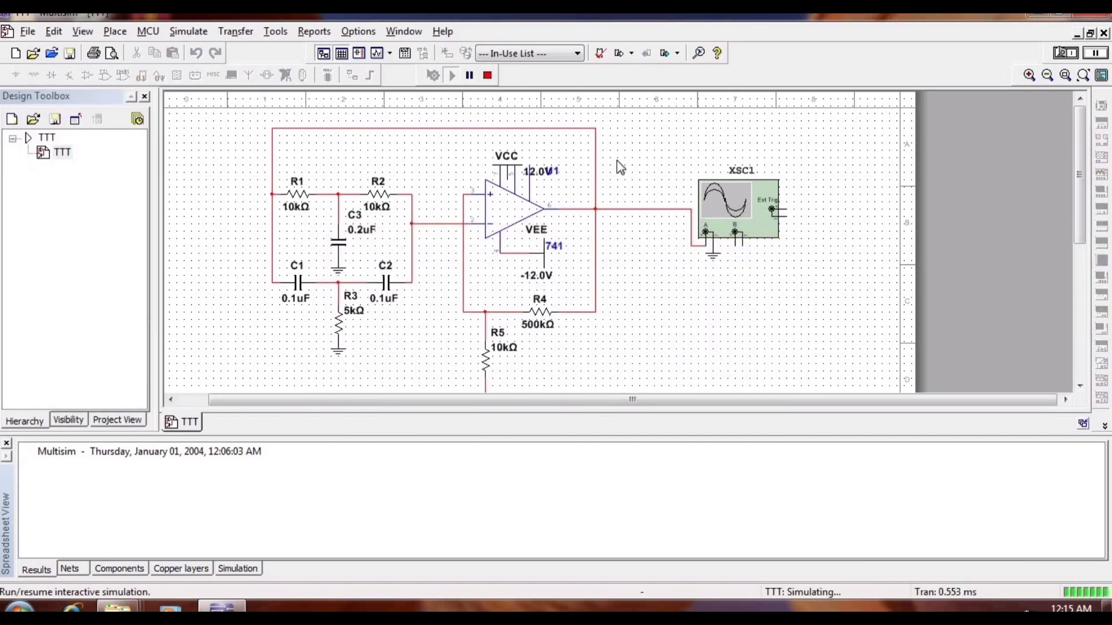
{"action": "double_click", "coordinate": [724, 207]}
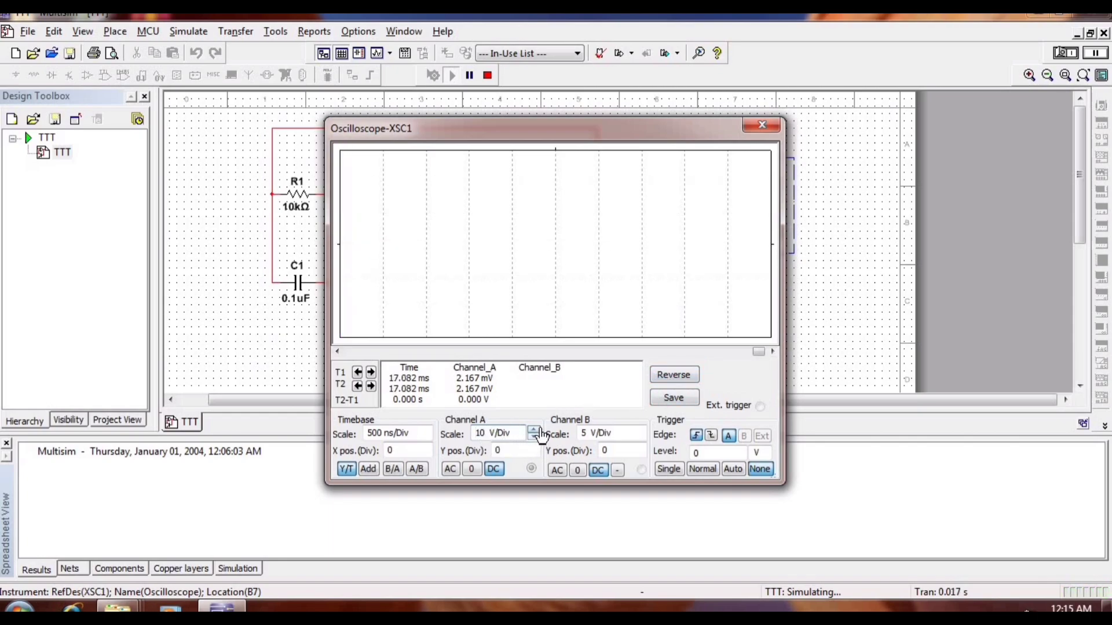
{"action": "left_click", "coordinate": [428, 430]}
{"action": "left_click", "coordinate": [428, 430]}
{"action": "left_click", "coordinate": [427, 430]}
{"action": "left_click", "coordinate": [428, 429]}
{"action": "left_click", "coordinate": [429, 429]}
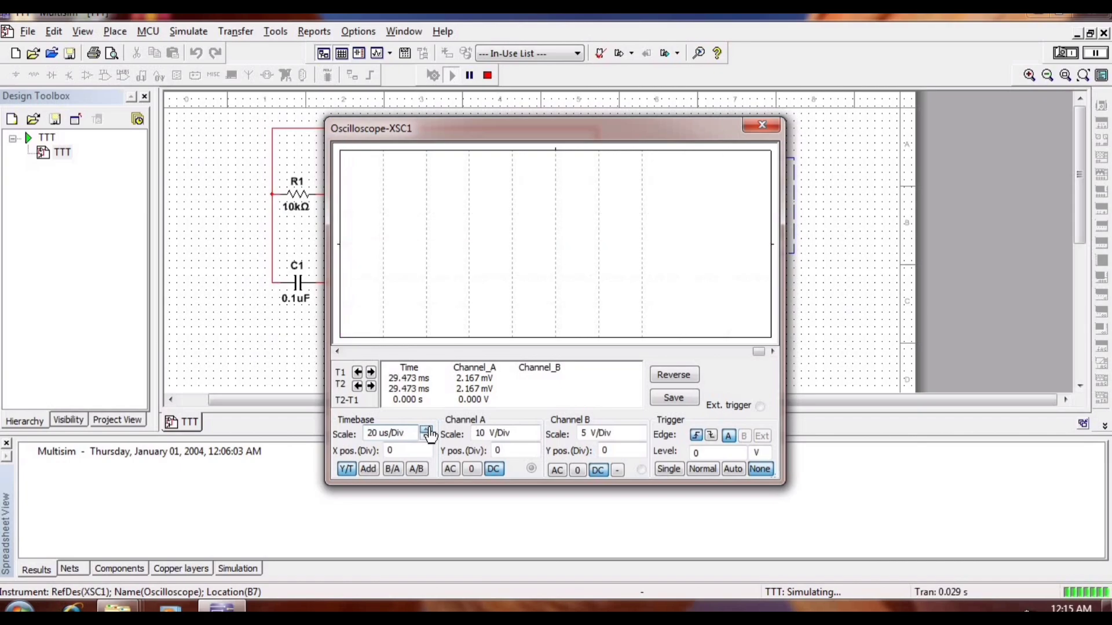
{"action": "left_click", "coordinate": [427, 431]}
{"action": "left_click", "coordinate": [427, 431]}
{"action": "left_click", "coordinate": [427, 430]}
{"action": "left_click", "coordinate": [427, 430]}
{"action": "left_click", "coordinate": [427, 431]}
{"action": "left_click", "coordinate": [427, 430]}
{"action": "left_click", "coordinate": [427, 431]}
{"action": "left_click", "coordinate": [426, 431]}
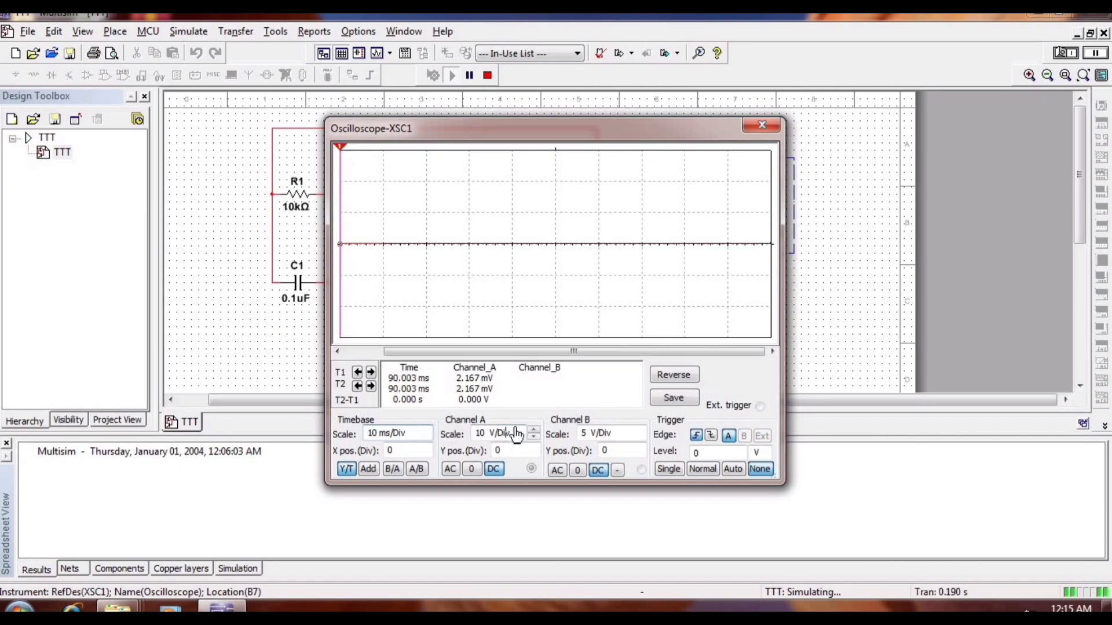
Step: Reduce the oscilloscope's channel A scale to 1 mV/Div
{"action": "left_click", "coordinate": [534, 438]}
{"action": "left_click", "coordinate": [533, 437]}
{"action": "left_click", "coordinate": [533, 437]}
{"action": "left_click", "coordinate": [534, 438]}
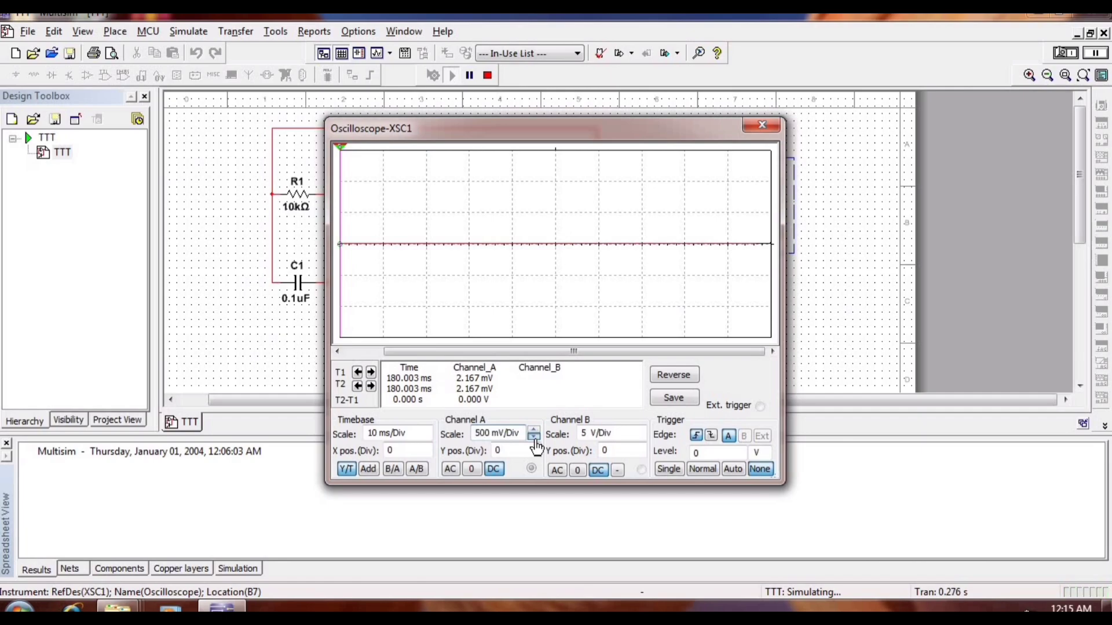
{"action": "left_click", "coordinate": [533, 437]}
{"action": "left_click", "coordinate": [534, 438]}
{"action": "left_click", "coordinate": [533, 438]}
{"action": "left_click", "coordinate": [534, 438]}
{"action": "left_click", "coordinate": [534, 438]}
{"action": "left_click", "coordinate": [533, 438]}
{"action": "left_click", "coordinate": [534, 437]}
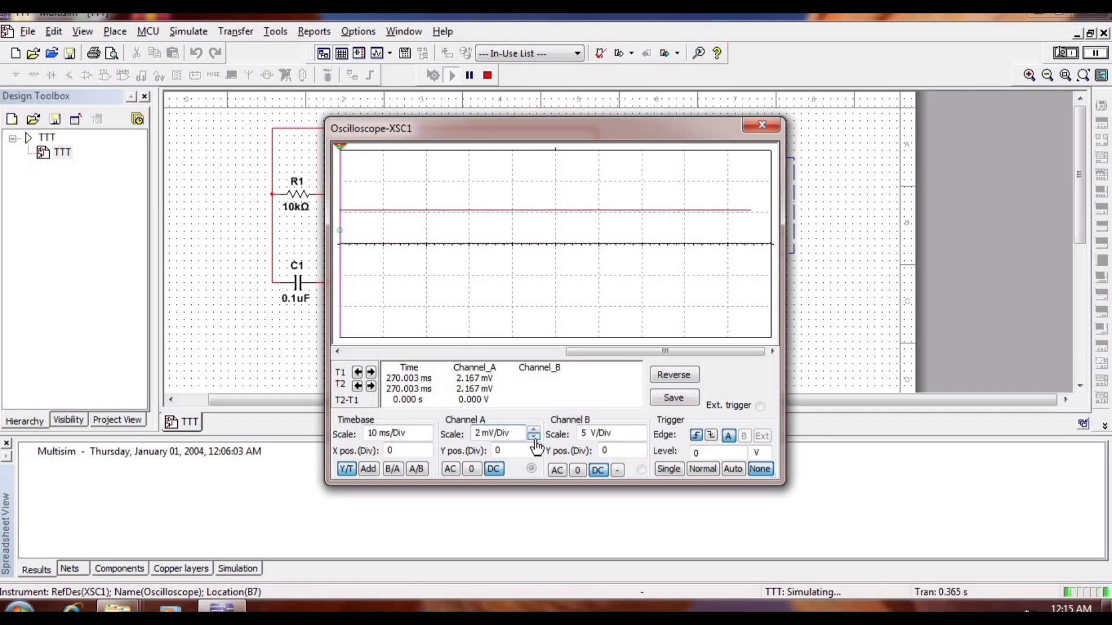
{"action": "left_click", "coordinate": [534, 438]}
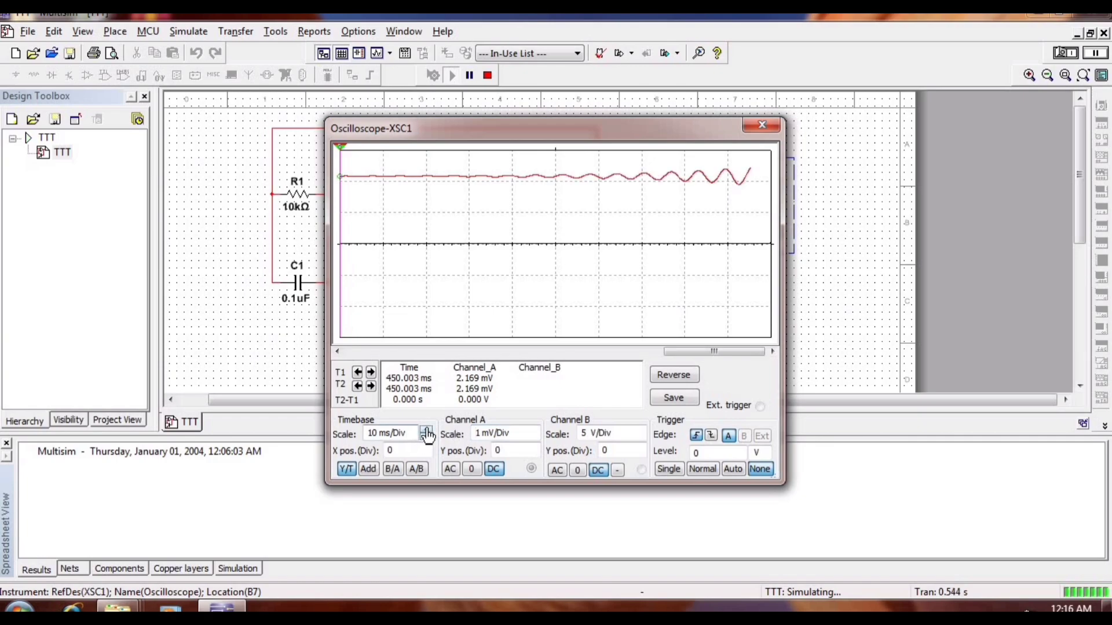
Step: Set the oscilloscope's timebase to 20 ms/Div and its channel A scale to 1 V/Div
{"action": "left_click", "coordinate": [426, 431]}
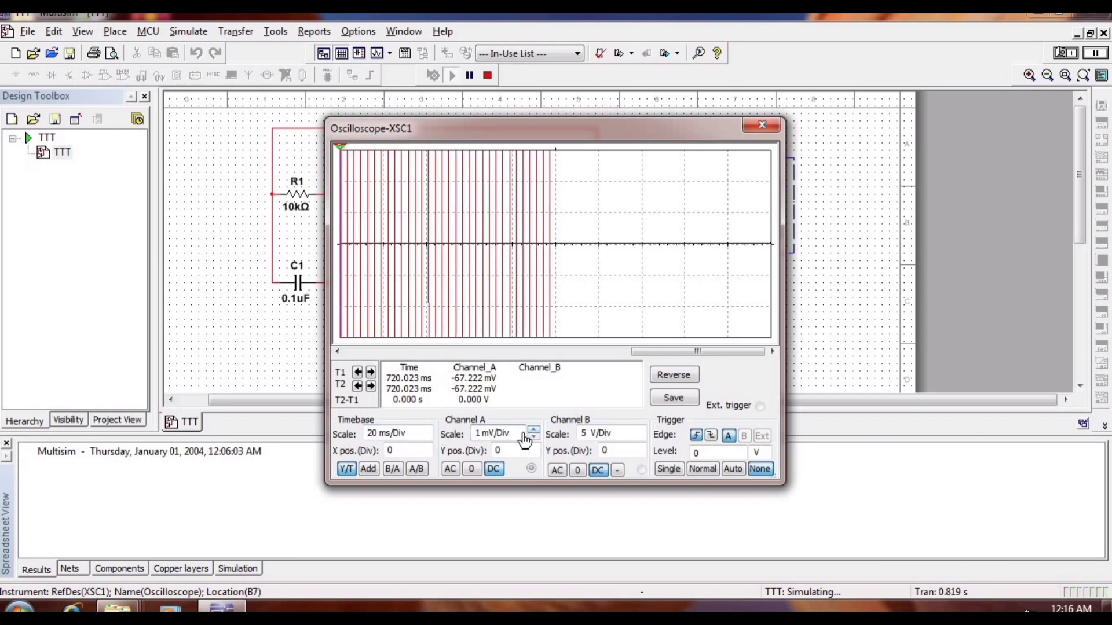
{"action": "left_click", "coordinate": [534, 438]}
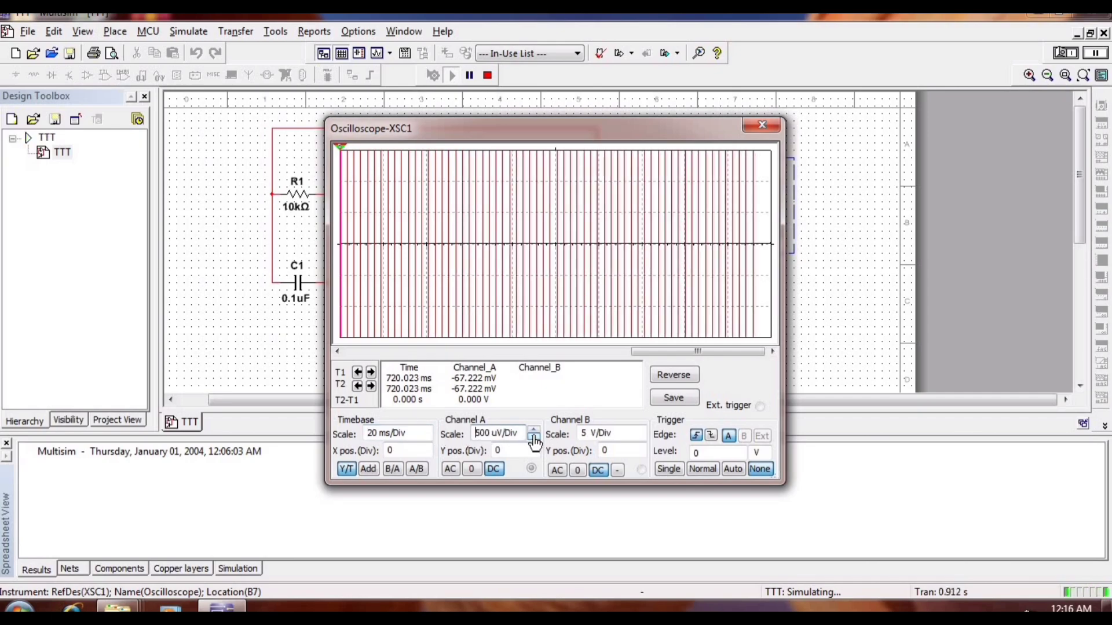
{"action": "left_click", "coordinate": [533, 432]}
{"action": "left_click", "coordinate": [534, 432]}
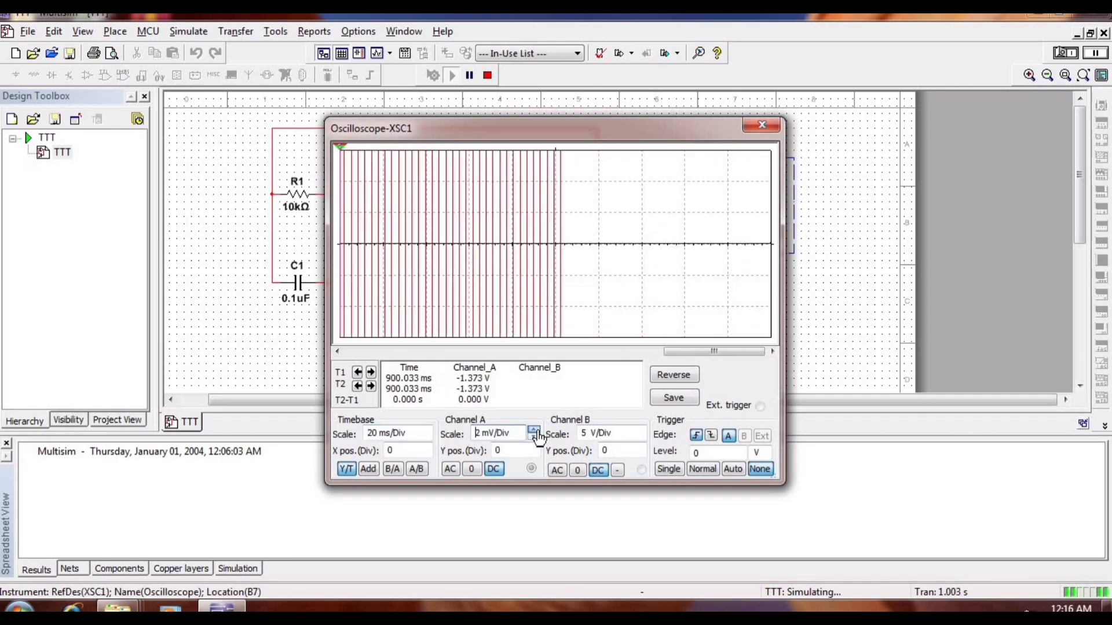
{"action": "left_click", "coordinate": [534, 431]}
{"action": "left_click", "coordinate": [534, 431]}
{"action": "left_click", "coordinate": [534, 431]}
{"action": "left_click", "coordinate": [534, 431]}
{"action": "left_click", "coordinate": [534, 430]}
{"action": "left_click", "coordinate": [534, 431]}
{"action": "left_click", "coordinate": [534, 430]}
{"action": "left_click", "coordinate": [534, 430]}
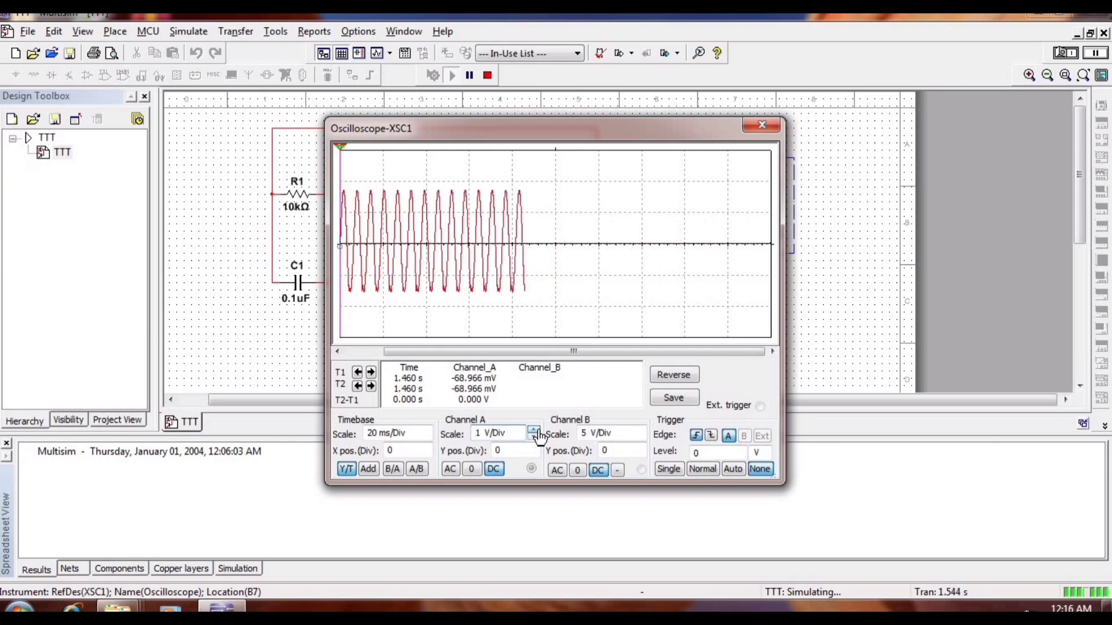
Step: Pause the simulation and measure one period of the output waveform with the two cursors at a 10 ms/Div timebase
{"action": "left_click", "coordinate": [471, 76]}
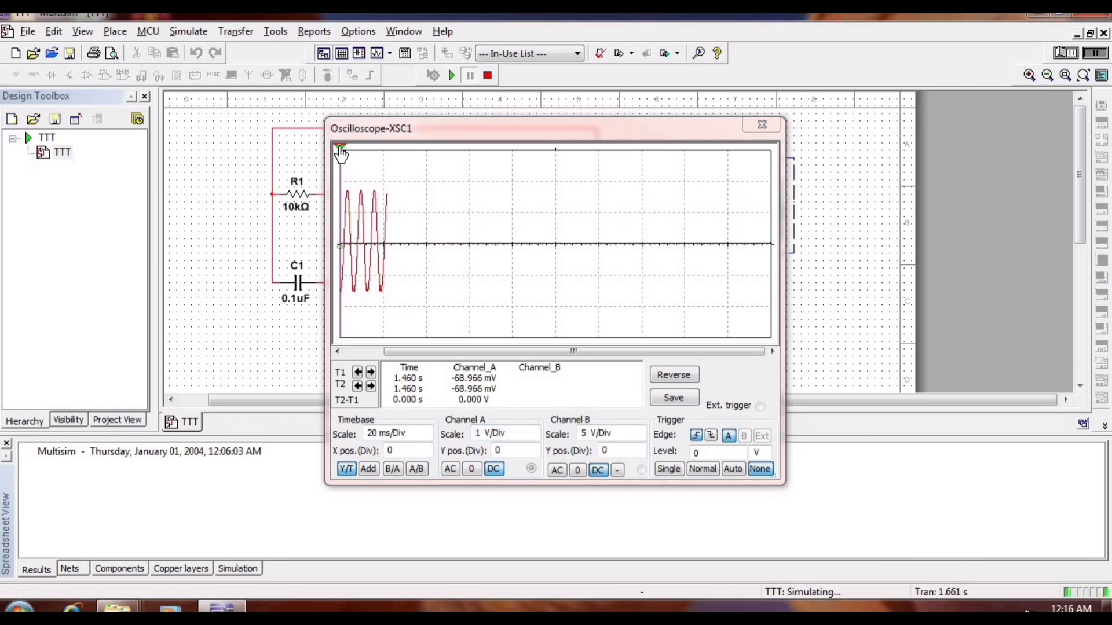
{"action": "left_click_drag", "start_coordinate": [341, 154], "coordinate": [371, 174]}
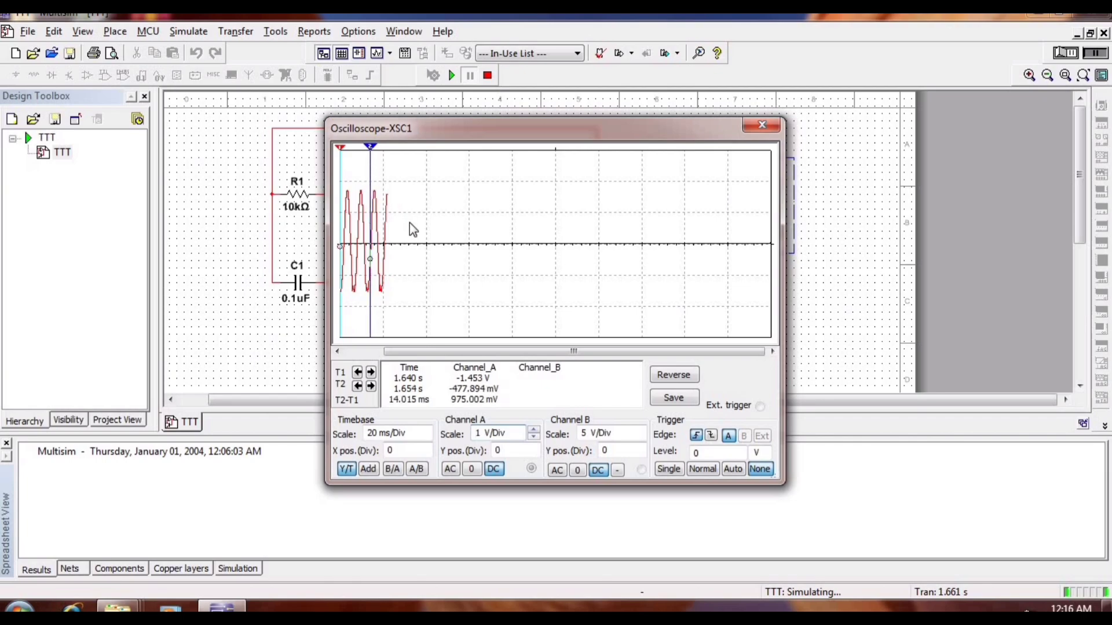
{"action": "left_click", "coordinate": [428, 437]}
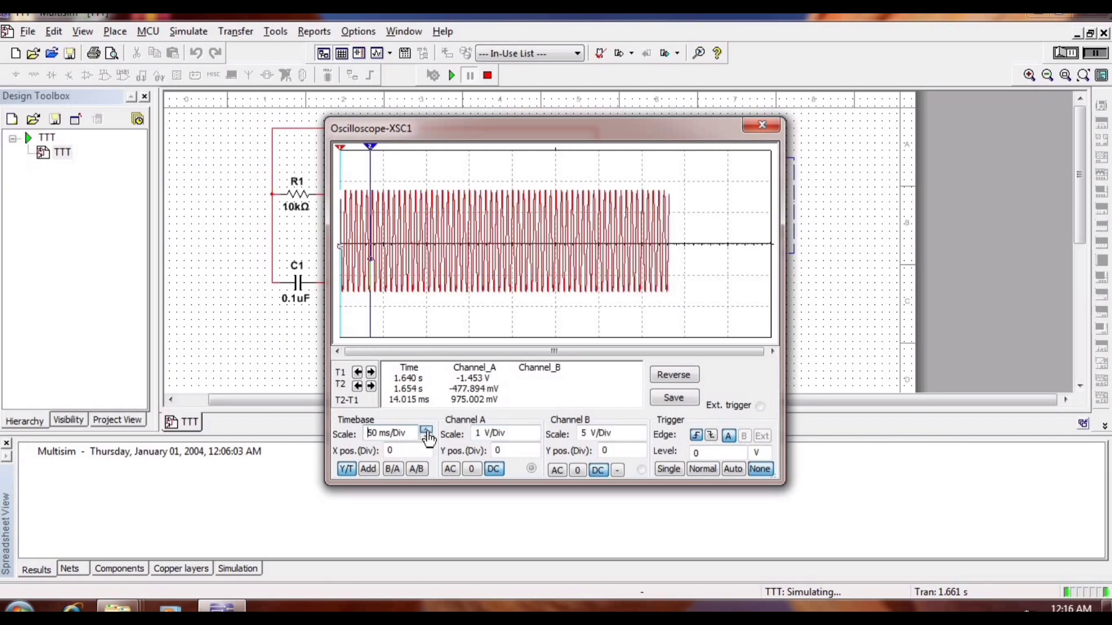
{"action": "left_click", "coordinate": [426, 438]}
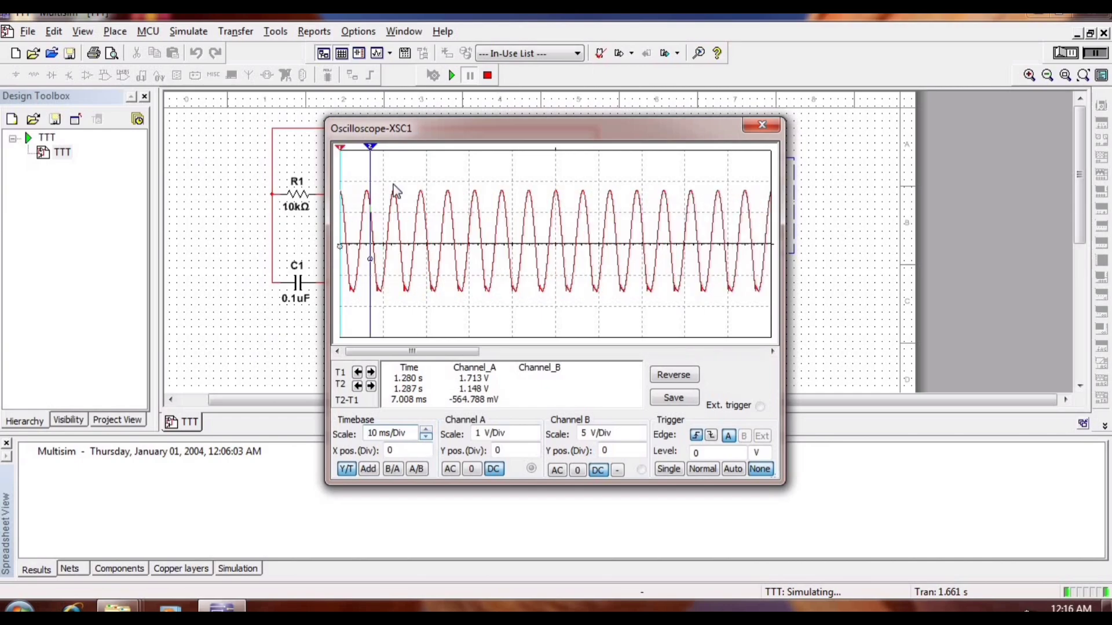
{"action": "mouse_move", "coordinate": [370, 147]}
{"action": "left_mouse_down"}
{"action": "mouse_move", "coordinate": [388, 159]}
{"action": "mouse_move", "coordinate": [350, 155]}
{"action": "mouse_move", "coordinate": [361, 159]}
{"action": "left_mouse_up"}
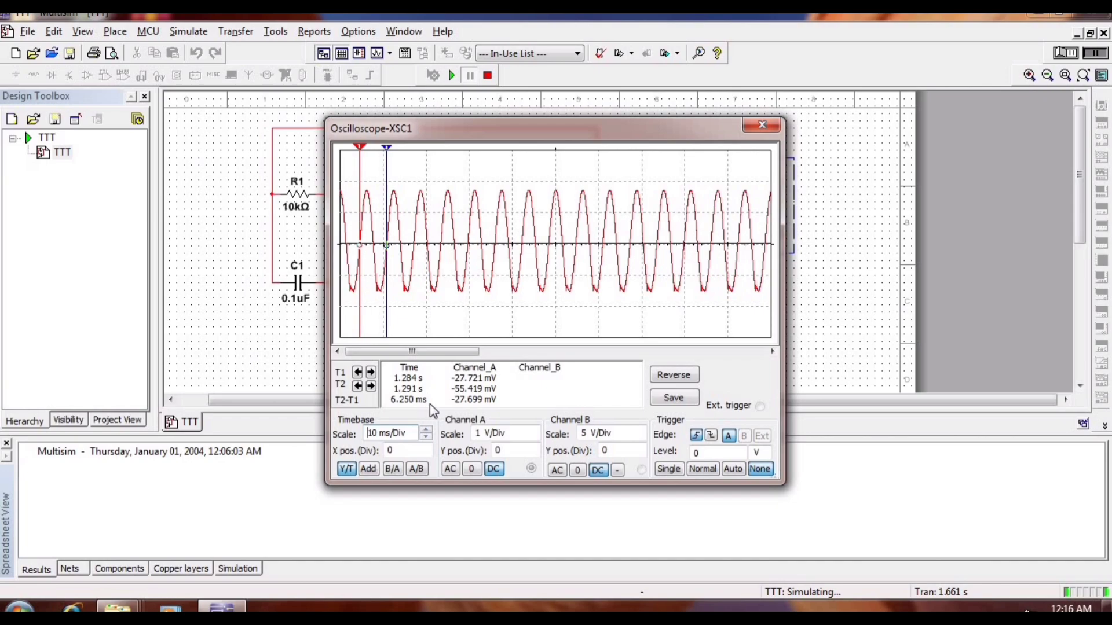
{"action": "left_click", "coordinate": [760, 128]}
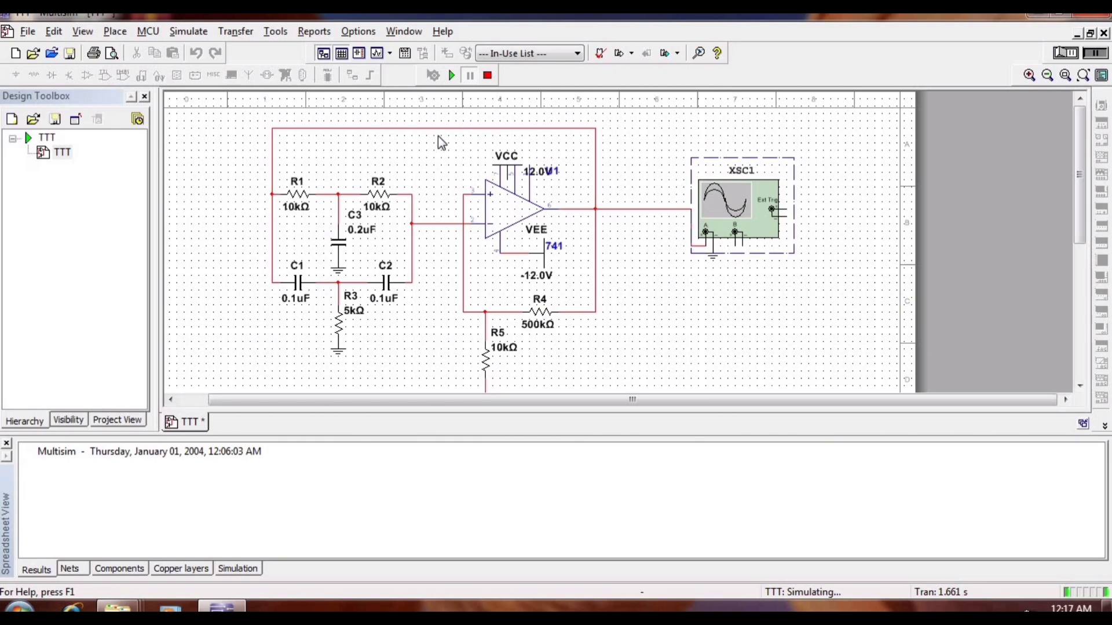
Step: Start saving the design as a new file and enter TWIN T NETWORK as the file name
{"action": "left_click", "coordinate": [28, 30]}
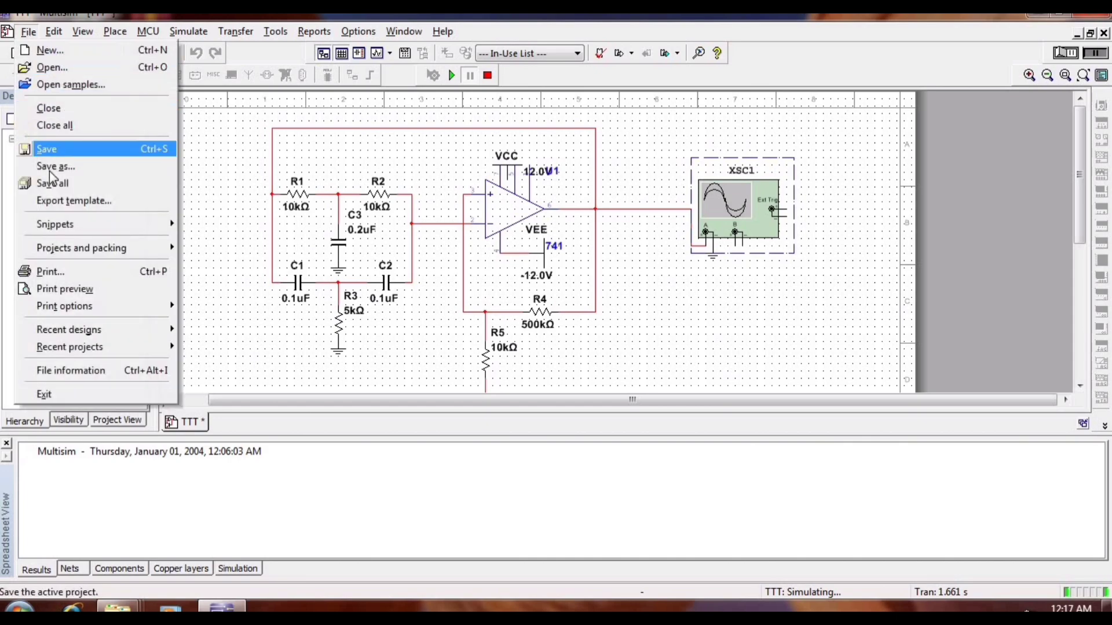
{"action": "left_click", "coordinate": [50, 167]}
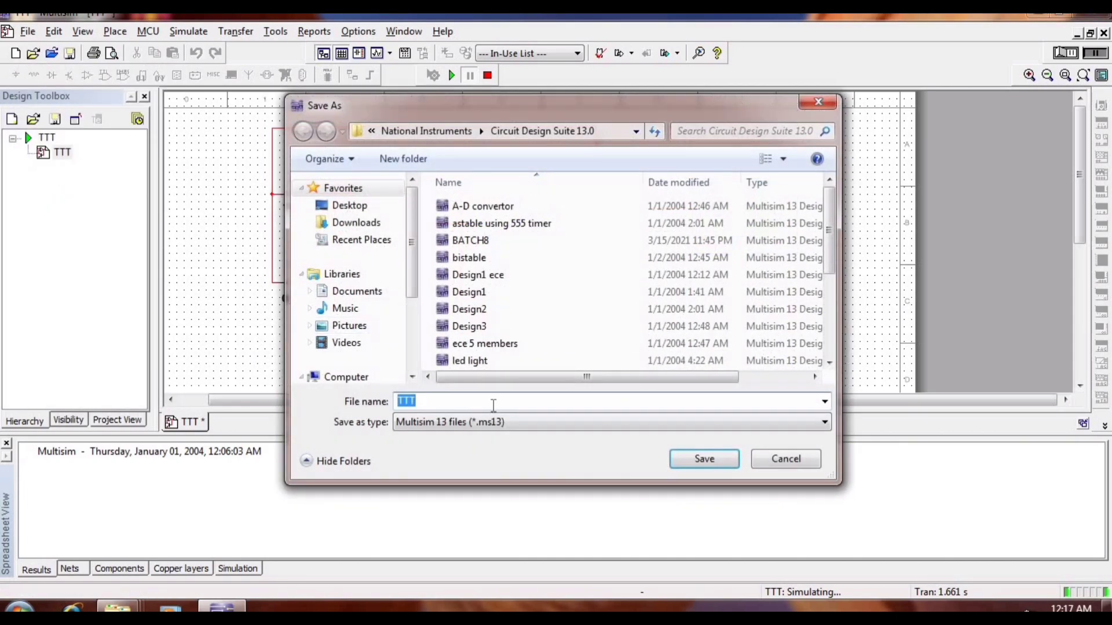
{"action": "left_click", "coordinate": [493, 404]}
{"action": "key", "text": "BackSpace"}
{"action": "key", "text": "BackSpace"}
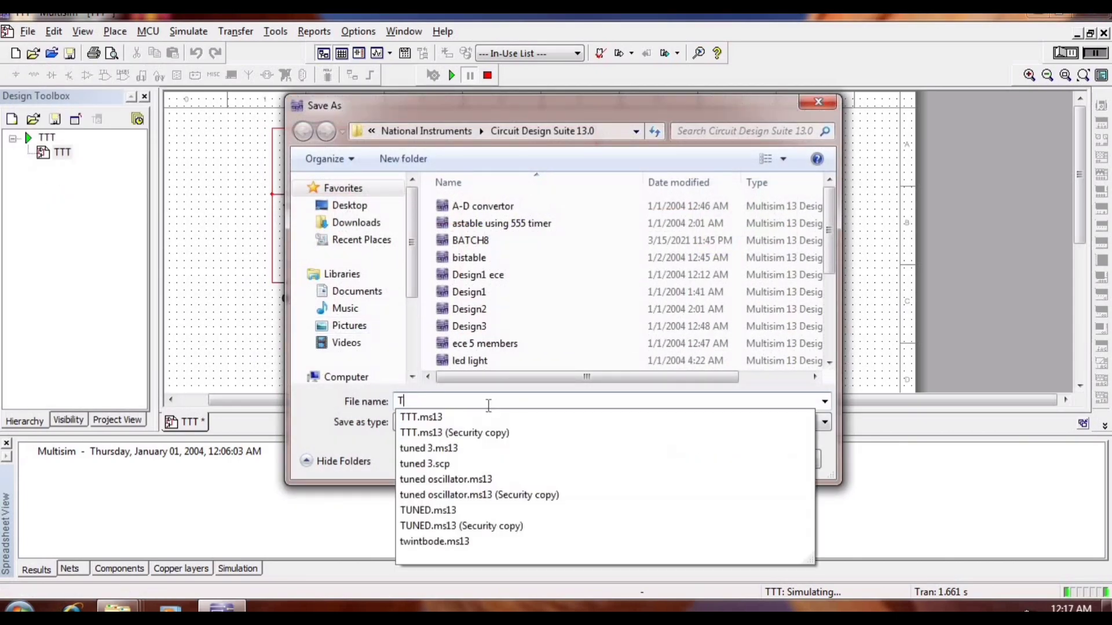
{"action": "type", "text": "WIN T "}
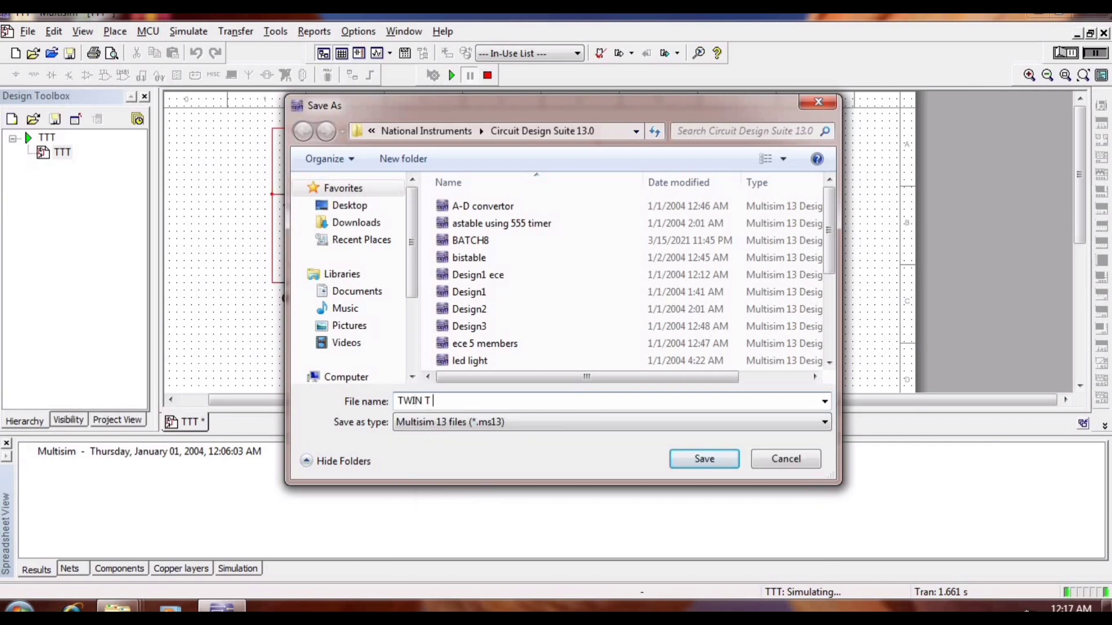
{"action": "type", "text": "N"}
{"action": "type", "text": "ETW"}
{"action": "type", "text": "OR"}
{"action": "type", "text": "K"}
Step: Replace the file name entered for the new copy of the design with NOTCHFILTER
{"action": "key", "text": "BackSpace"}
{"action": "key", "text": "BackSpace"}
{"action": "key", "text": "BackSpace"}
{"action": "key", "text": "BackSpace"}
{"action": "key", "text": "BackSpace"}
{"action": "key", "text": "BackSpace"}
{"action": "key", "text": "BackSpace"}
{"action": "key", "text": "BackSpace"}
{"action": "key", "text": "BackSpace"}
{"action": "key", "text": "BackSpace"}
{"action": "key", "text": "BackSpace"}
{"action": "key", "text": "BackSpace"}
{"action": "key", "text": "BackSpace"}
{"action": "key", "text": "BackSpace"}
{"action": "type", "text": "NOTCHFILTER"}
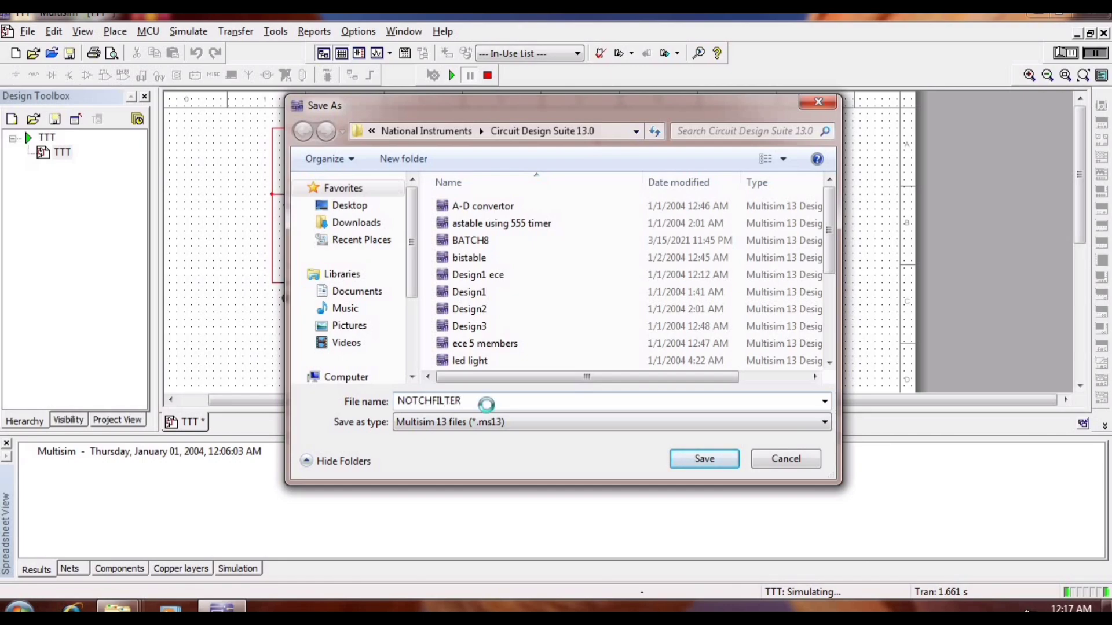
Step: Save the copy of the design as NOTCHFILTER
{"action": "key", "text": "Return"}
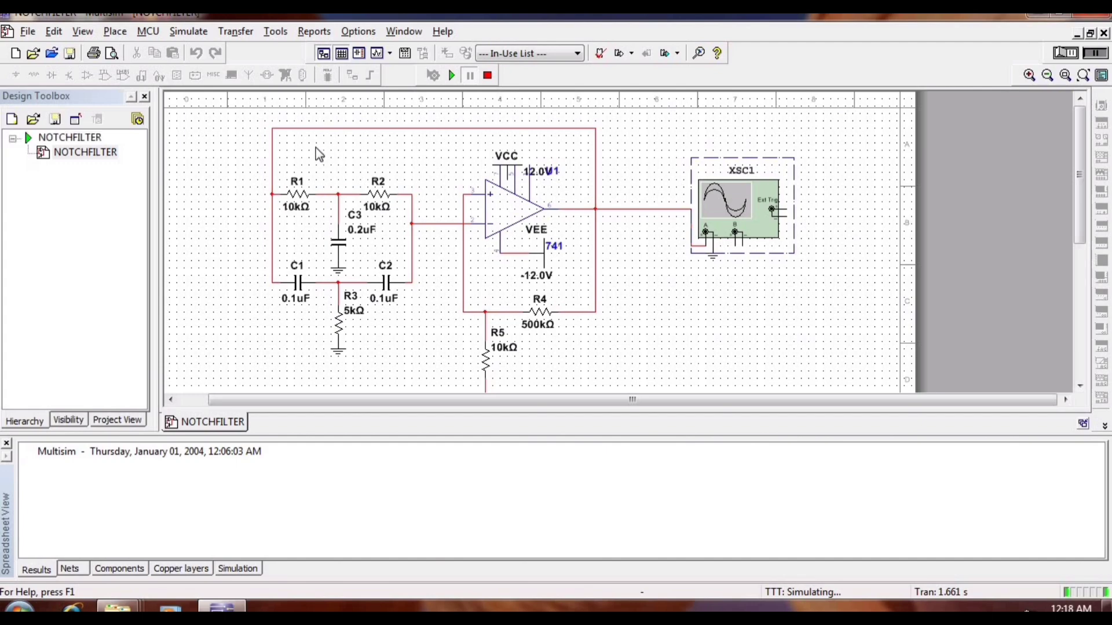
Step: Stop the simulation and delete the feedback wire between the op-amp output and the twin-T network's input
{"action": "left_click", "coordinate": [306, 131]}
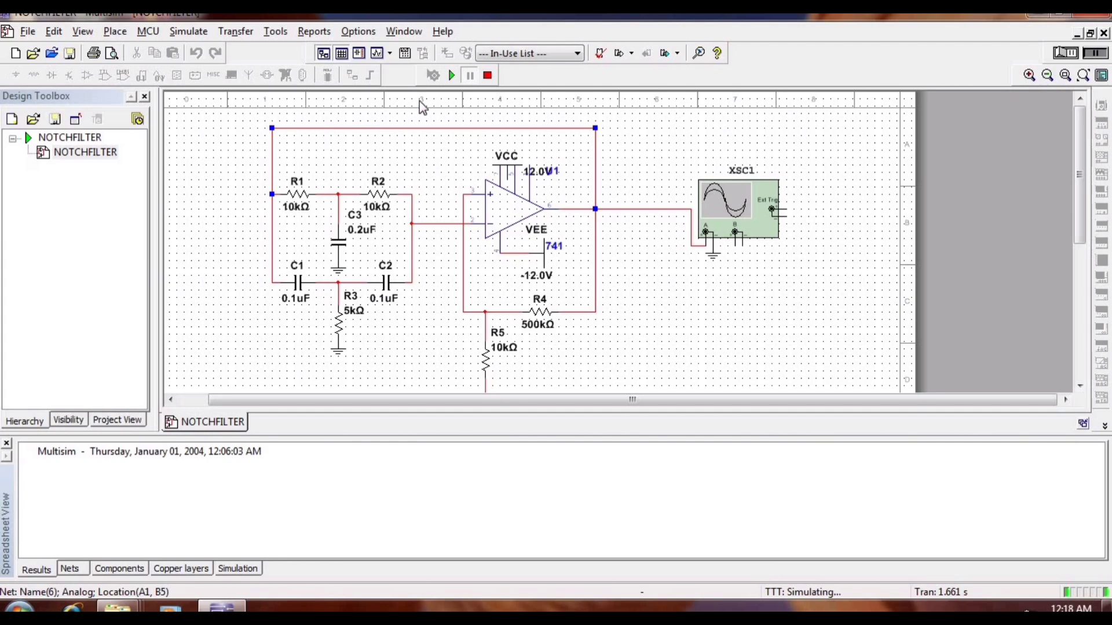
{"action": "left_click", "coordinate": [490, 75]}
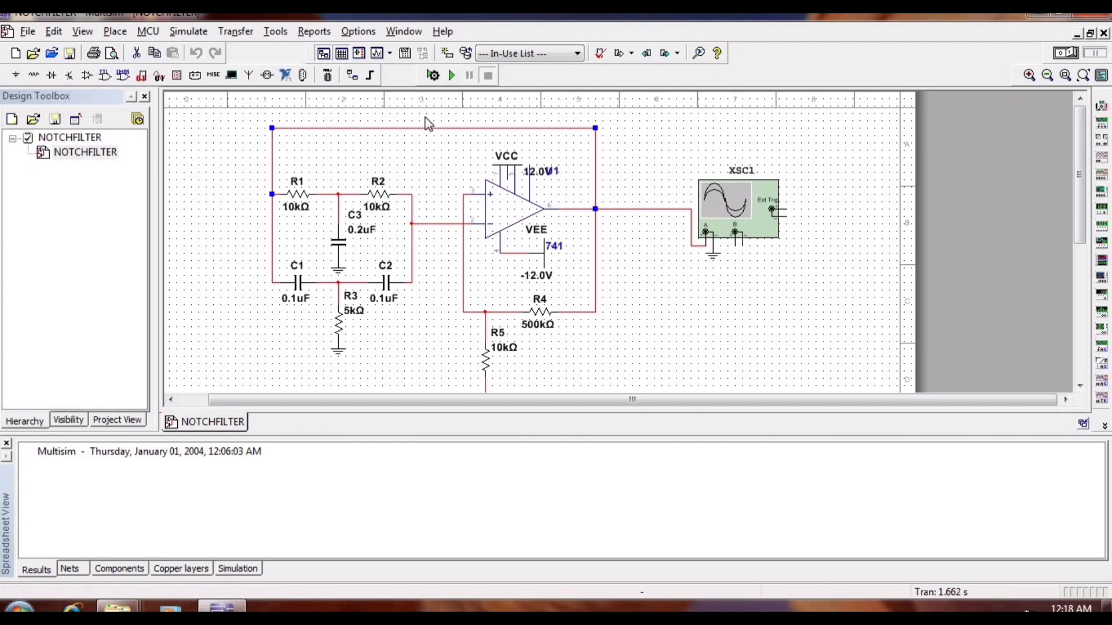
{"action": "key", "text": "Delete"}
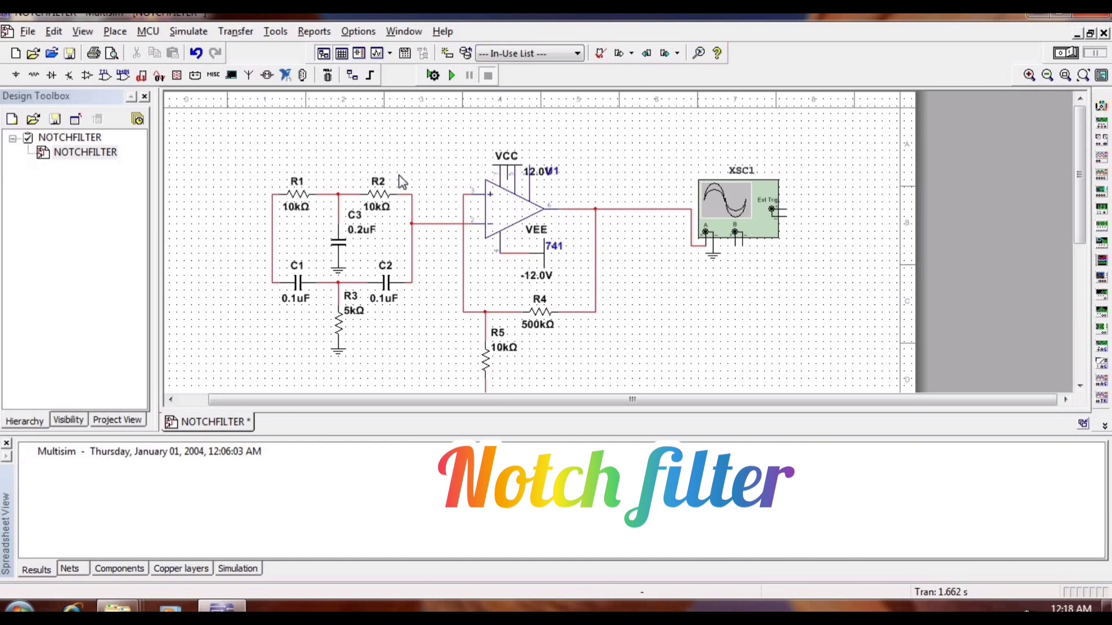
Step: Delete resistor R4 and the wire joining R5 to the op-amp's non-inverting input
{"action": "left_click", "coordinate": [523, 312]}
{"action": "left_click", "coordinate": [678, 371]}
{"action": "key", "text": "Escape"}
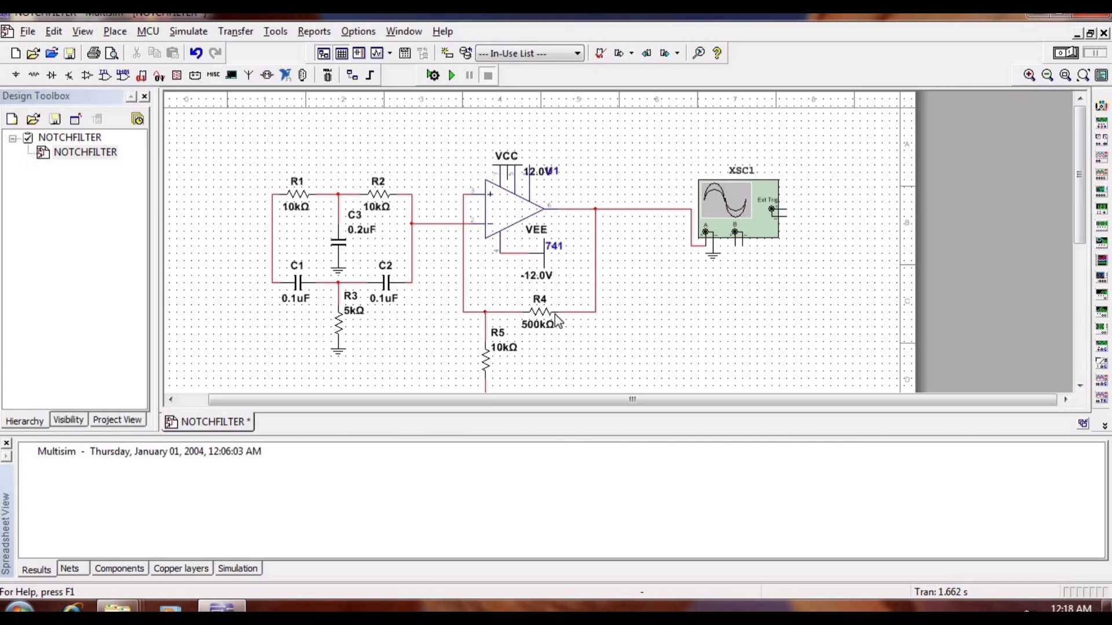
{"action": "left_click", "coordinate": [554, 313]}
{"action": "key", "text": "Delete"}
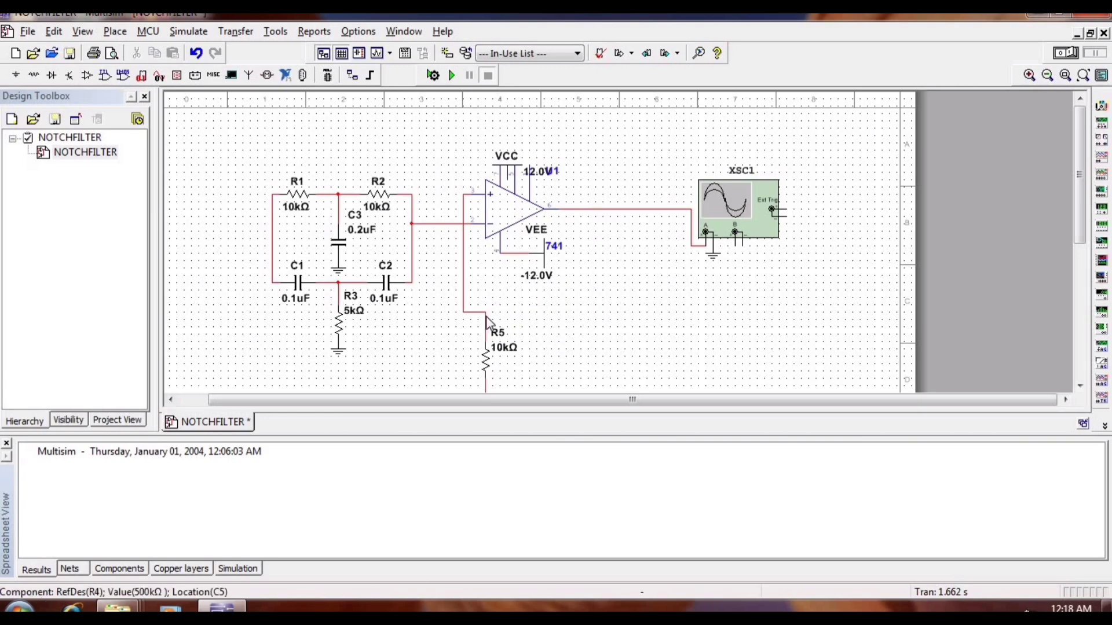
{"action": "left_click", "coordinate": [471, 312]}
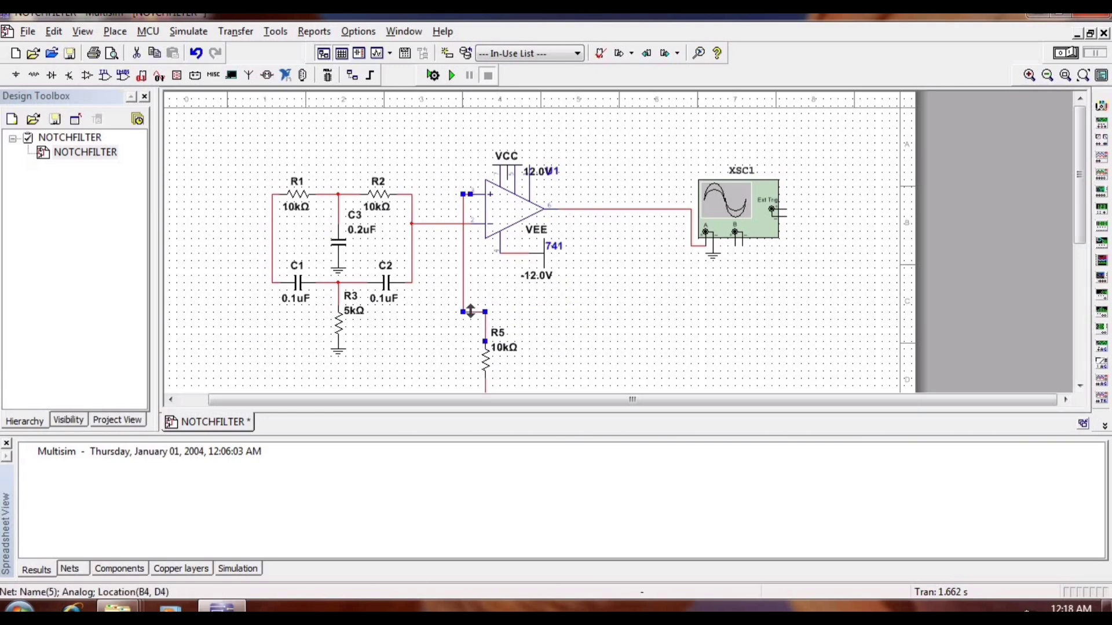
{"action": "key", "text": "Delete"}
Step: Detach the ground from R5 and connect it directly to the op-amp's non-inverting input
{"action": "scroll", "coordinate": [1072, 200], "scroll_direction": "down", "scroll_amount": 3}
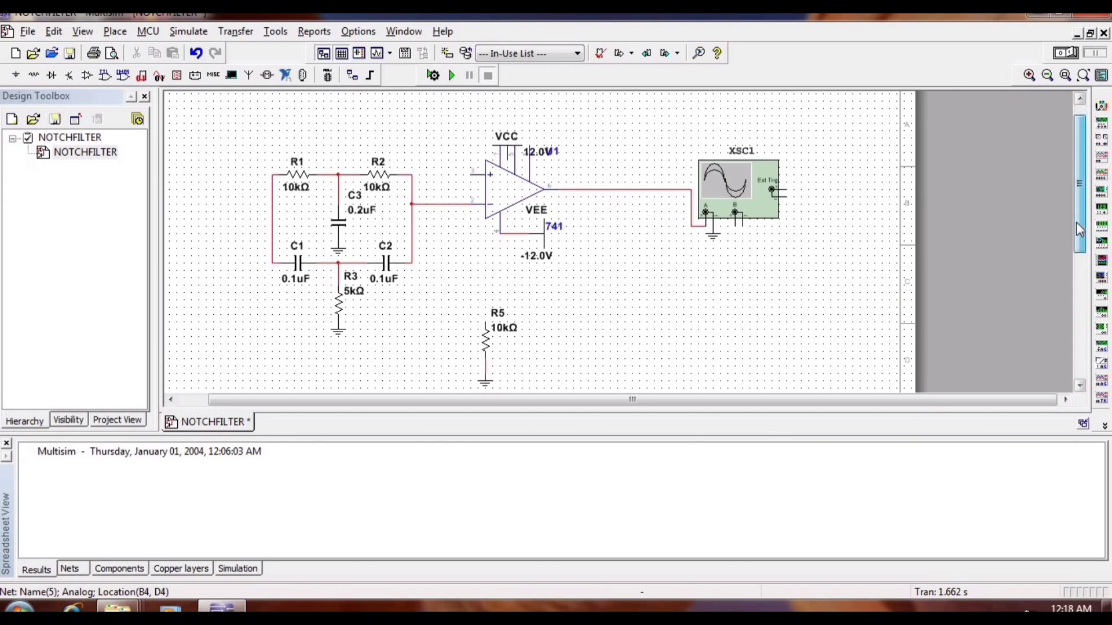
{"action": "left_click", "coordinate": [487, 337]}
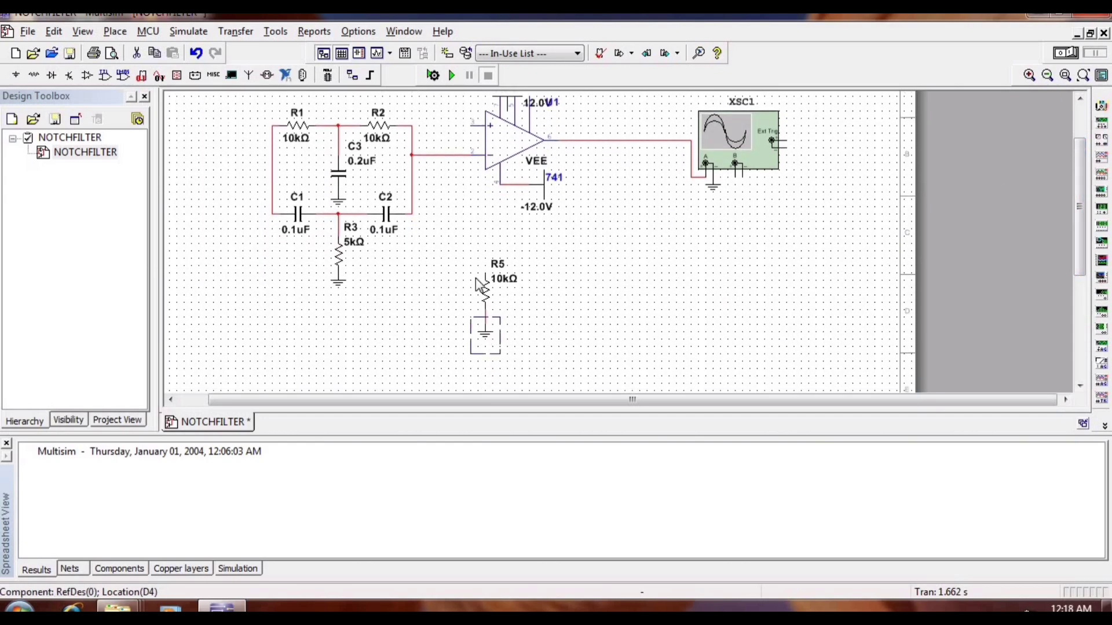
{"action": "left_click_drag", "start_coordinate": [490, 337], "coordinate": [460, 195]}
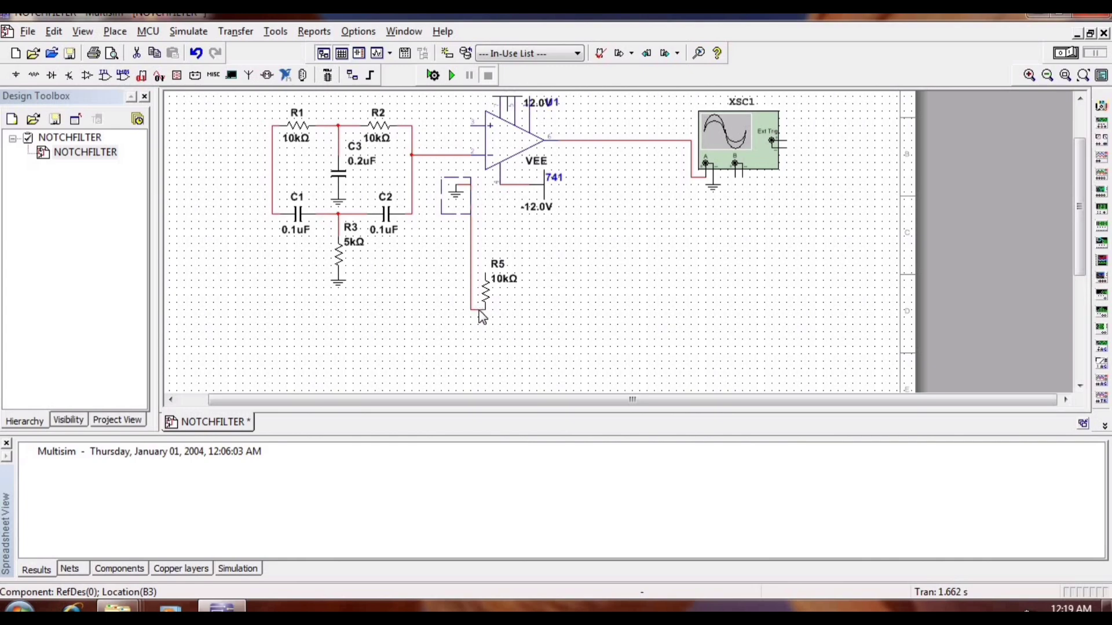
{"action": "left_click", "coordinate": [472, 311]}
{"action": "key", "text": "Delete"}
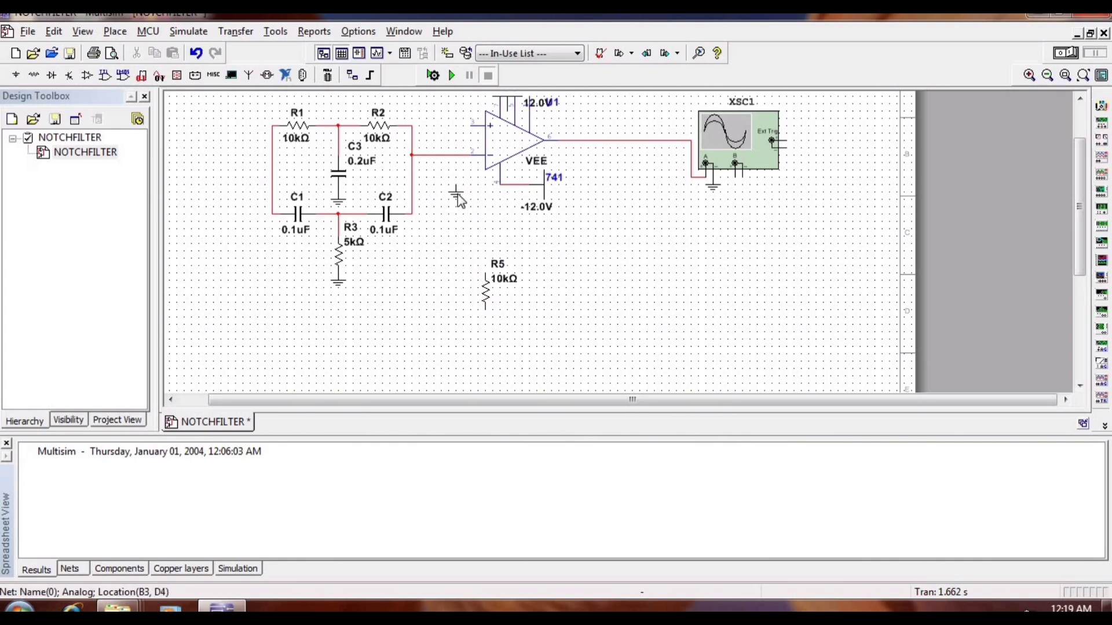
{"action": "left_click", "coordinate": [455, 186]}
{"action": "left_click_drag", "start_coordinate": [464, 136], "coordinate": [470, 143]}
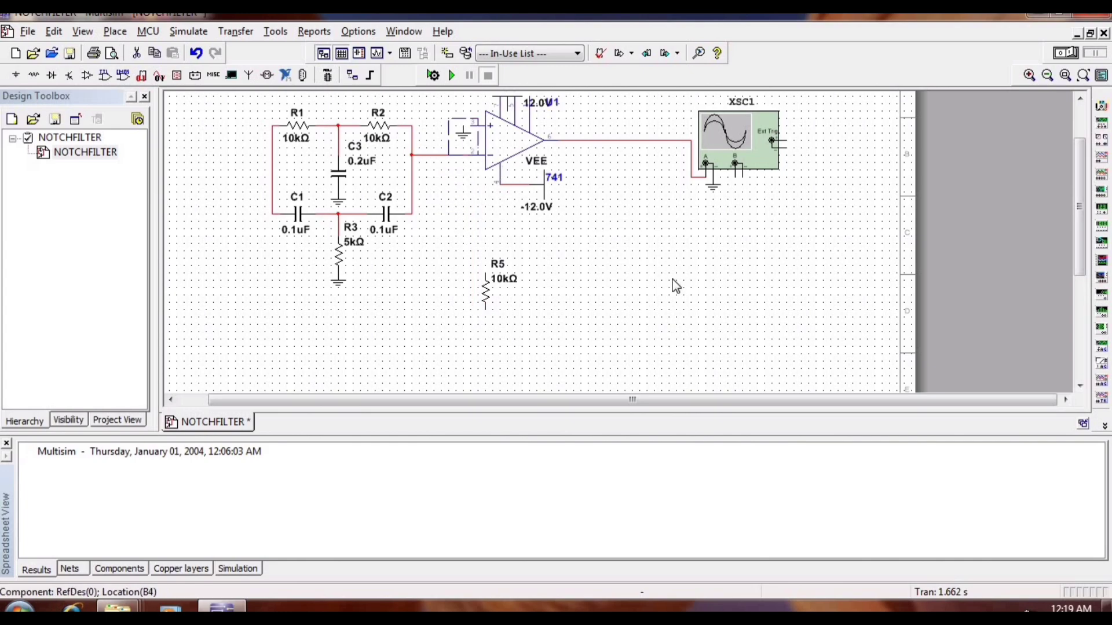
{"action": "left_click", "coordinate": [660, 275]}
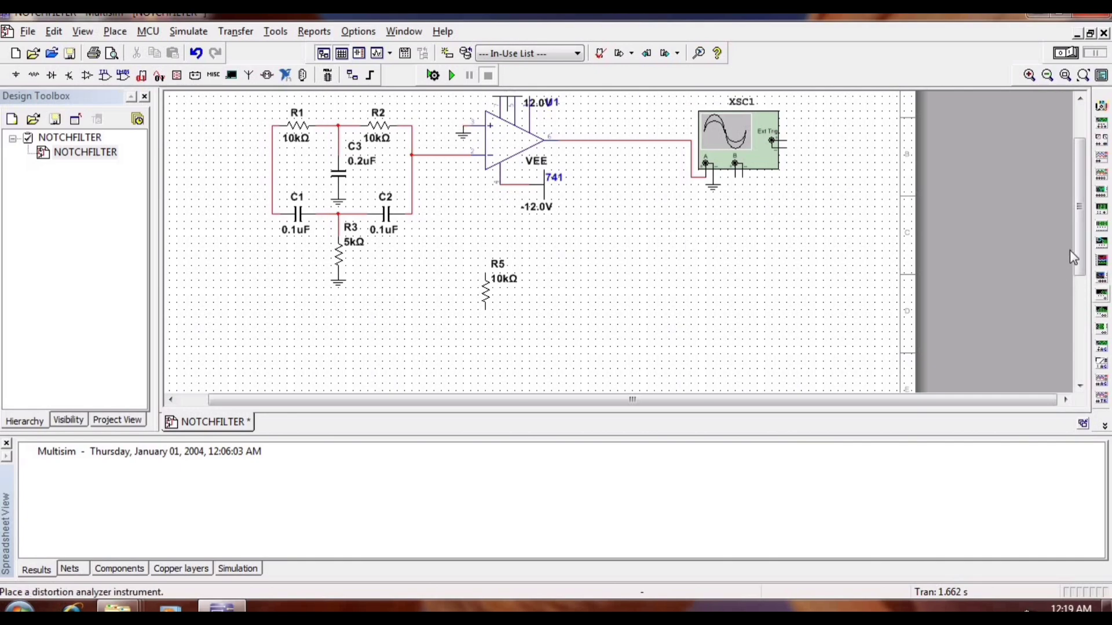
Step: Place an AC_VOLTAGE source beside the twin-T network's input and wire its positive terminal to the R1 and C1 input line
{"action": "left_click_drag", "start_coordinate": [1079, 256], "coordinate": [1080, 232]}
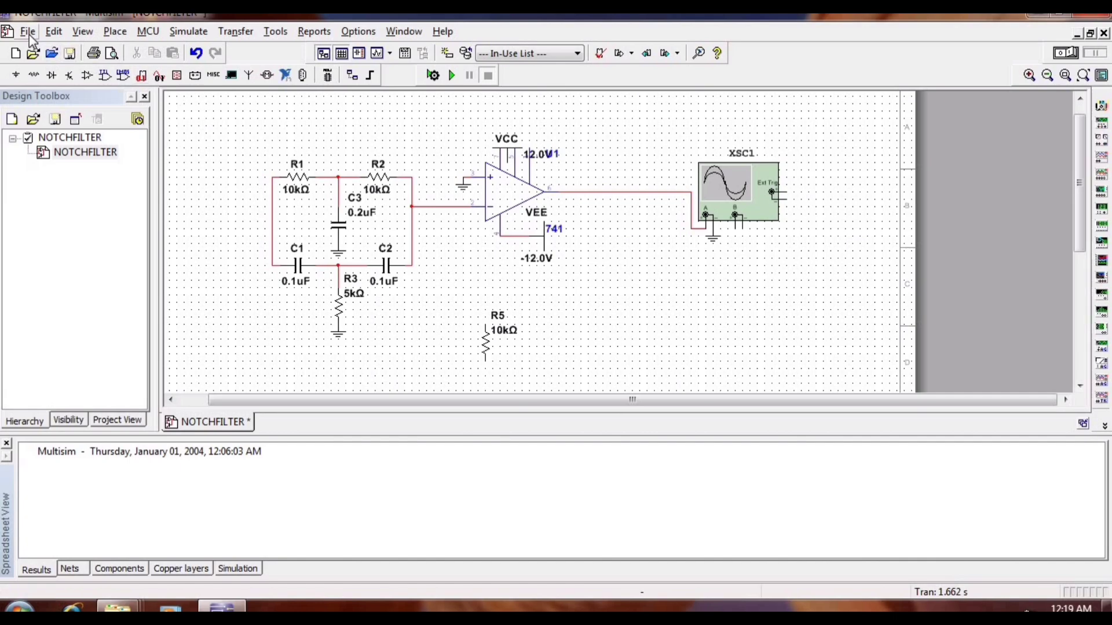
{"action": "left_click", "coordinate": [114, 31]}
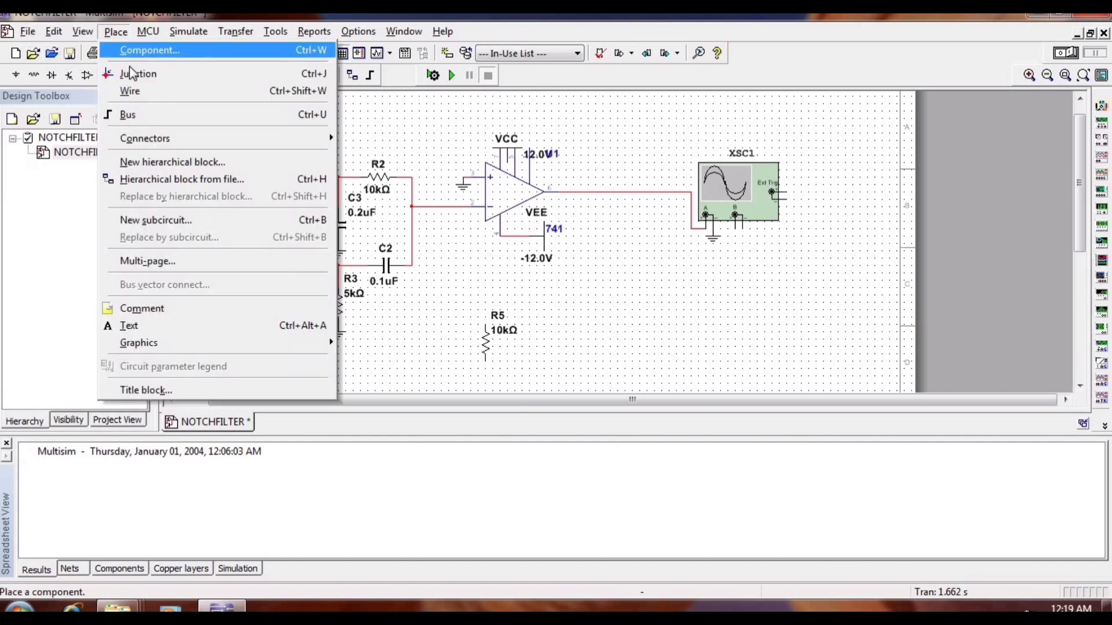
{"action": "left_click", "coordinate": [134, 51]}
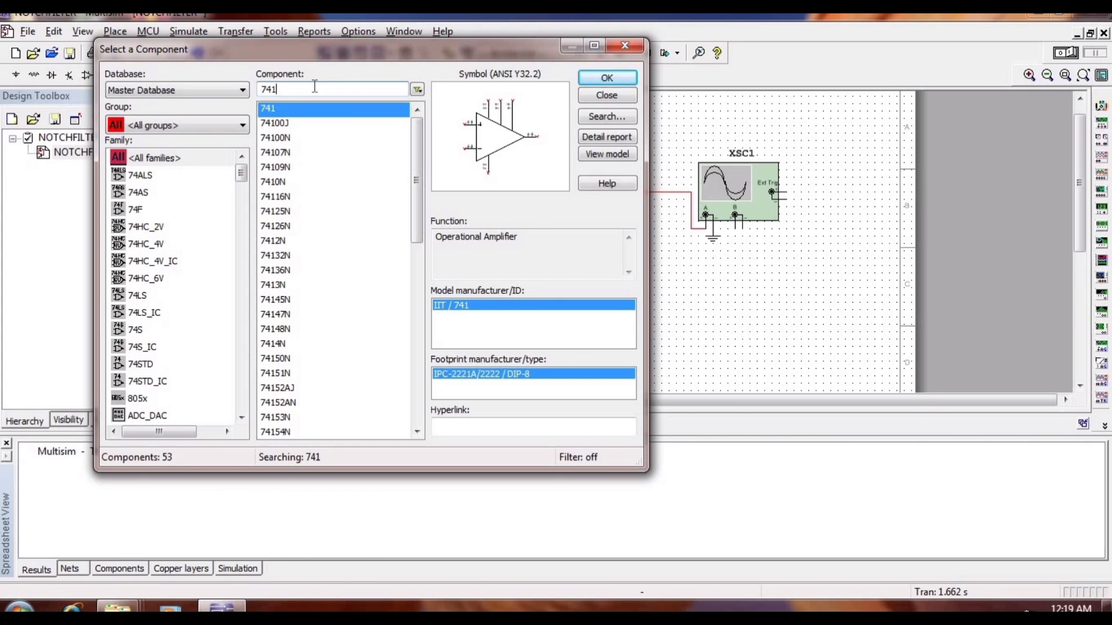
{"action": "key", "text": "BackSpace"}
{"action": "key", "text": "BackSpace"}
{"action": "key", "text": "BackSpace"}
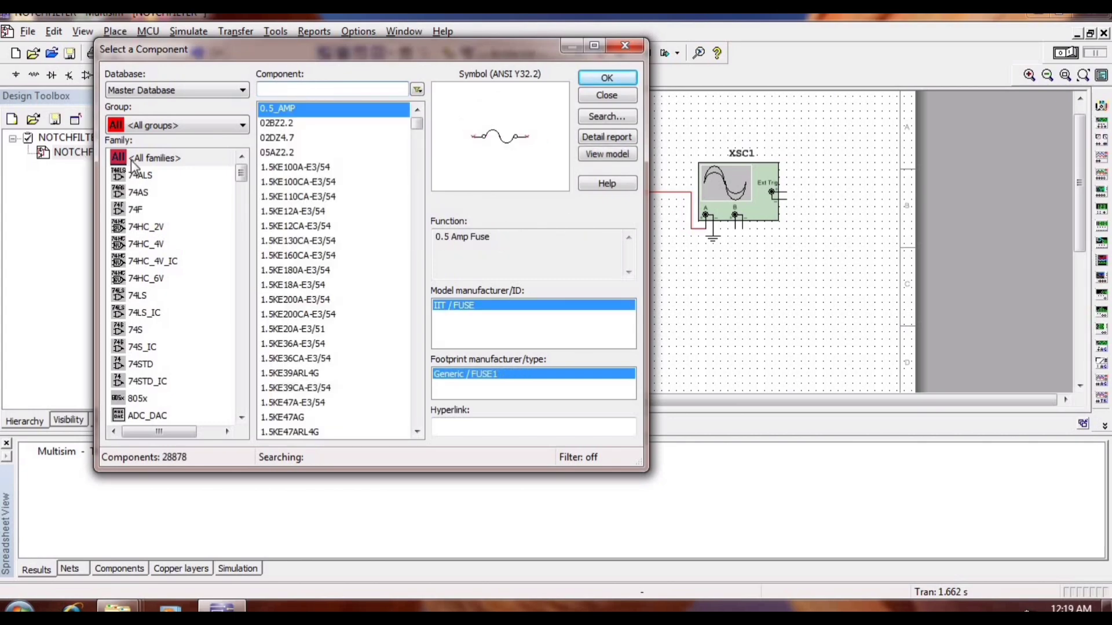
{"action": "left_click", "coordinate": [143, 158]}
{"action": "left_click", "coordinate": [358, 85]}
{"action": "key", "text": "BackSpace"}
{"action": "key", "text": "BackSpace"}
{"action": "key", "text": "BackSpace"}
{"action": "key", "text": "BackSpace"}
{"action": "key", "text": "BackSpace"}
{"action": "key", "text": "BackSpace"}
{"action": "key", "text": "BackSpace"}
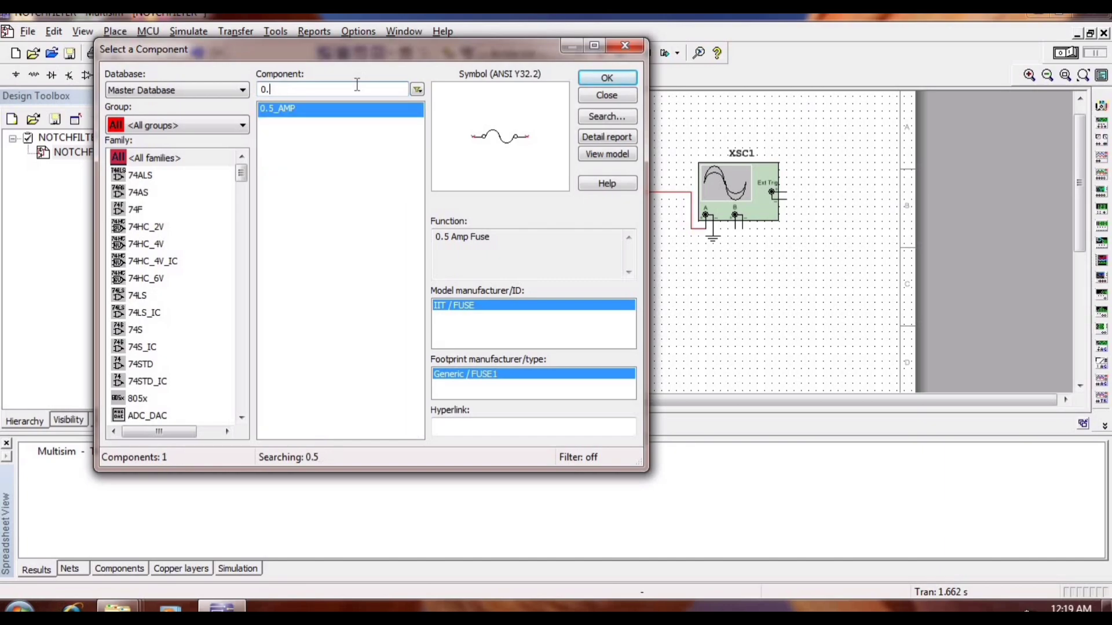
{"action": "type", "text": "AC"}
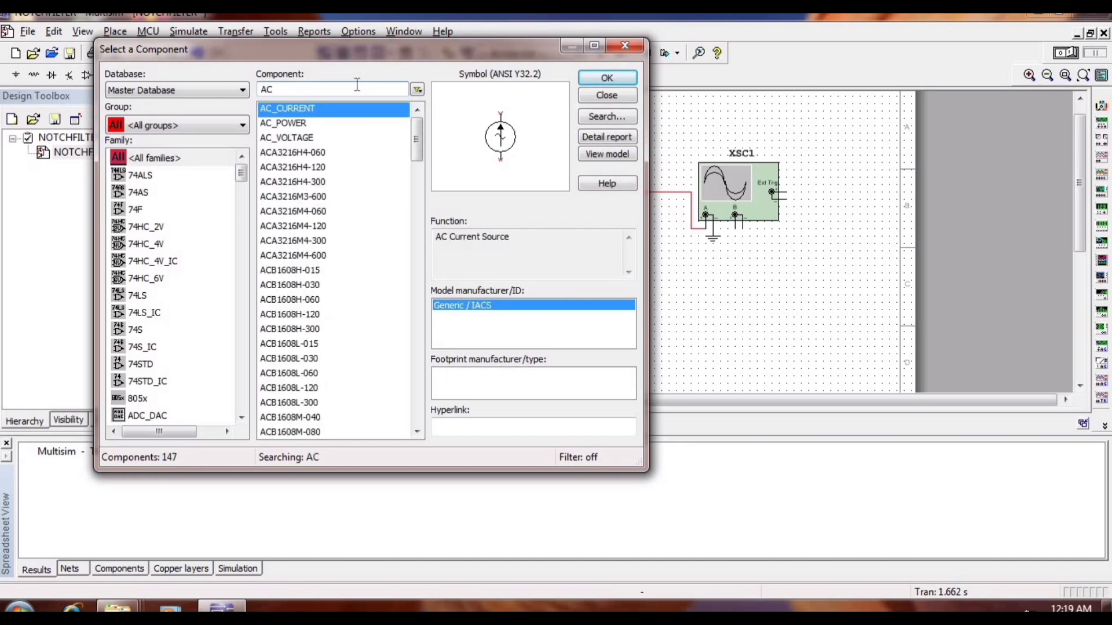
{"action": "left_click", "coordinate": [300, 139]}
{"action": "left_click", "coordinate": [605, 78]}
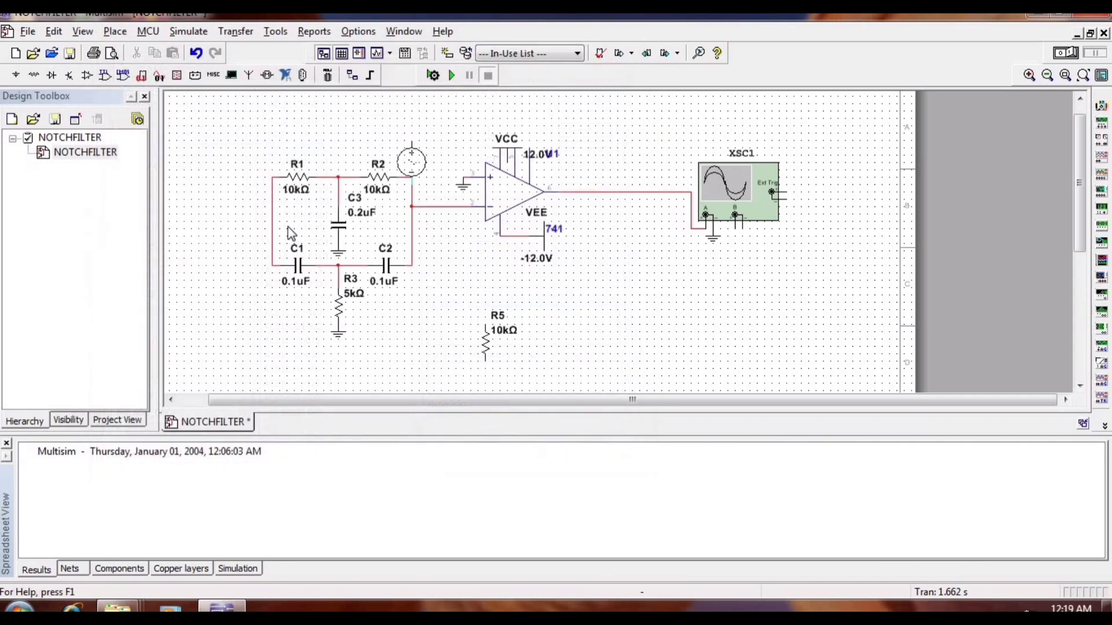
{"action": "left_click", "coordinate": [237, 256]}
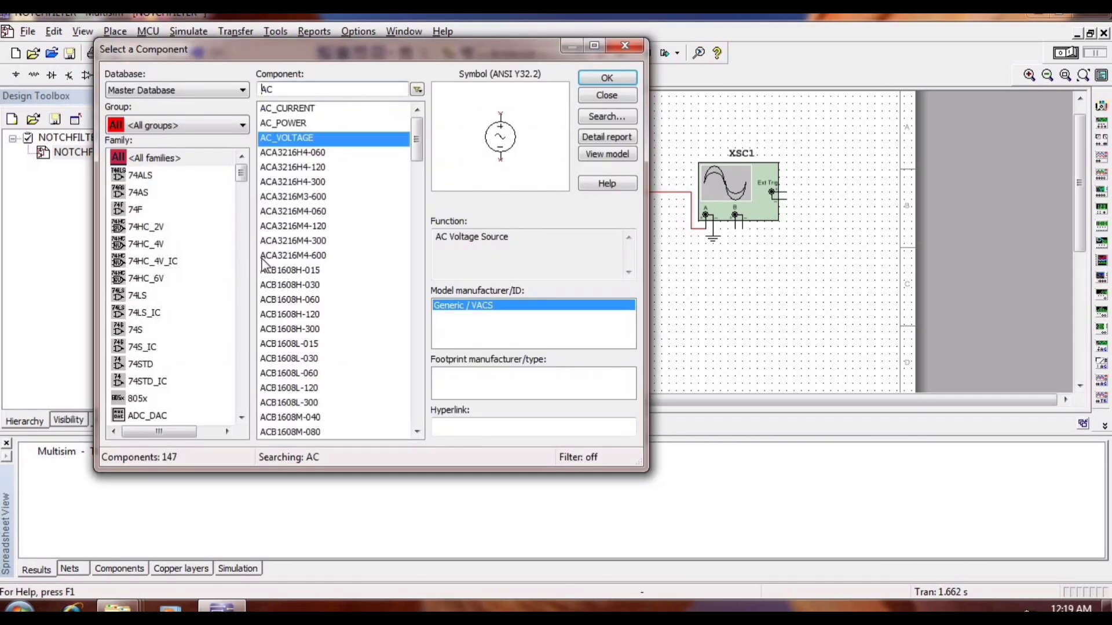
{"action": "left_click", "coordinate": [624, 45]}
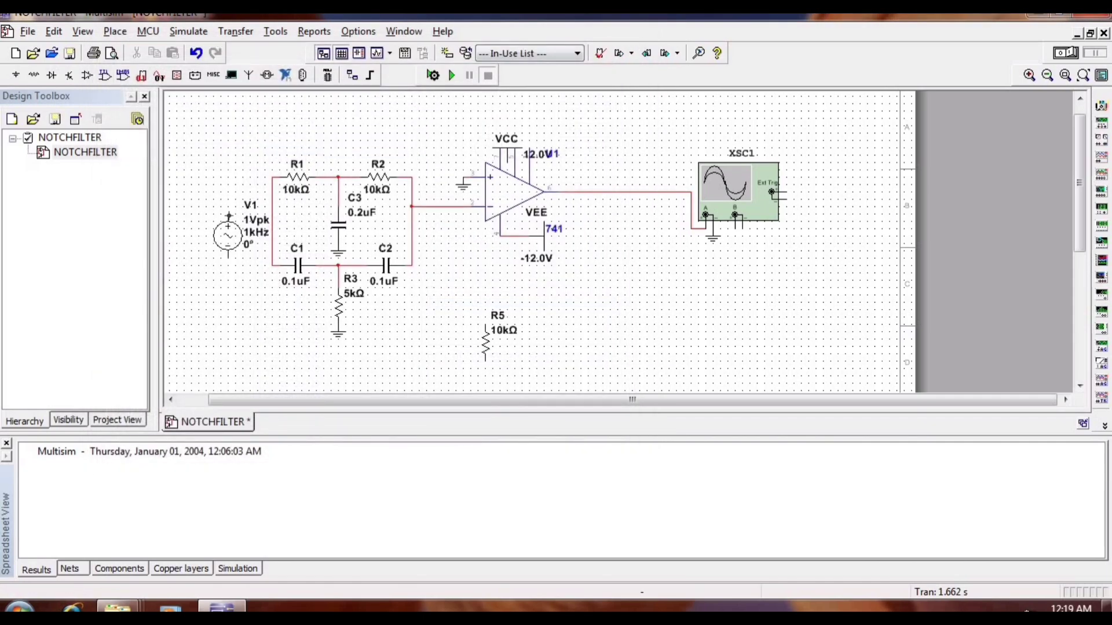
{"action": "left_click", "coordinate": [229, 216]}
{"action": "left_click", "coordinate": [273, 214]}
Step: Rotate resistor R5 90° counter clockwise and move it directly below the op-amp
{"action": "left_click", "coordinate": [508, 347]}
{"action": "right_click", "coordinate": [505, 349]}
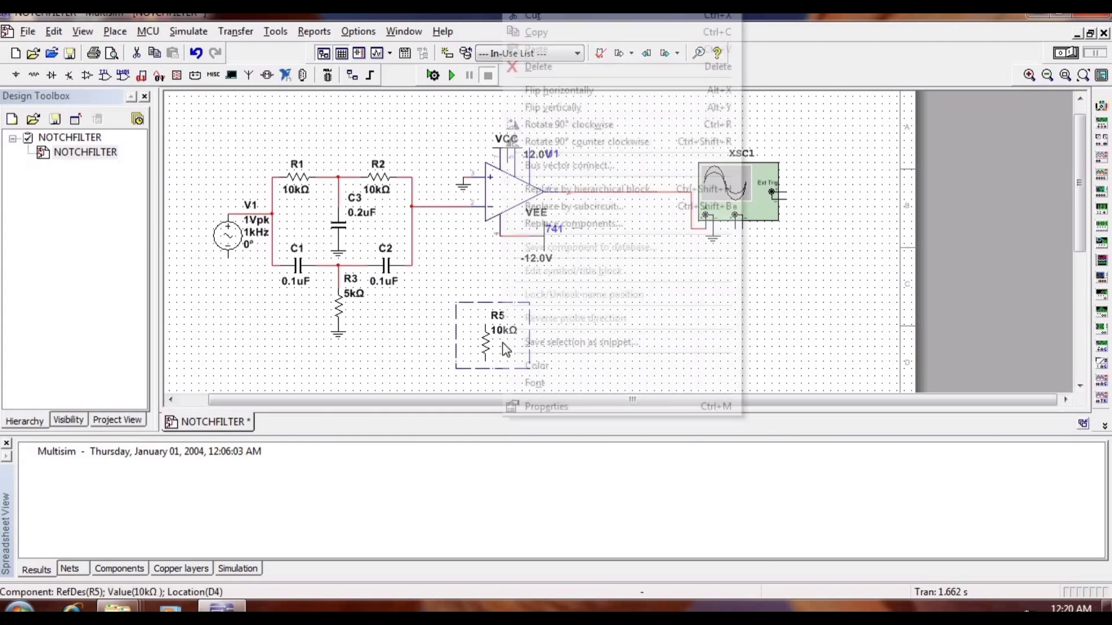
{"action": "left_click", "coordinate": [591, 142]}
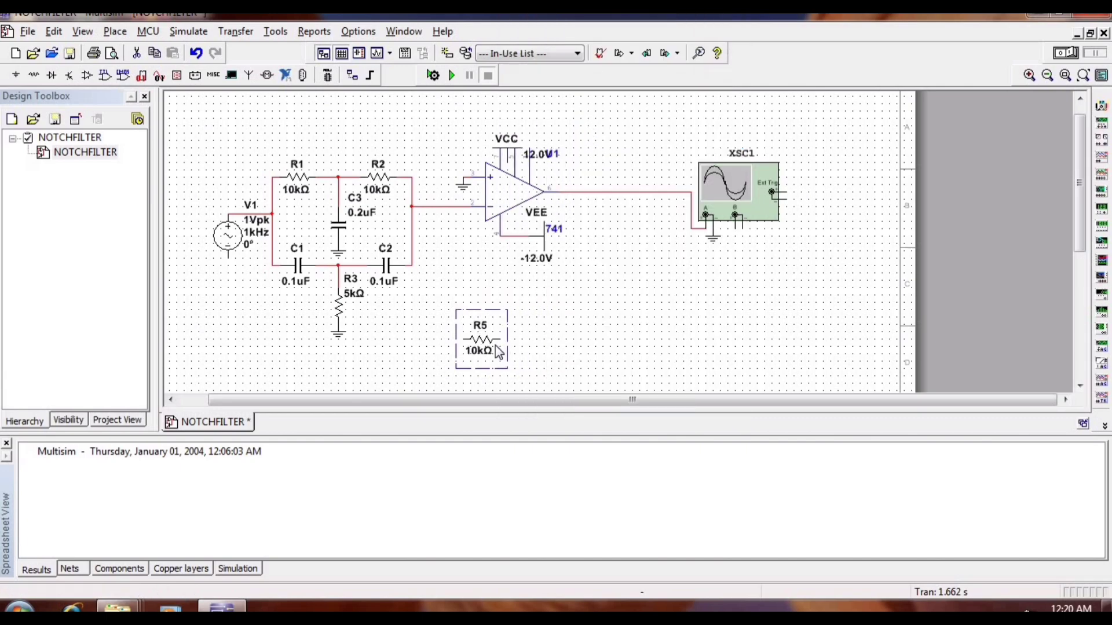
{"action": "left_click_drag", "start_coordinate": [497, 352], "coordinate": [519, 300]}
{"action": "left_click", "coordinate": [591, 296]}
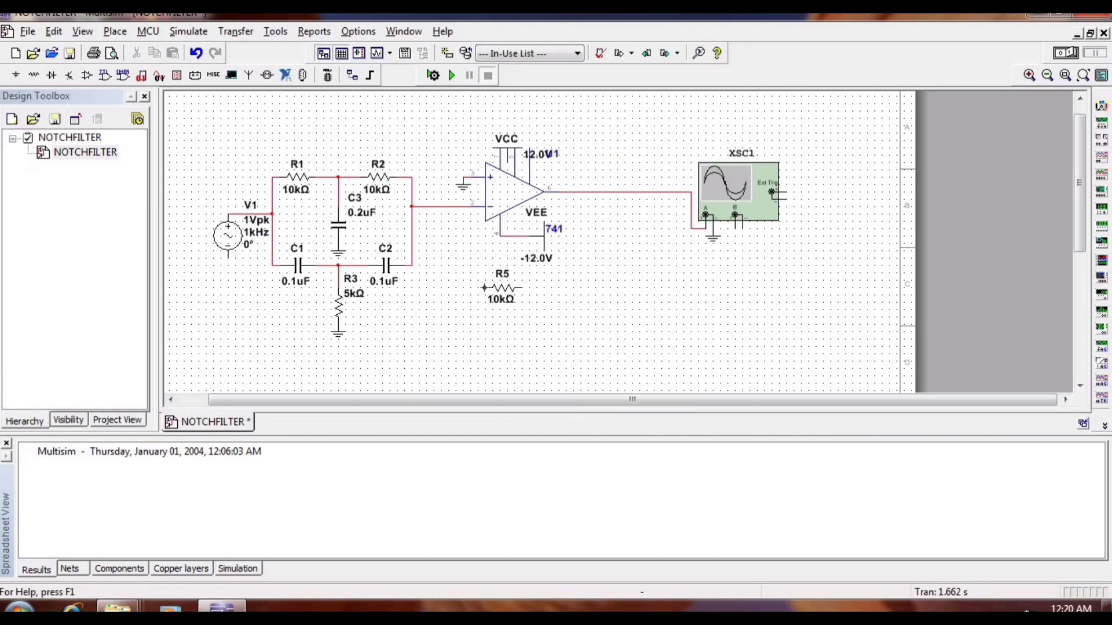
Step: Wire R5 as the feedback resistor between the op-amp's inverting input and its output
{"action": "left_click", "coordinate": [462, 285]}
{"action": "left_click", "coordinate": [469, 208]}
{"action": "left_click", "coordinate": [542, 291]}
{"action": "left_click", "coordinate": [583, 190]}
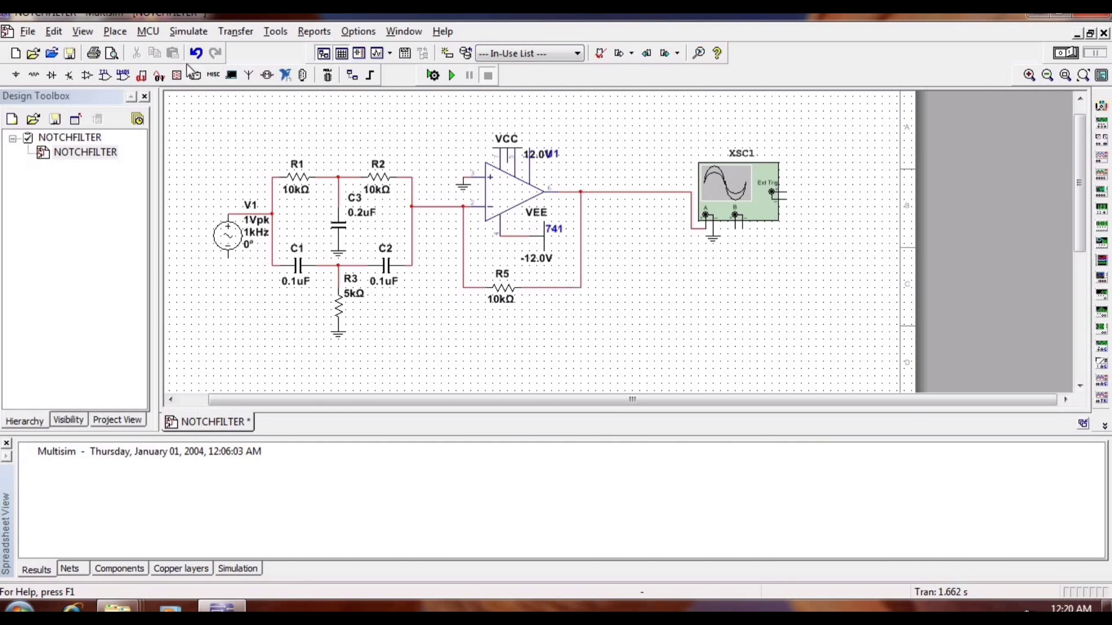
Step: Place a GROUND symbol beneath the AC source and connect it to the source's negative terminal
{"action": "left_click", "coordinate": [116, 33]}
{"action": "left_click", "coordinate": [125, 51]}
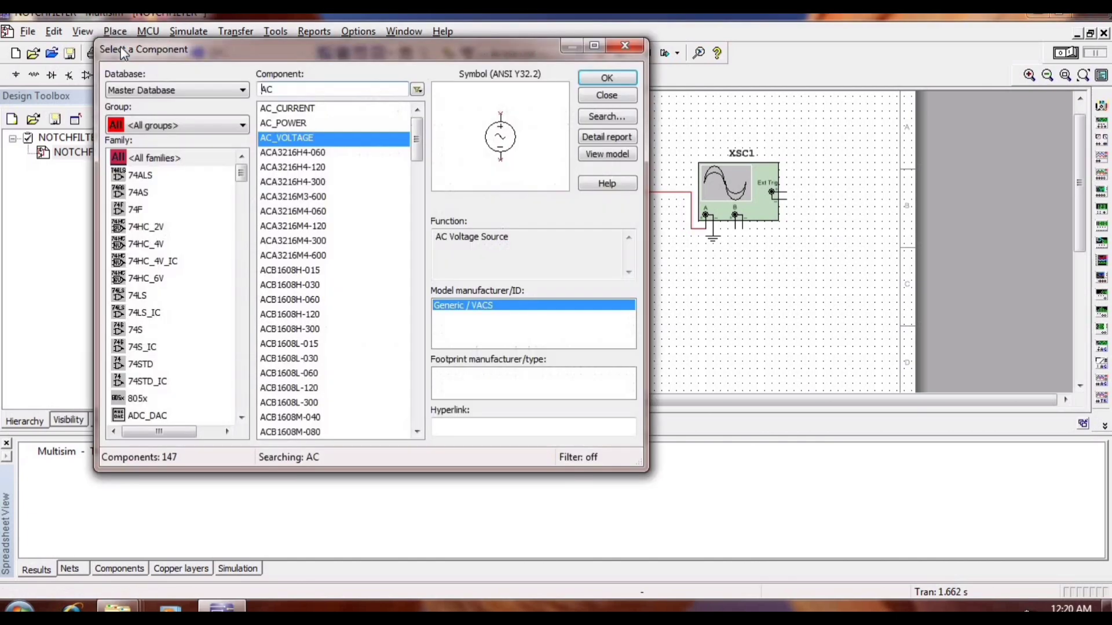
{"action": "key", "text": "BackSpace"}
{"action": "key", "text": "BackSpace"}
{"action": "type", "text": "GR"}
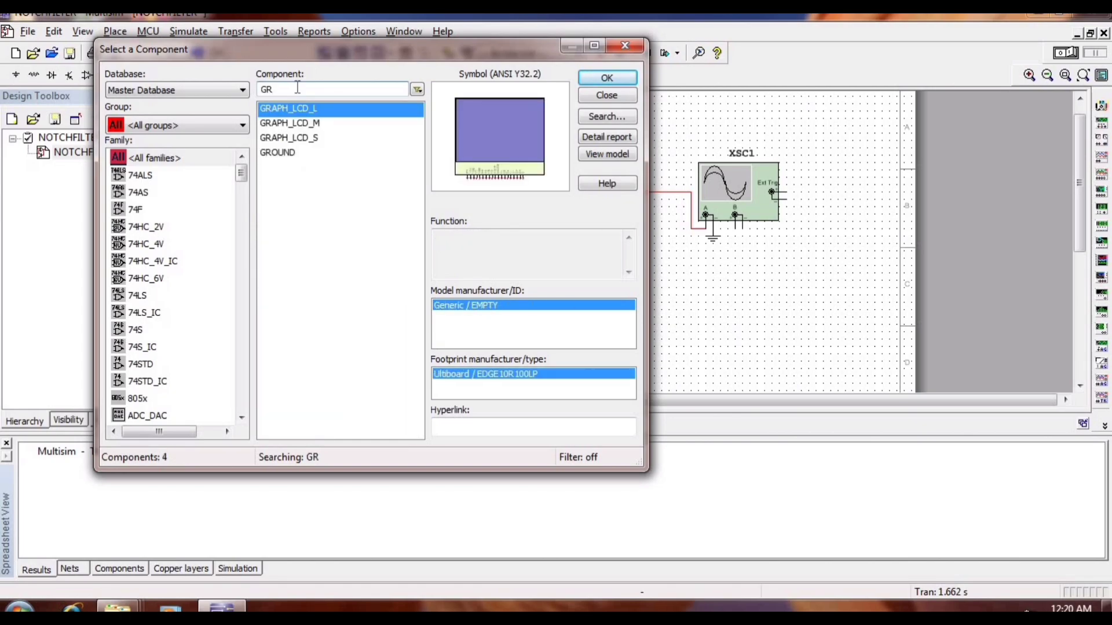
{"action": "double_click", "coordinate": [303, 151]}
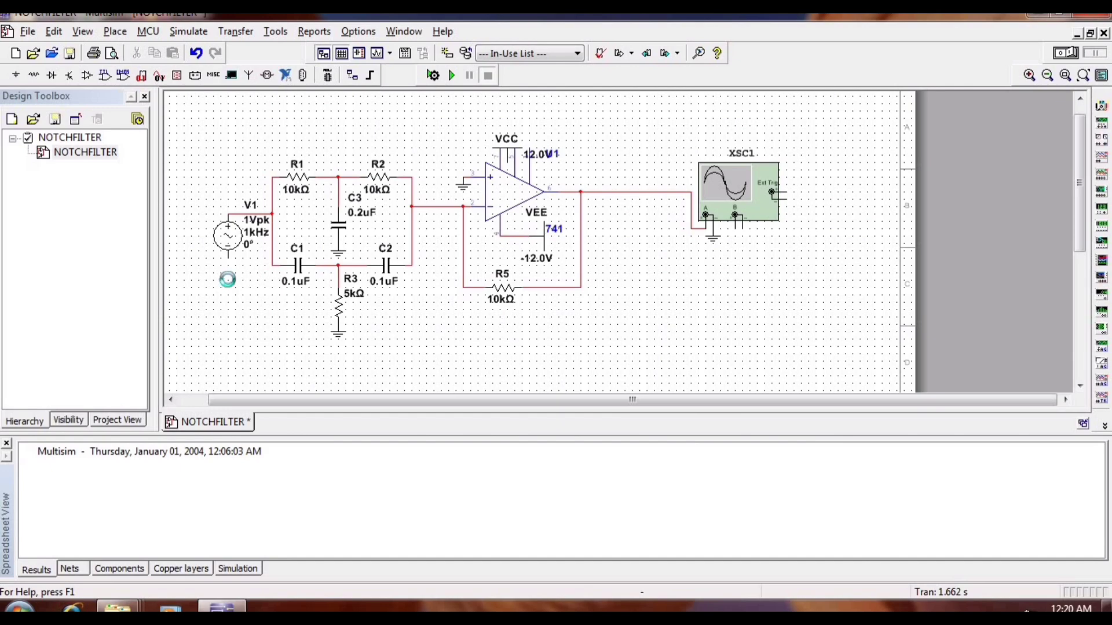
{"action": "left_click", "coordinate": [227, 279]}
{"action": "left_click", "coordinate": [619, 51]}
{"action": "left_click", "coordinate": [230, 281]}
Step: Review the value settings of AC source V1
{"action": "double_click", "coordinate": [234, 238]}
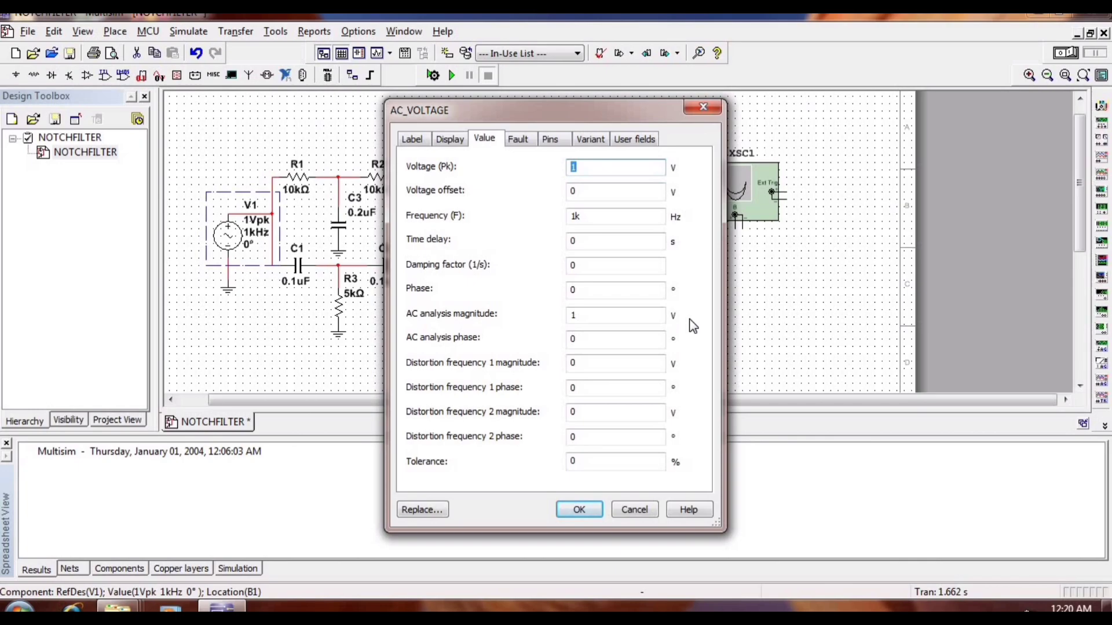
{"action": "left_click", "coordinate": [703, 107]}
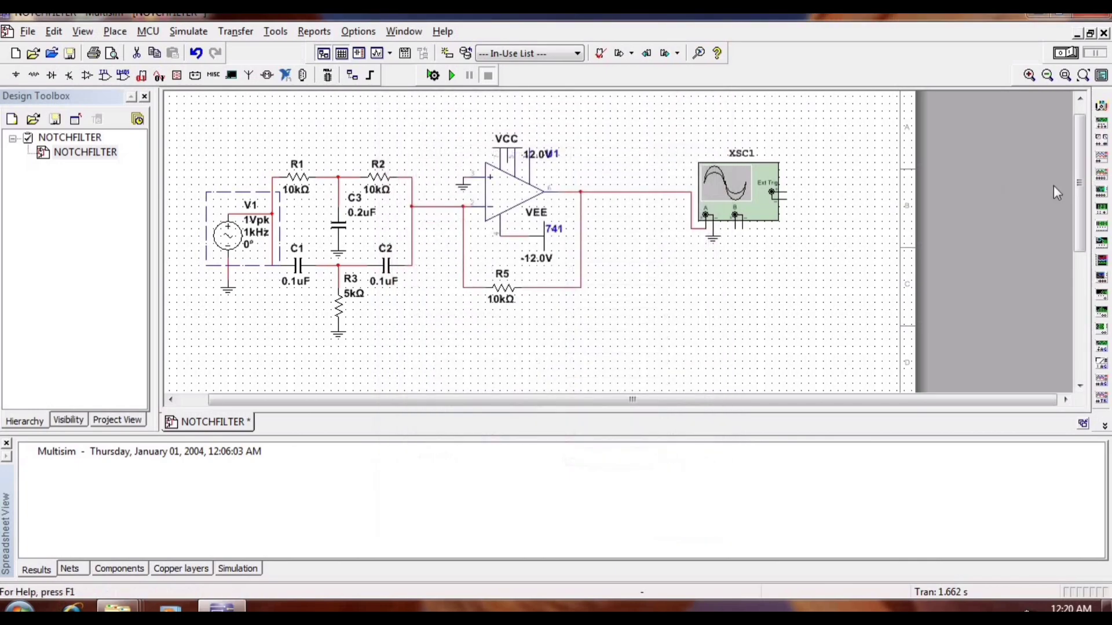
Step: Place a Bode plotter below the oscilloscope and wire its positive IN terminal to the AC source's positive line
{"action": "left_click", "coordinate": [1101, 191]}
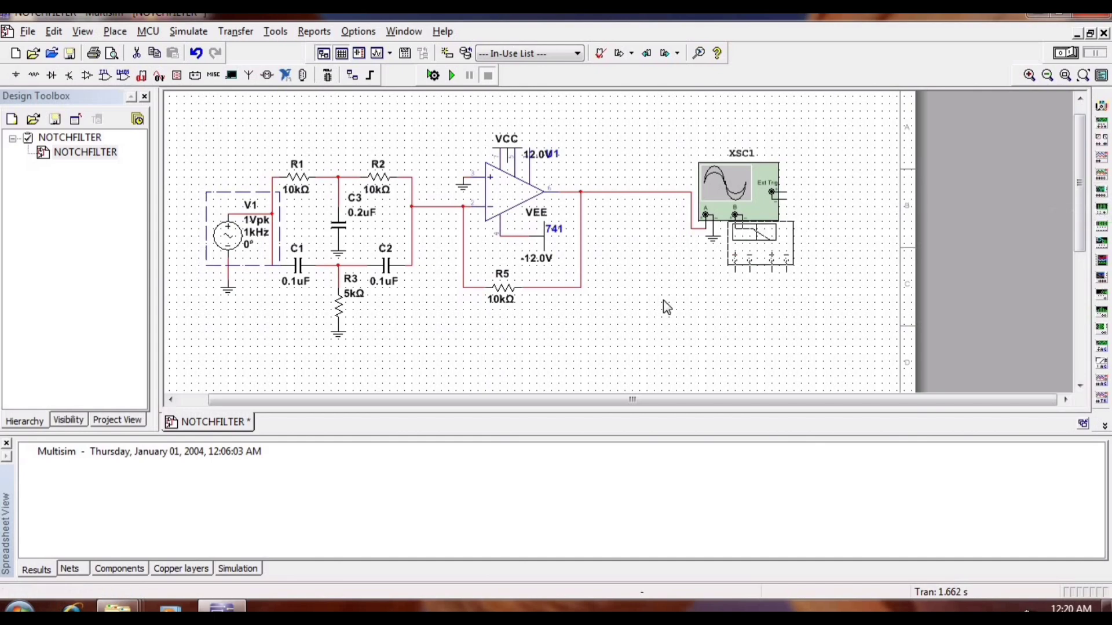
{"action": "key", "text": "Escape"}
{"action": "left_click", "coordinate": [653, 319]}
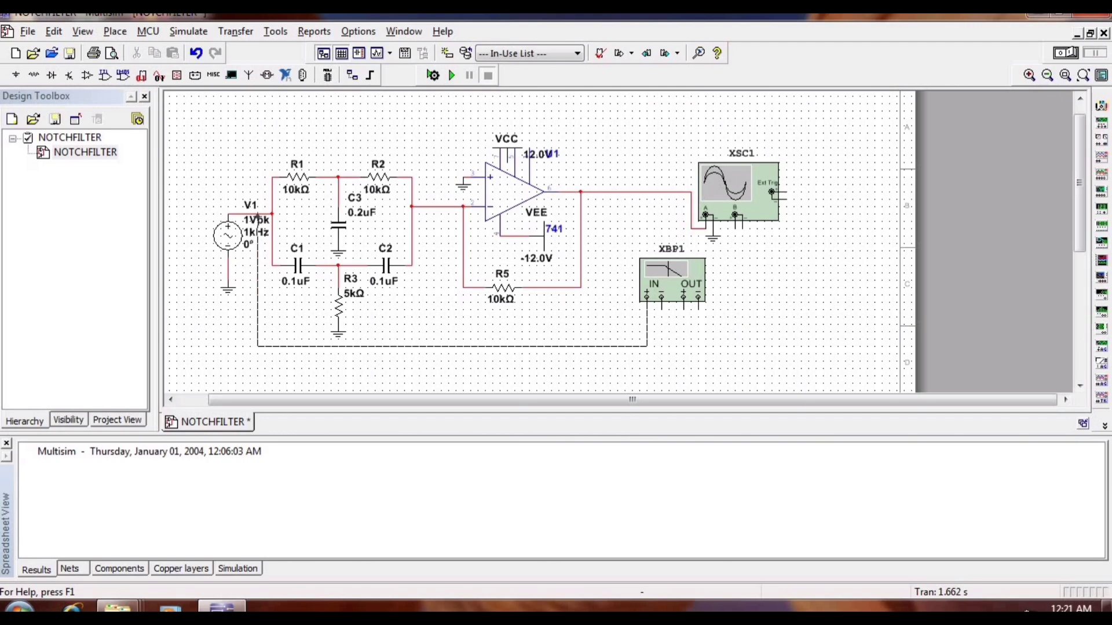
{"action": "left_click", "coordinate": [258, 215]}
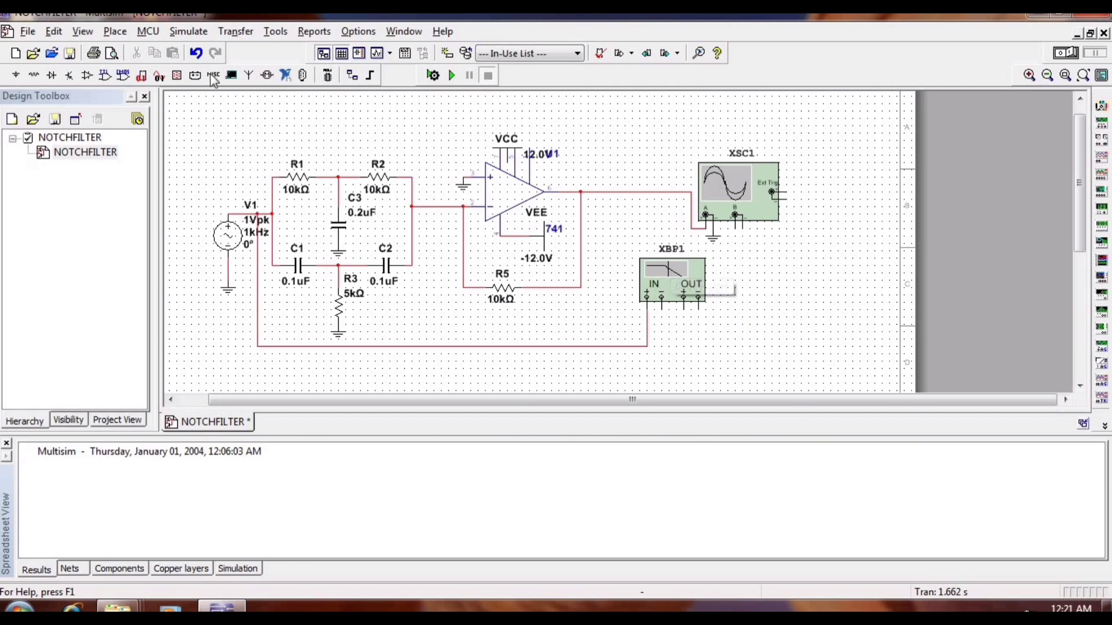
Step: Place GROUND symbols on the Bode plotter's negative IN and OUT terminals and on the oscilloscope's channel B negative terminal
{"action": "left_click", "coordinate": [129, 30]}
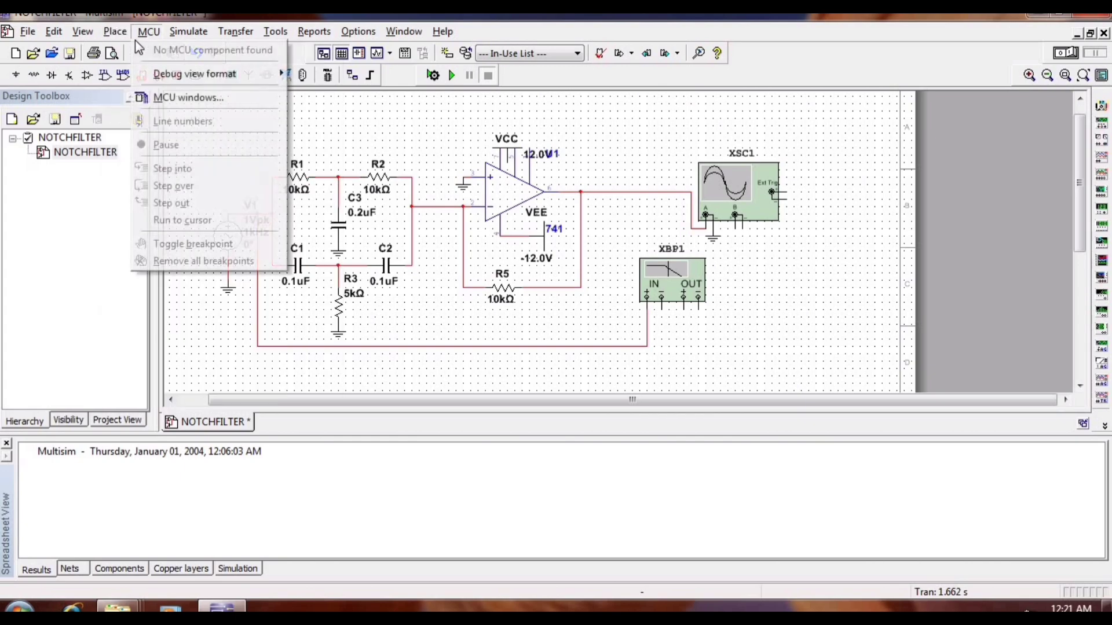
{"action": "left_click", "coordinate": [132, 53]}
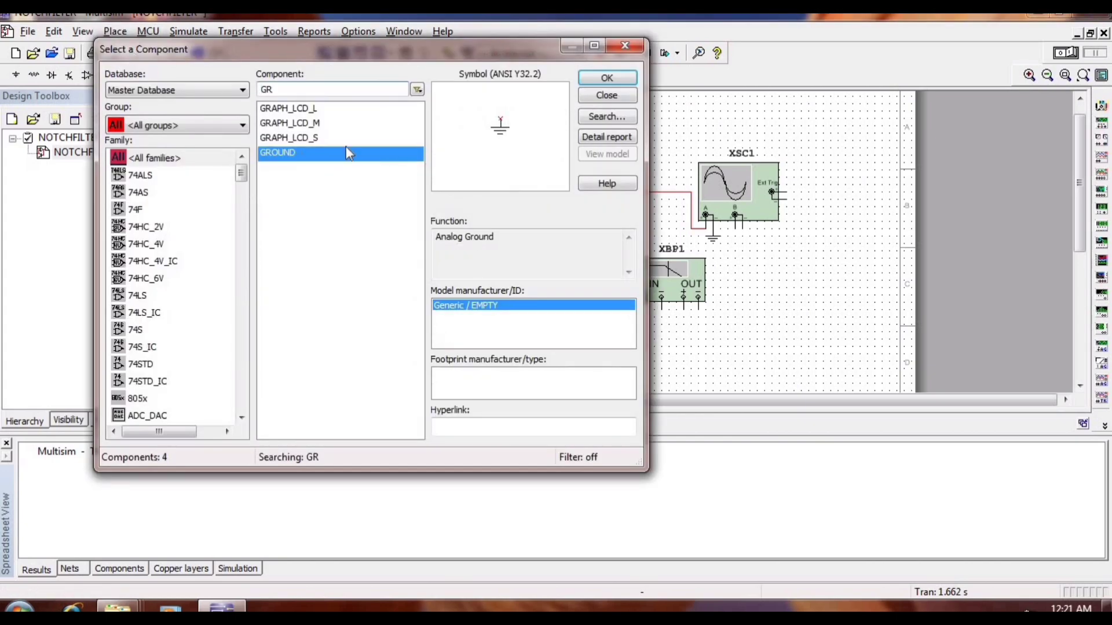
{"action": "key", "text": "Return"}
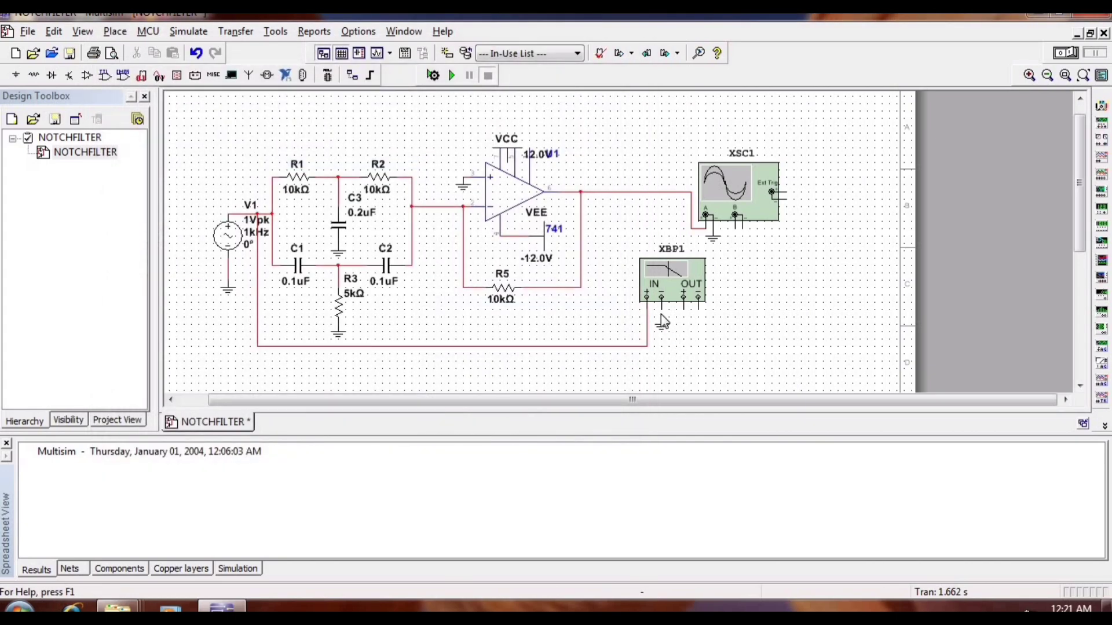
{"action": "left_click", "coordinate": [661, 312]}
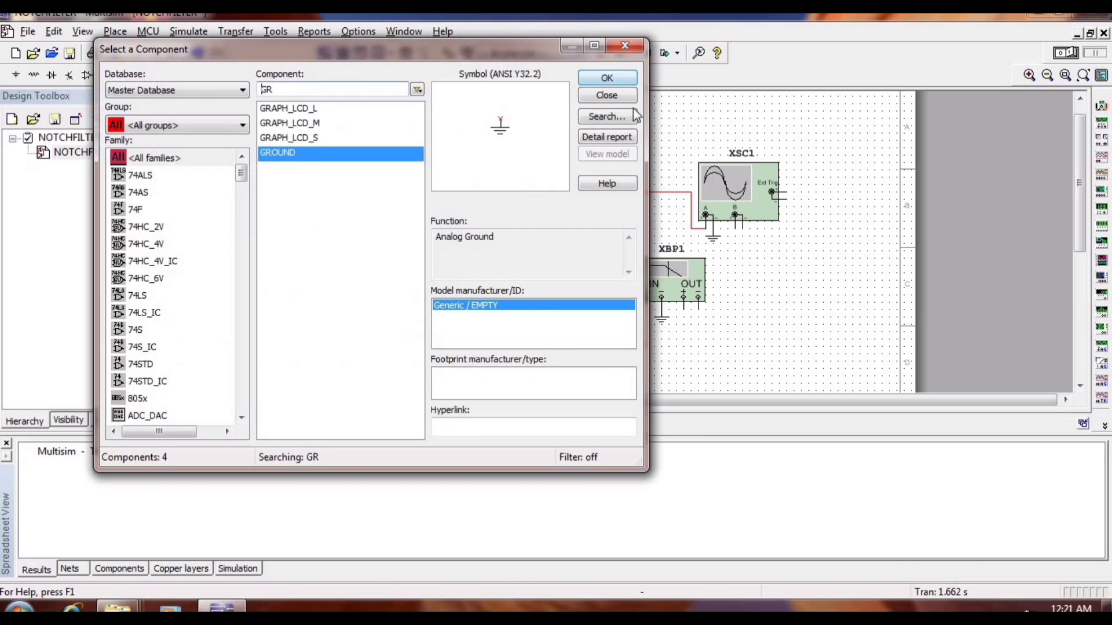
{"action": "left_click", "coordinate": [607, 78]}
{"action": "left_click", "coordinate": [695, 308]}
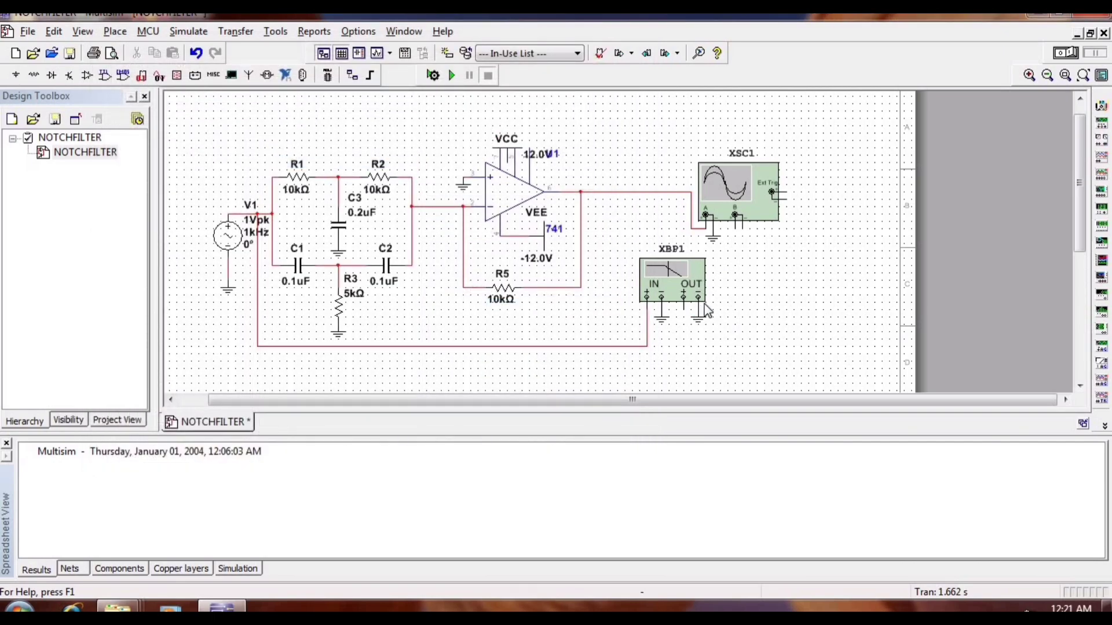
{"action": "key", "text": "Return"}
{"action": "left_click", "coordinate": [741, 229]}
{"action": "left_click", "coordinate": [616, 51]}
Step: Wire the Bode plotter's positive OUT terminal to the op-amp output and oscilloscope channel B's positive terminal to the AC source's positive line
{"action": "left_click", "coordinate": [603, 191]}
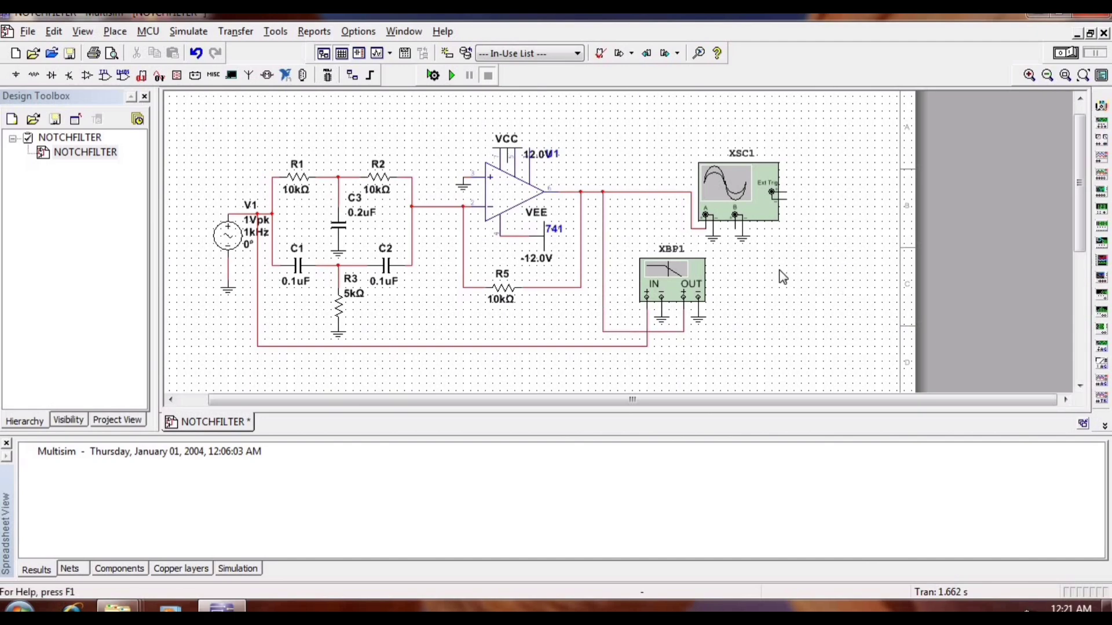
{"action": "left_click", "coordinate": [729, 244]}
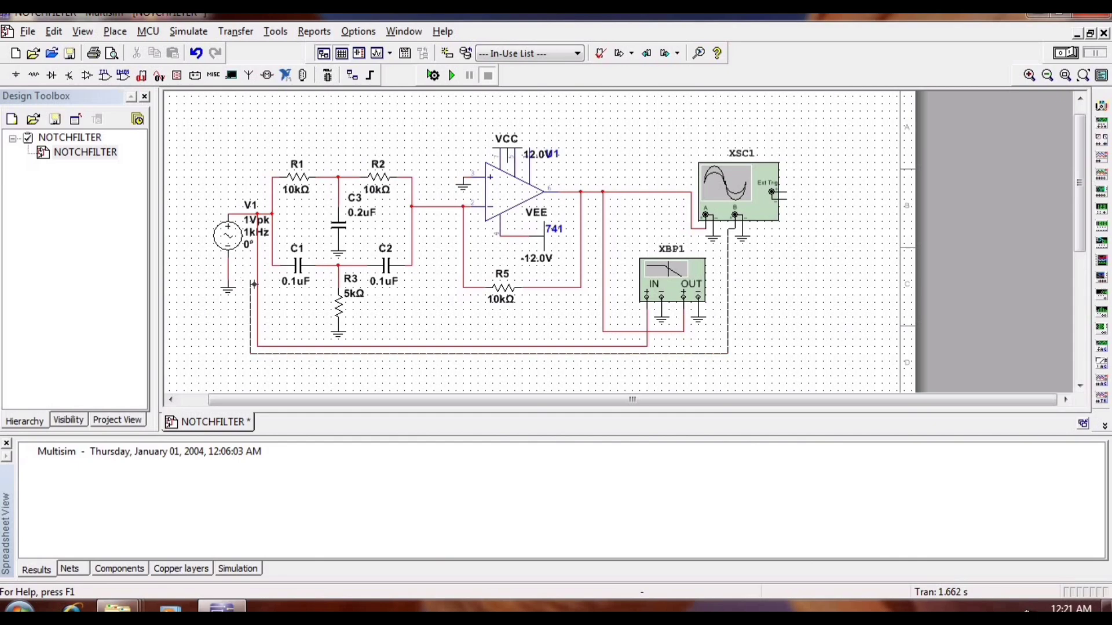
{"action": "left_click", "coordinate": [257, 286]}
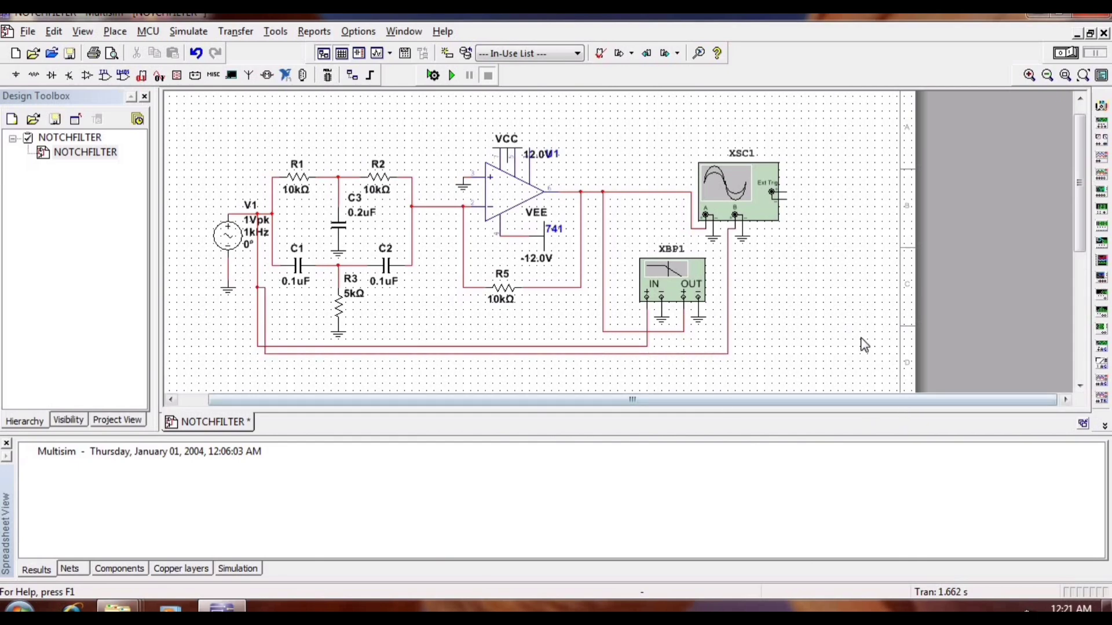
Step: Run the simulation and set oscilloscope XSC1 to 5 V/Div on Channel A with a 2 ms/Div timebase
{"action": "left_click", "coordinate": [452, 75]}
{"action": "double_click", "coordinate": [738, 195]}
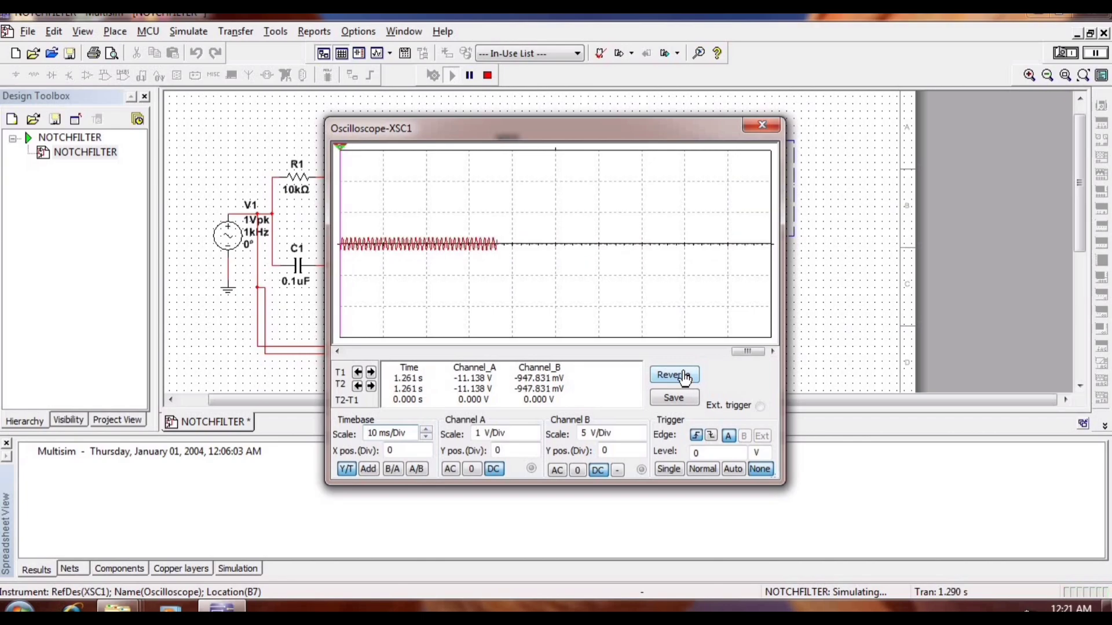
{"action": "left_click", "coordinate": [510, 434]}
{"action": "left_click", "coordinate": [533, 430]}
{"action": "left_click", "coordinate": [533, 430]}
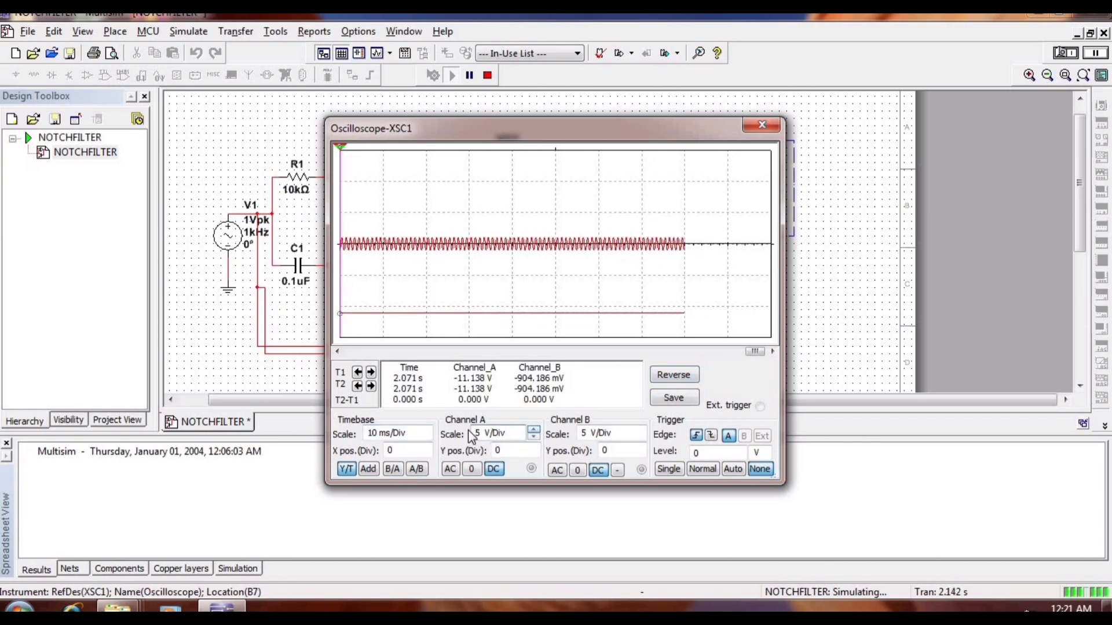
{"action": "left_click", "coordinate": [405, 433]}
{"action": "left_click", "coordinate": [426, 430]}
{"action": "left_click", "coordinate": [426, 430]}
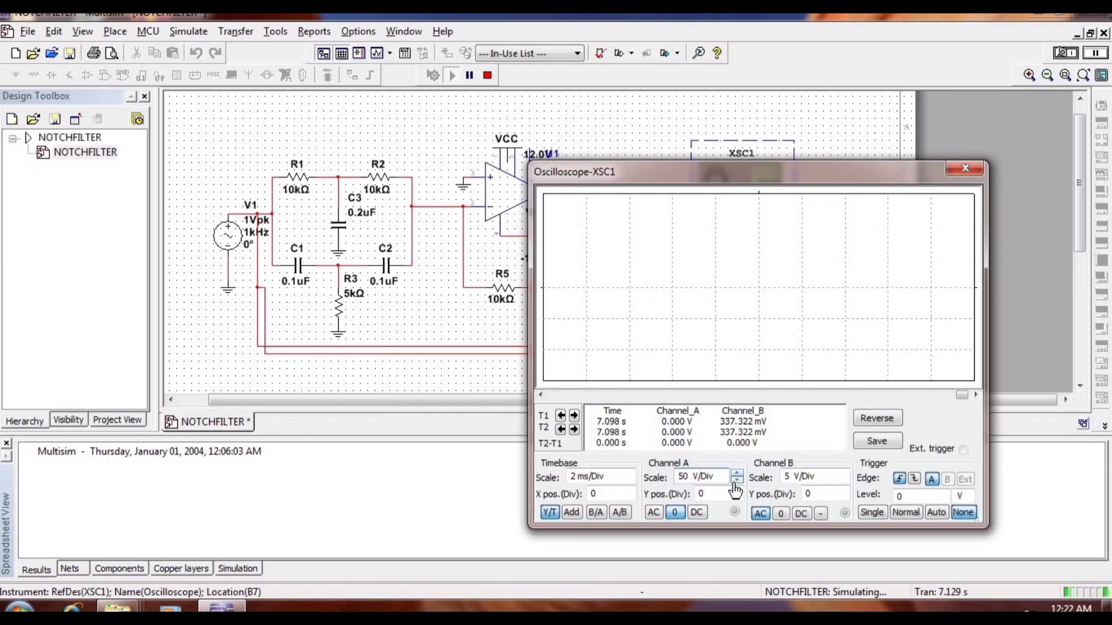
Step: Reduce the oscilloscope's Channel A scale to 500 uV/Div
{"action": "left_click", "coordinate": [734, 481]}
{"action": "left_click", "coordinate": [734, 482]}
{"action": "left_click", "coordinate": [734, 481]}
{"action": "left_click", "coordinate": [734, 481]}
{"action": "left_click", "coordinate": [734, 482]}
{"action": "left_click", "coordinate": [734, 482]}
{"action": "left_click", "coordinate": [734, 482]}
{"action": "left_click", "coordinate": [734, 481]}
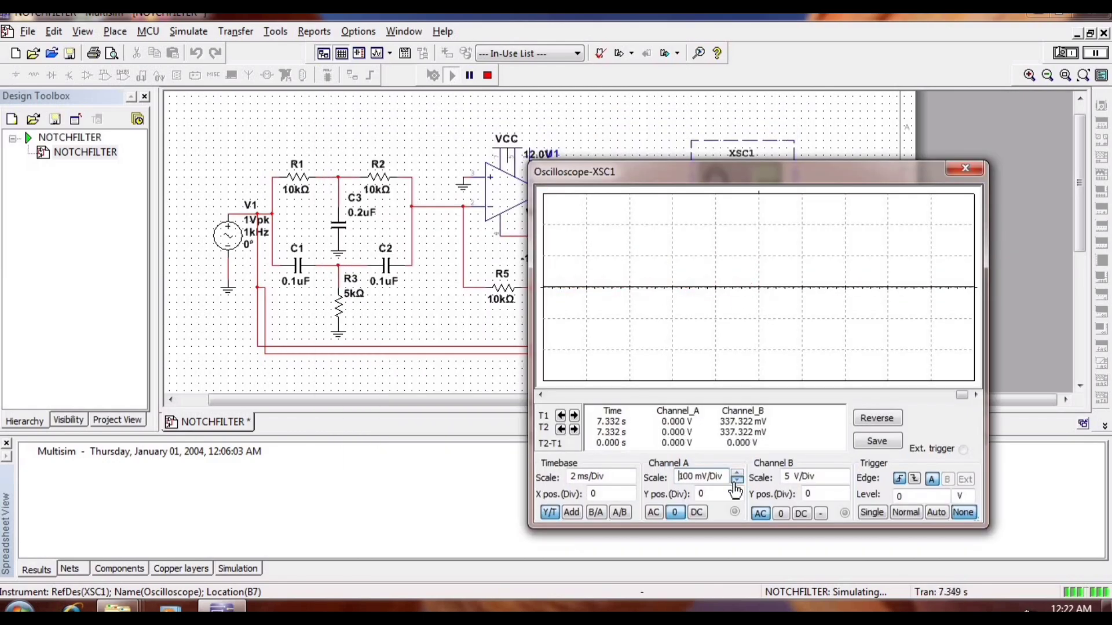
{"action": "left_click", "coordinate": [734, 481]}
{"action": "left_click", "coordinate": [734, 481]}
{"action": "left_click", "coordinate": [734, 482]}
{"action": "left_click", "coordinate": [734, 482]}
{"action": "left_click", "coordinate": [734, 482]}
{"action": "left_click", "coordinate": [734, 482]}
{"action": "left_click", "coordinate": [735, 481]}
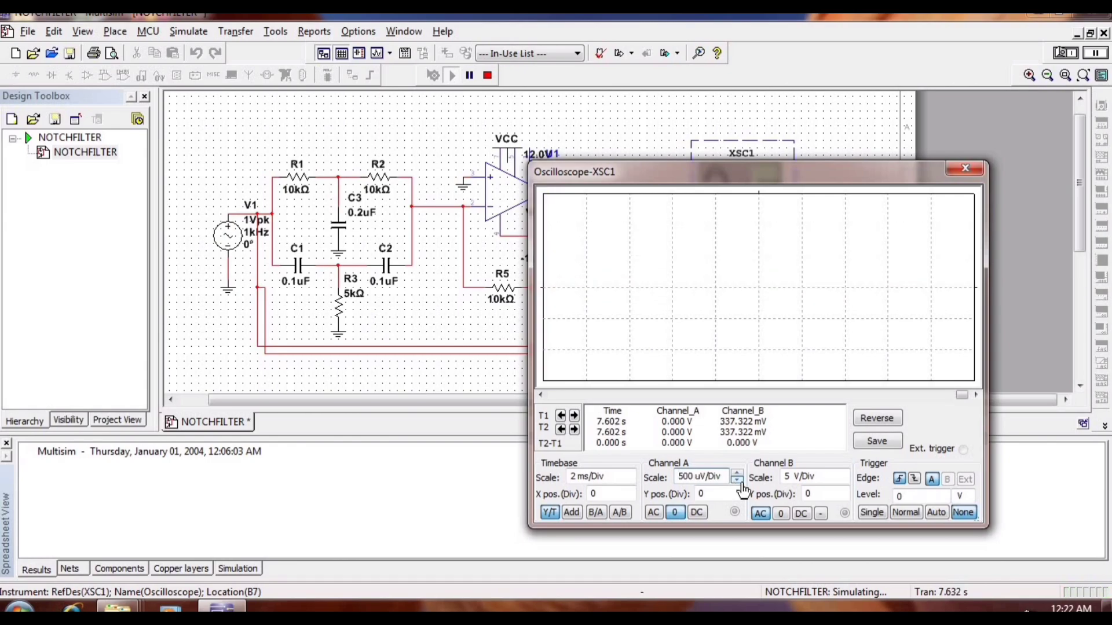
Step: Set the oscilloscope's Channel B scale to 500 mV/Div
{"action": "left_click", "coordinate": [834, 477]}
{"action": "left_click", "coordinate": [842, 480]}
{"action": "left_click", "coordinate": [842, 481]}
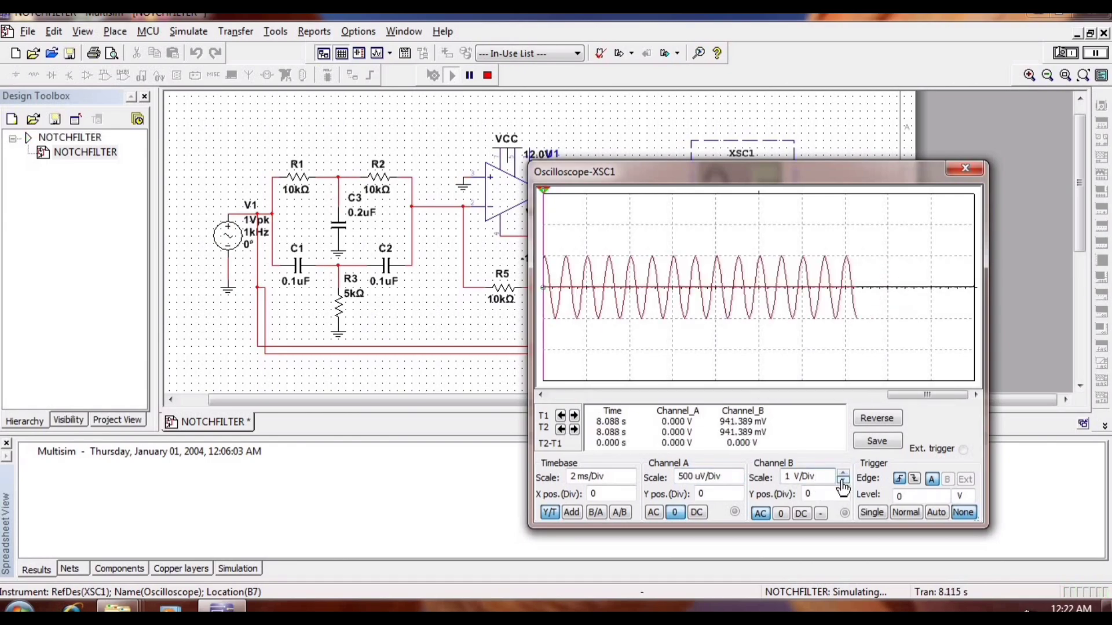
{"action": "left_click", "coordinate": [842, 481]}
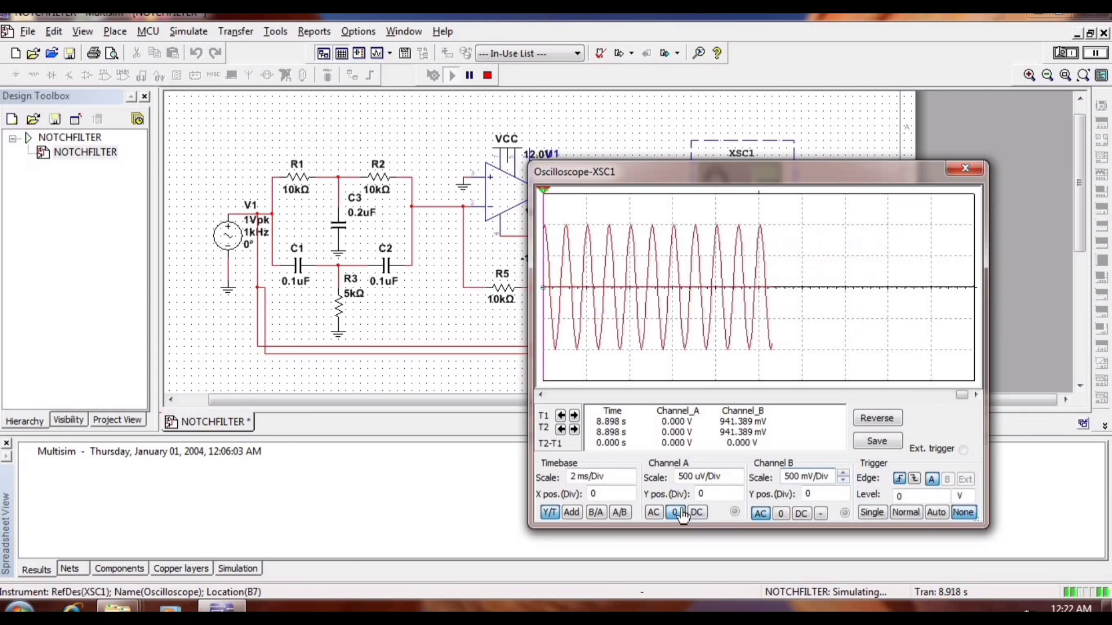
Step: Set the oscilloscope's Channel B coupling to 0 and Channel A's to AC to view the output alone, and close the oscilloscope
{"action": "left_click", "coordinate": [779, 514]}
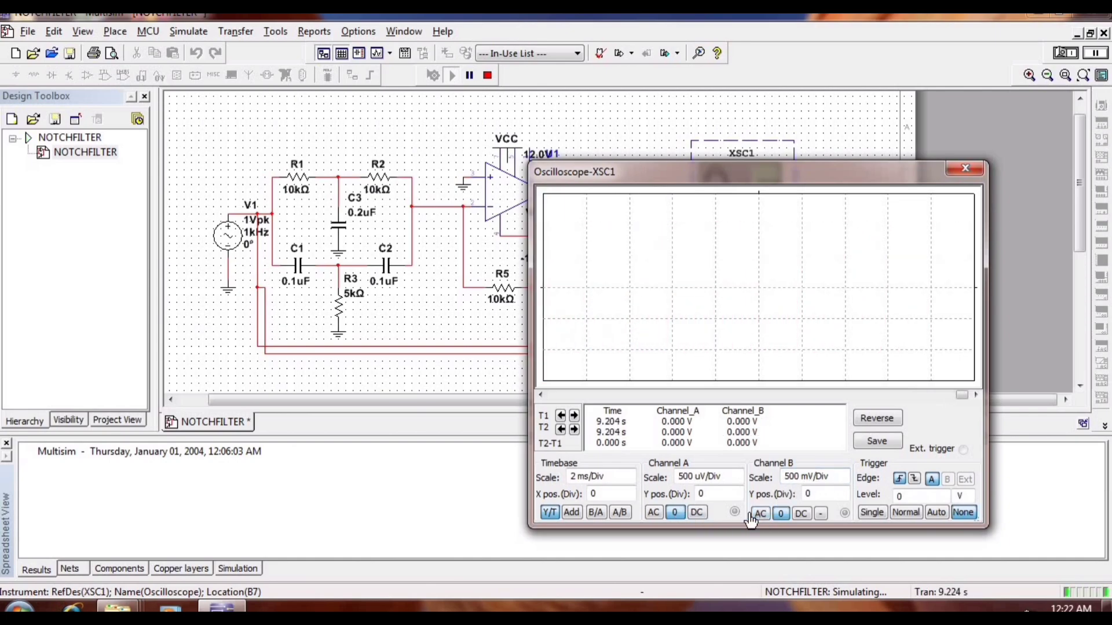
{"action": "left_click", "coordinate": [655, 513]}
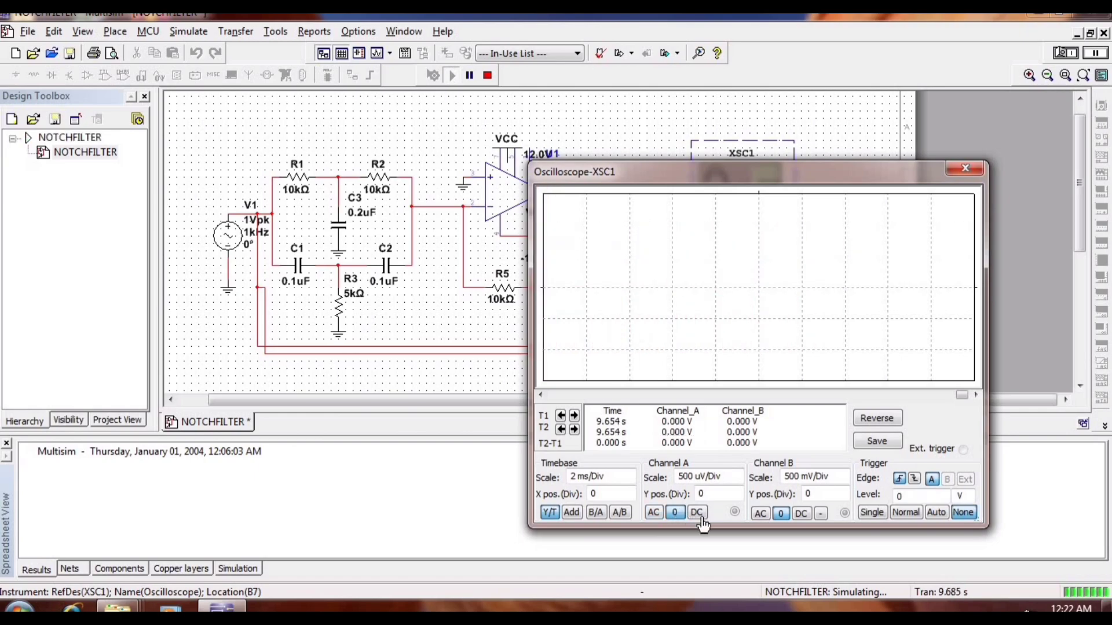
{"action": "left_click", "coordinate": [660, 514]}
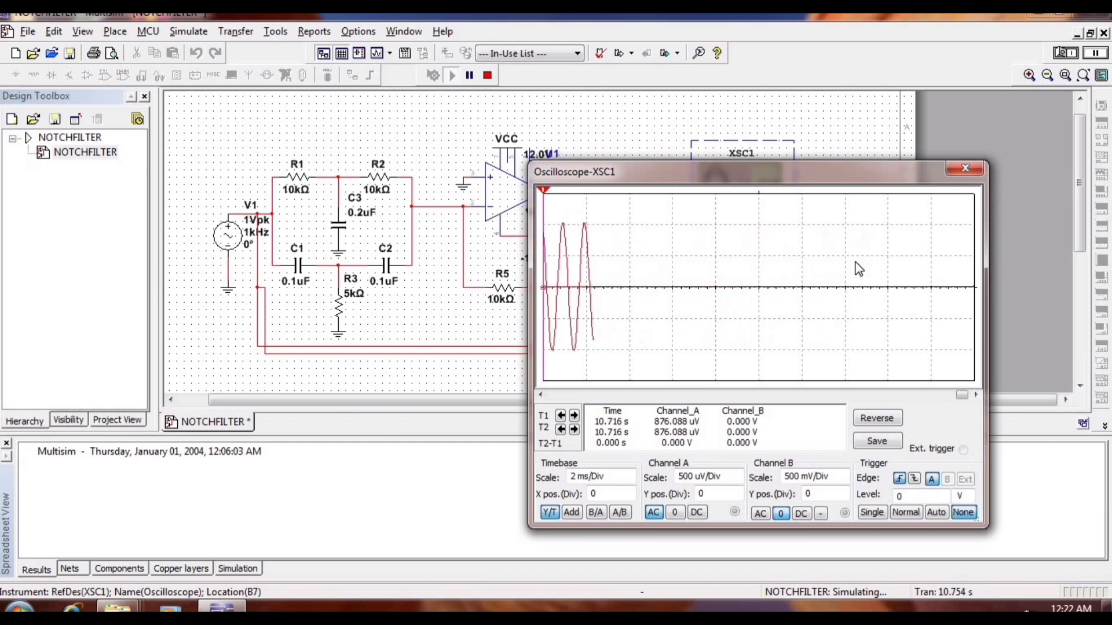
{"action": "left_click_drag", "start_coordinate": [804, 172], "coordinate": [809, 175]}
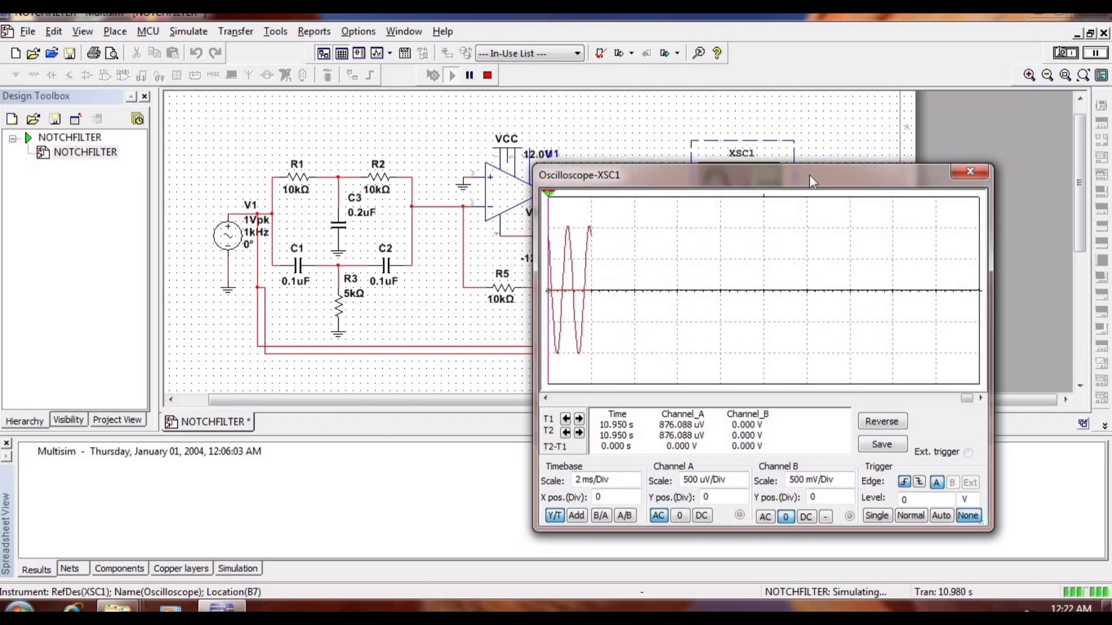
{"action": "left_click", "coordinate": [968, 173]}
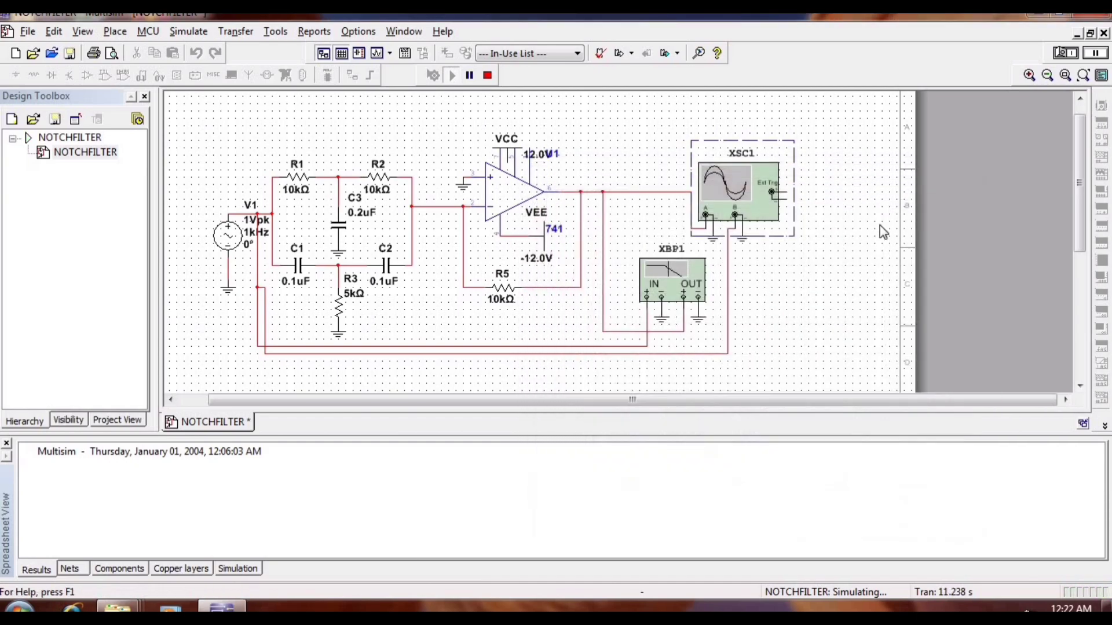
Step: Open Bode plotter XBP1, reverse its display to a white background and enlarge its window vertically
{"action": "double_click", "coordinate": [685, 277]}
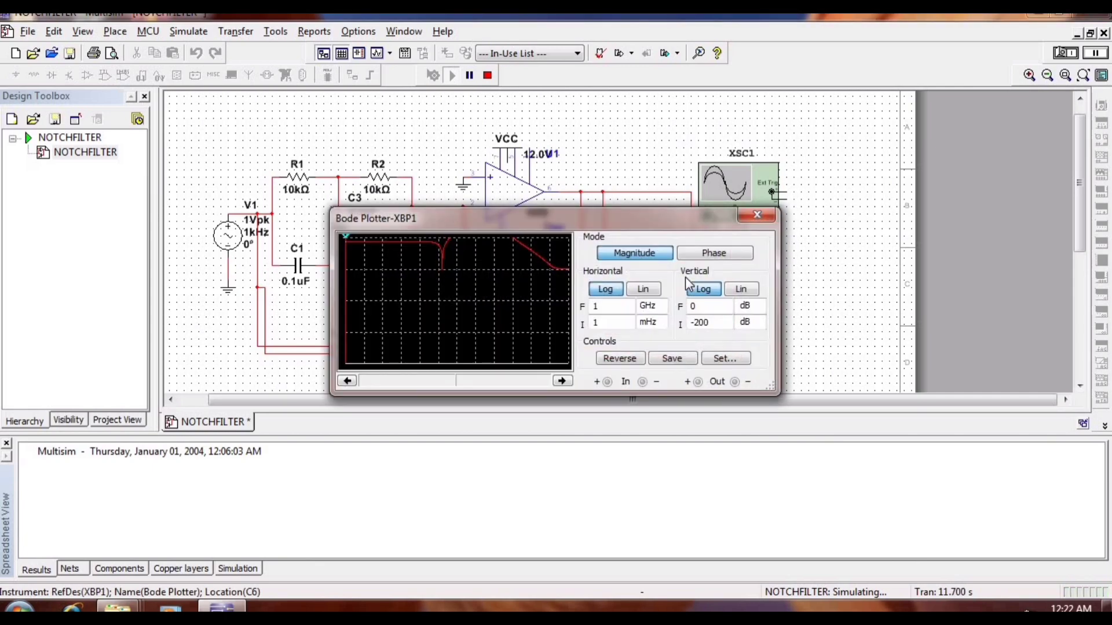
{"action": "left_click", "coordinate": [644, 361]}
{"action": "left_click_drag", "start_coordinate": [603, 214], "coordinate": [648, 127]}
{"action": "left_click_drag", "start_coordinate": [615, 317], "coordinate": [615, 460]}
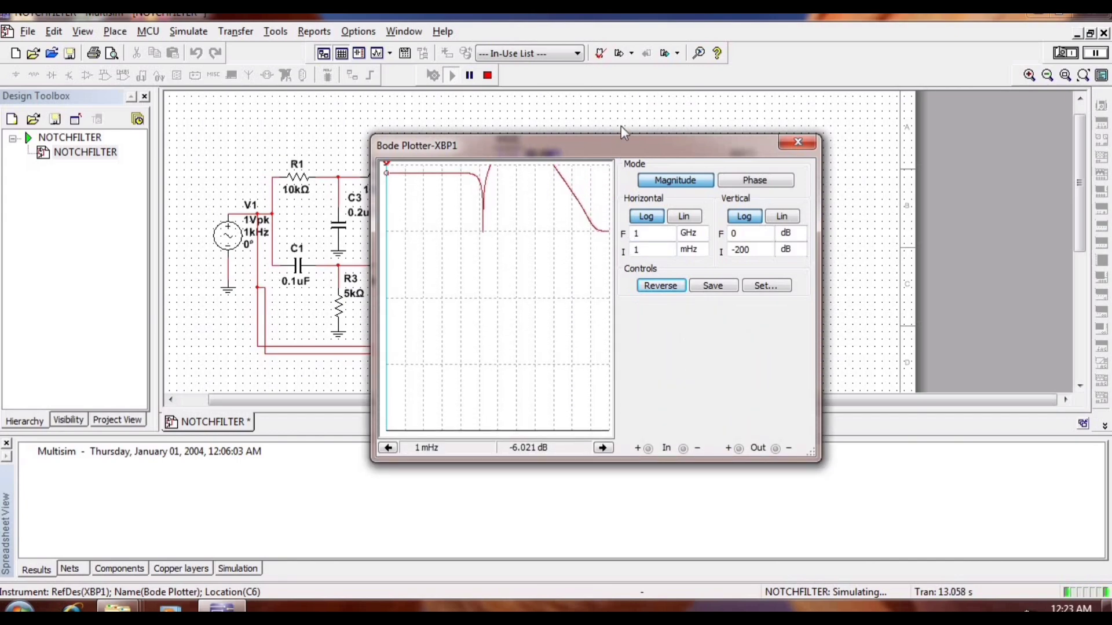
{"action": "left_click_drag", "start_coordinate": [613, 146], "coordinate": [623, 118]}
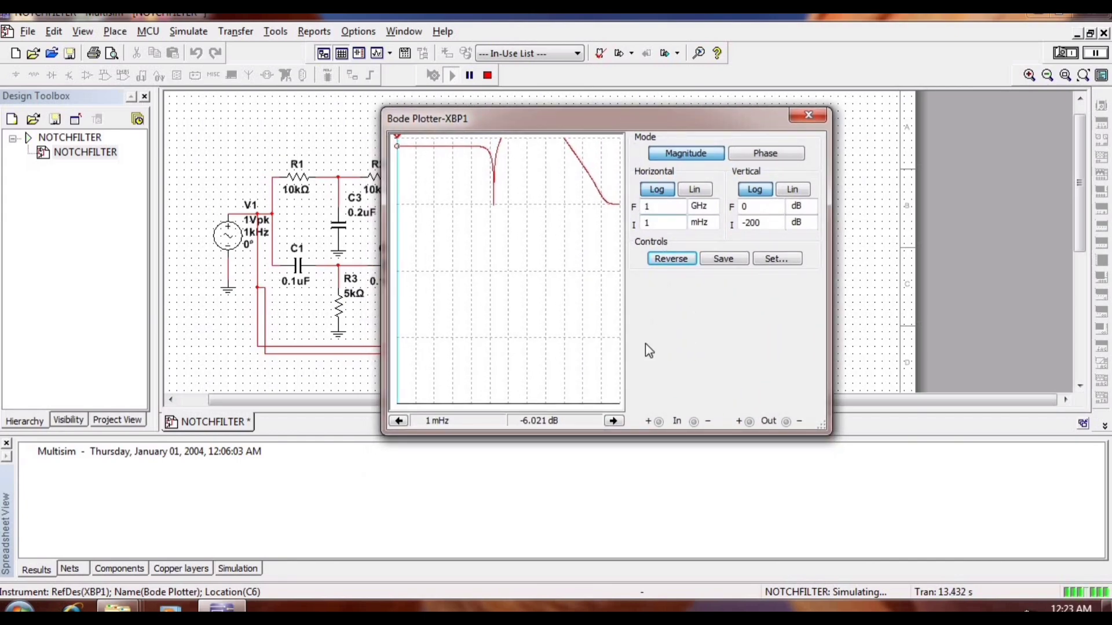
Step: Advance the Bode plotter's cursor along the magnitude curve from the lowest frequency to the notch
{"action": "left_click", "coordinate": [614, 421]}
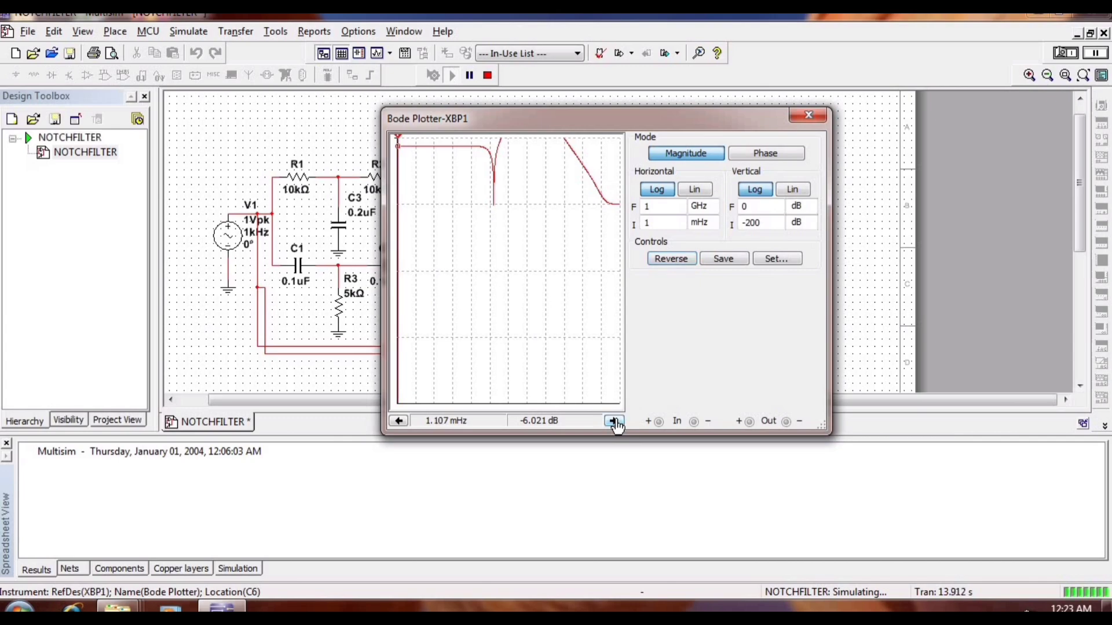
{"action": "left_click", "coordinate": [613, 422]}
{"action": "left_click", "coordinate": [615, 421]}
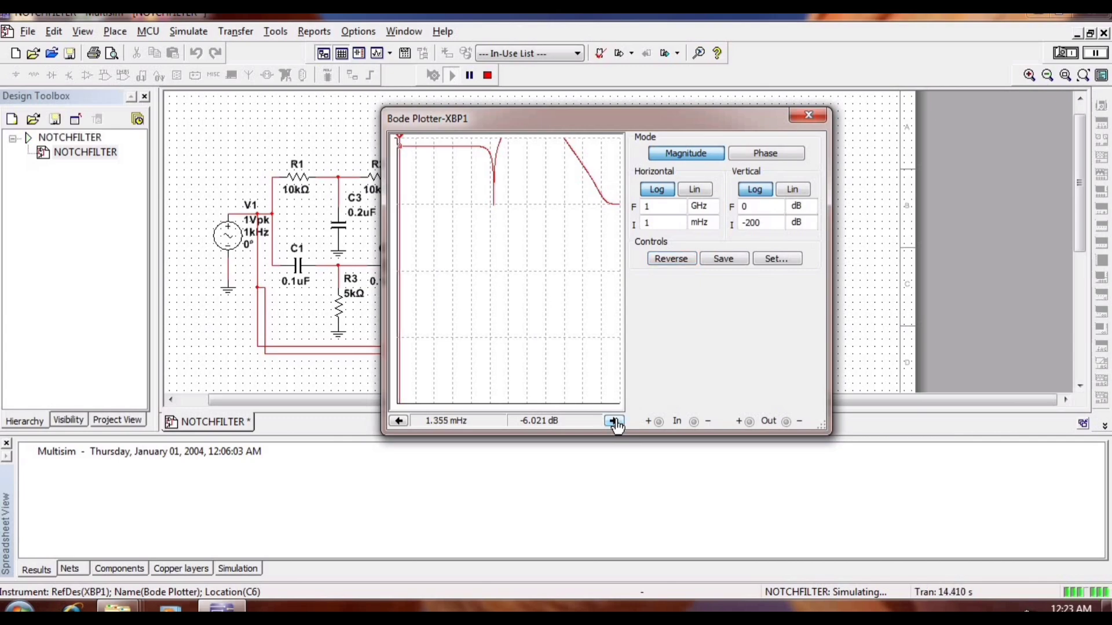
{"action": "left_click", "coordinate": [615, 422]}
{"action": "left_click_drag", "start_coordinate": [615, 422], "coordinate": [615, 421]}
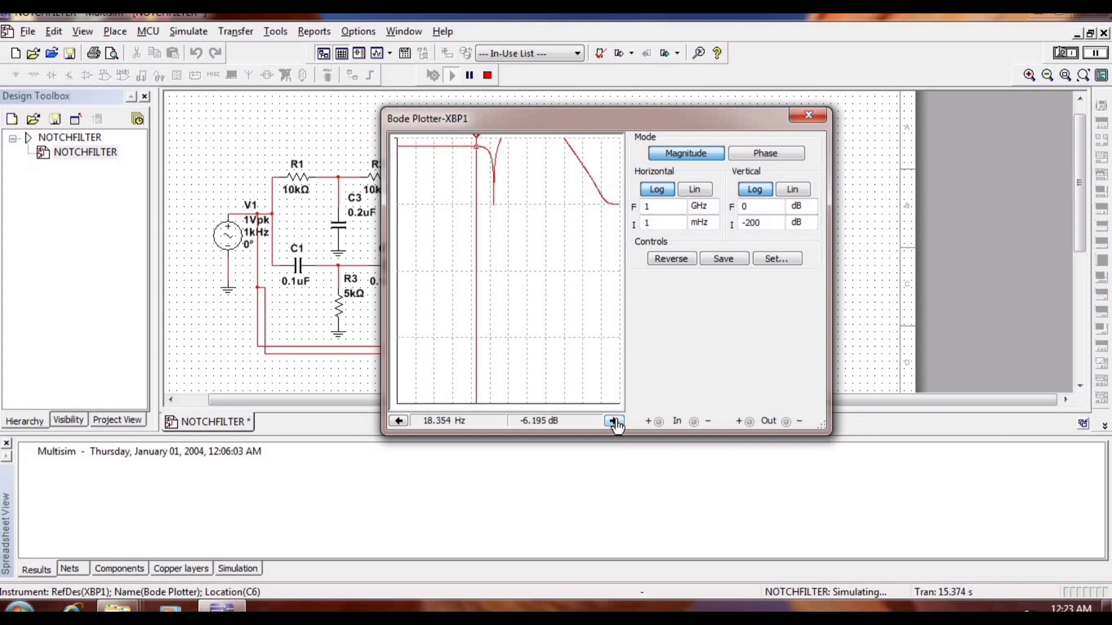
{"action": "left_click", "coordinate": [615, 421]}
{"action": "left_click", "coordinate": [615, 422]}
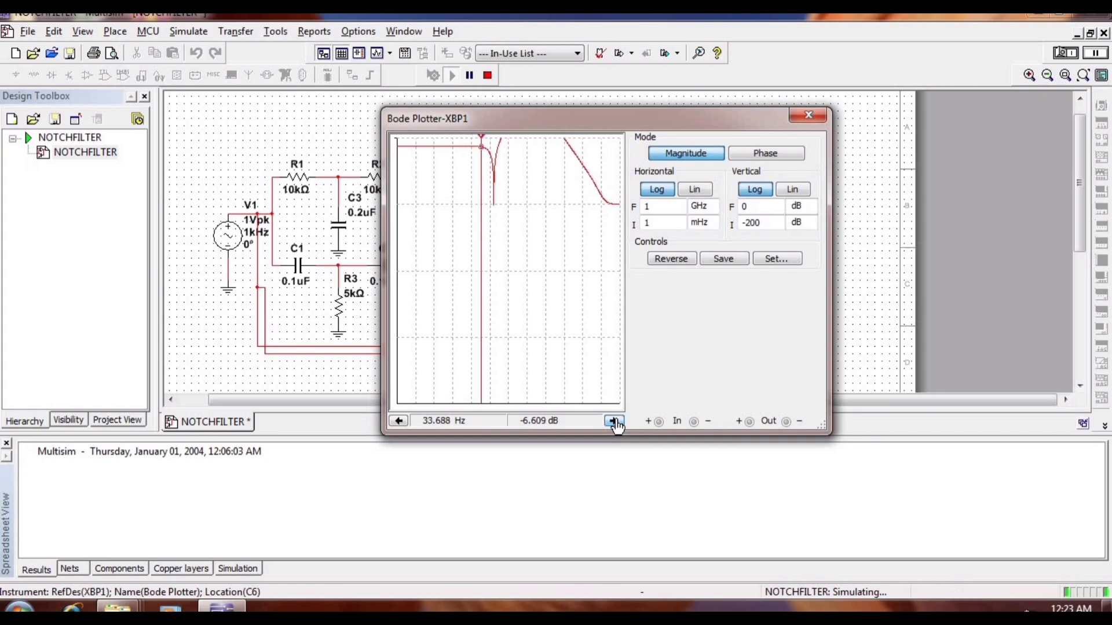
{"action": "left_click", "coordinate": [615, 422]}
{"action": "left_click", "coordinate": [615, 422]}
{"action": "left_click", "coordinate": [615, 421]}
{"action": "left_click", "coordinate": [615, 421]}
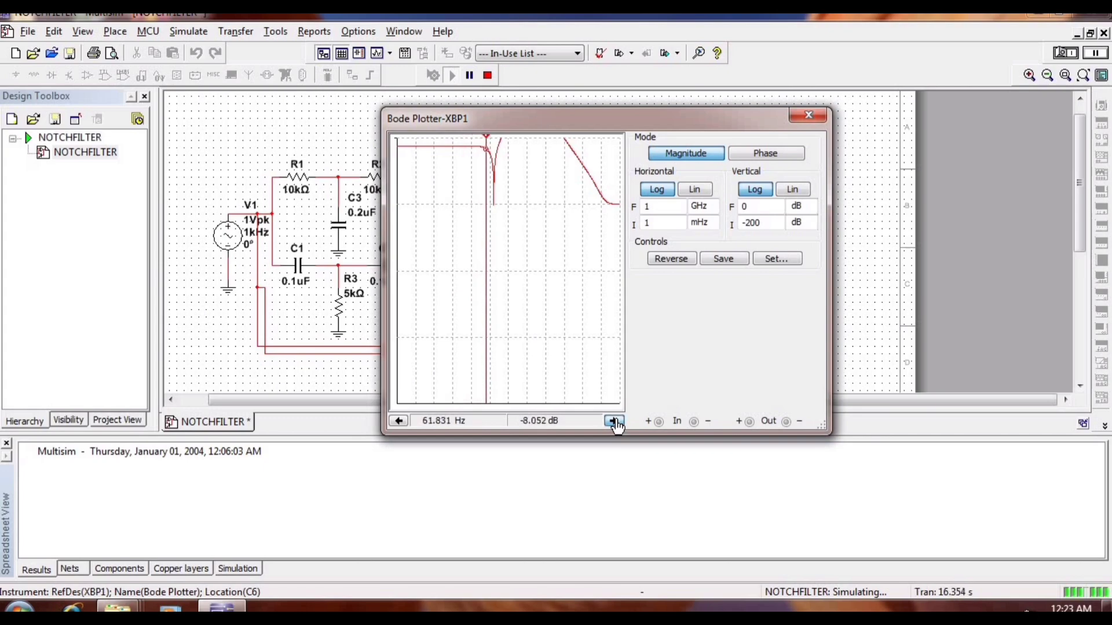
{"action": "left_click", "coordinate": [615, 422]}
{"action": "left_click", "coordinate": [615, 422]}
{"action": "left_click", "coordinate": [615, 422]}
{"action": "left_click", "coordinate": [615, 421]}
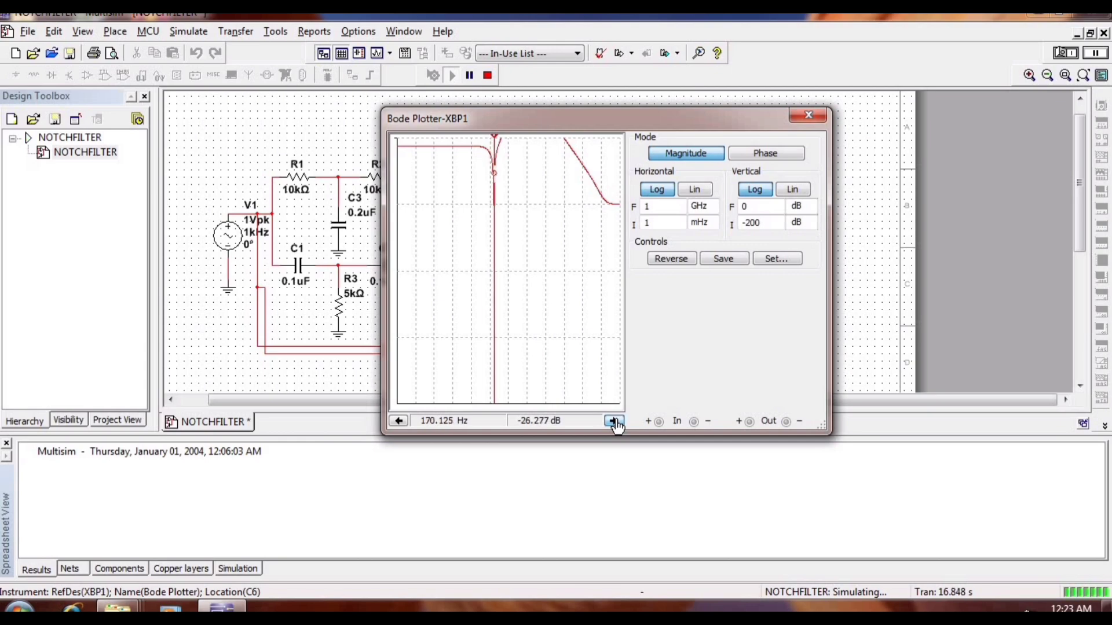
Step: Step the cursor back and forth across the notch to read its frequency and attenuation, and close the Bode plotter
{"action": "left_click", "coordinate": [401, 423]}
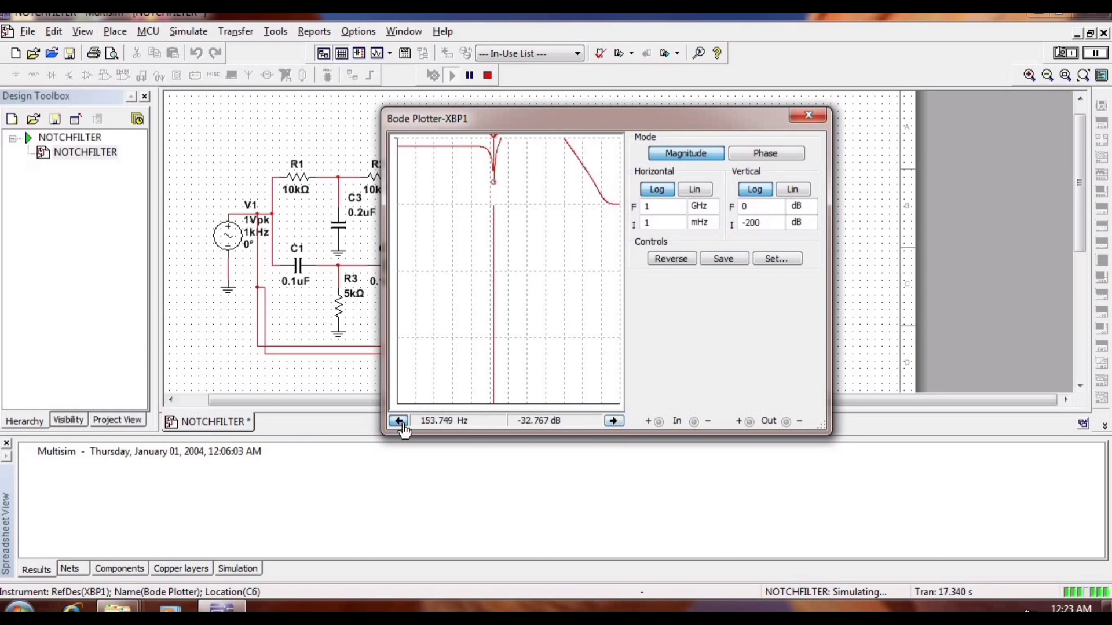
{"action": "left_click", "coordinate": [400, 421]}
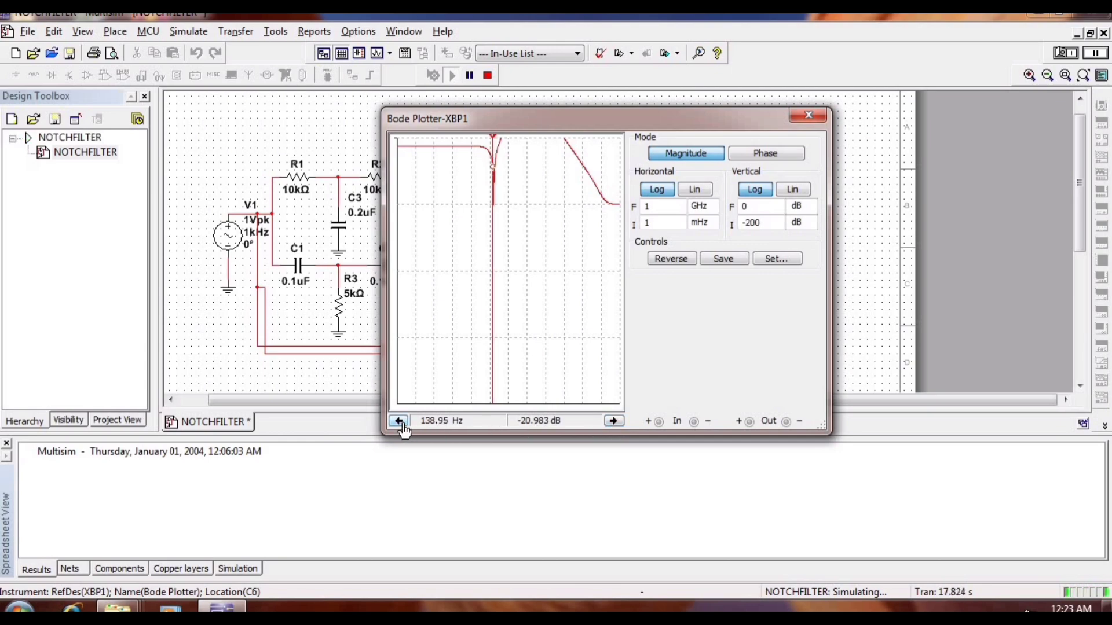
{"action": "left_click", "coordinate": [614, 421]}
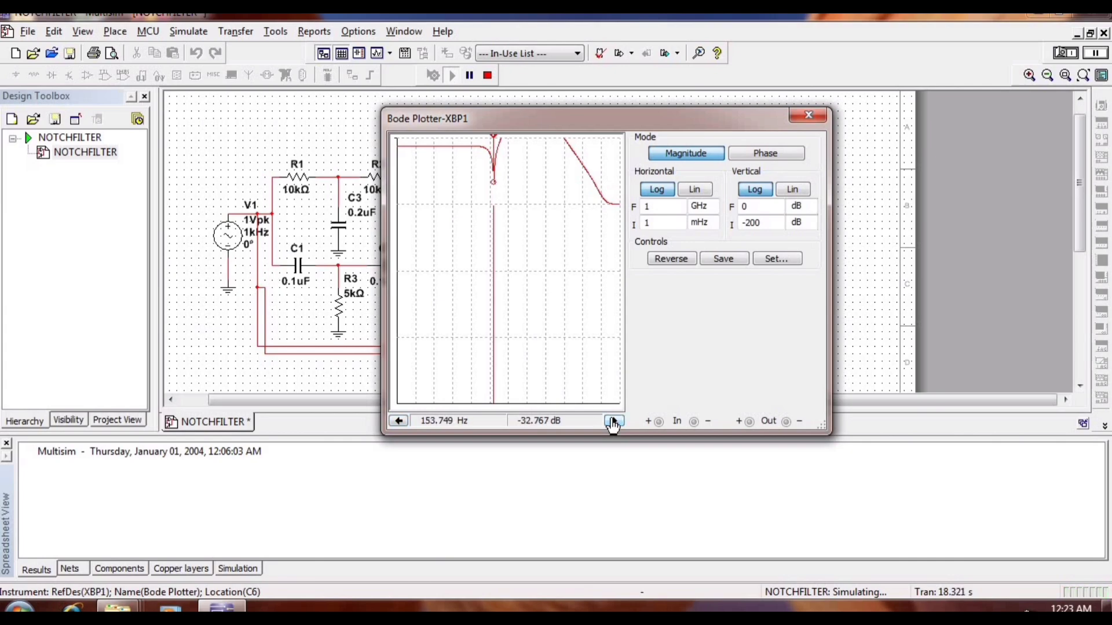
{"action": "left_click", "coordinate": [614, 422]}
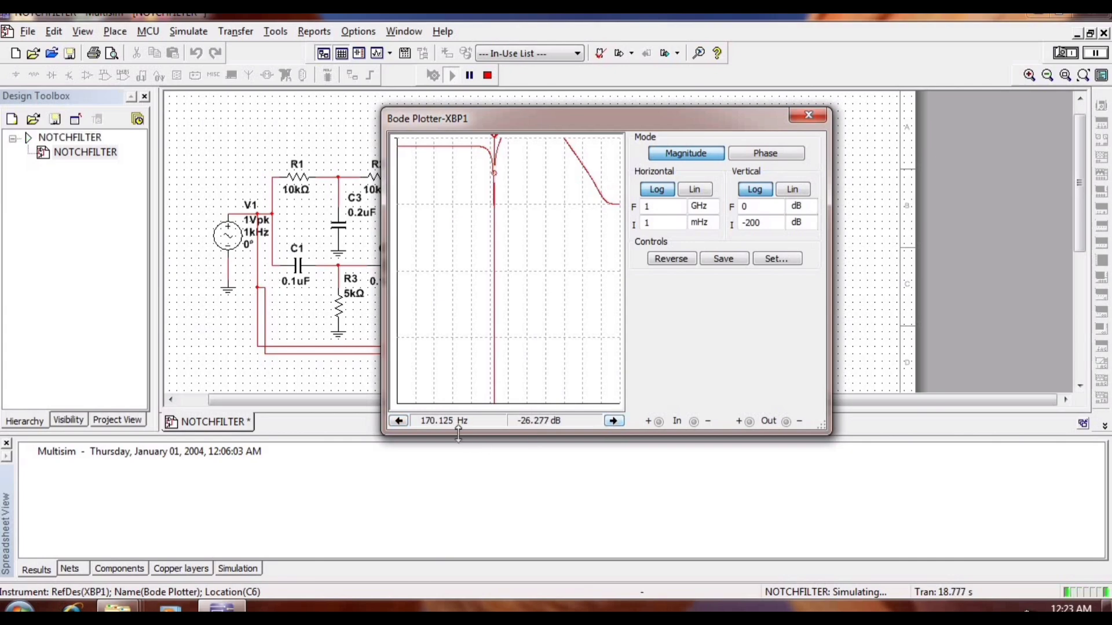
{"action": "left_click", "coordinate": [398, 422]}
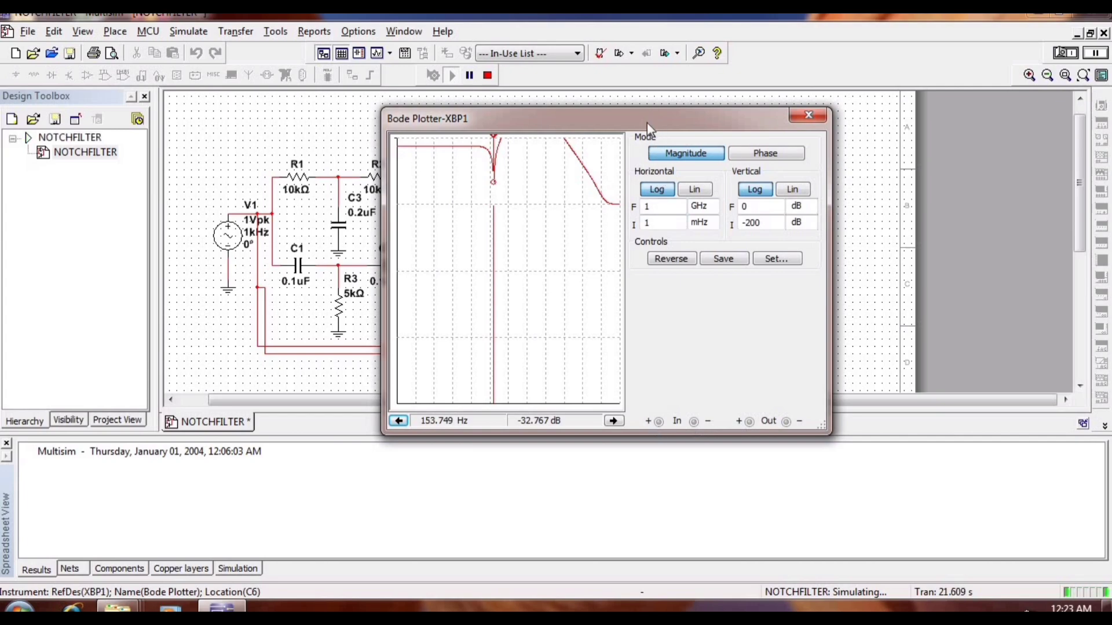
{"action": "left_click_drag", "start_coordinate": [648, 123], "coordinate": [890, 138]}
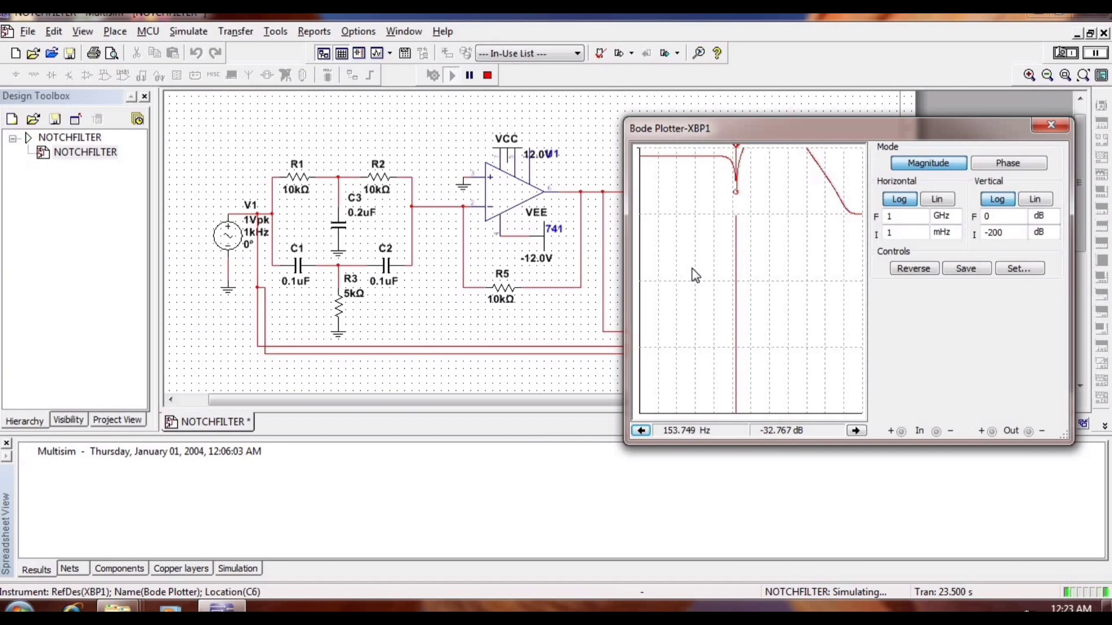
{"action": "left_click", "coordinate": [856, 432]}
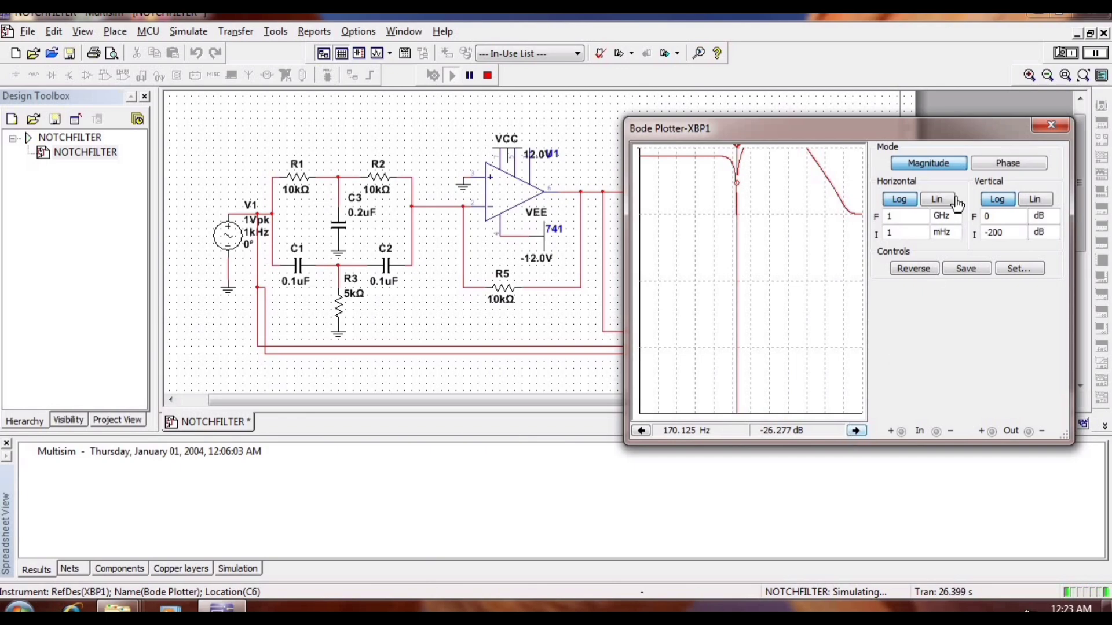
{"action": "left_click", "coordinate": [1056, 124]}
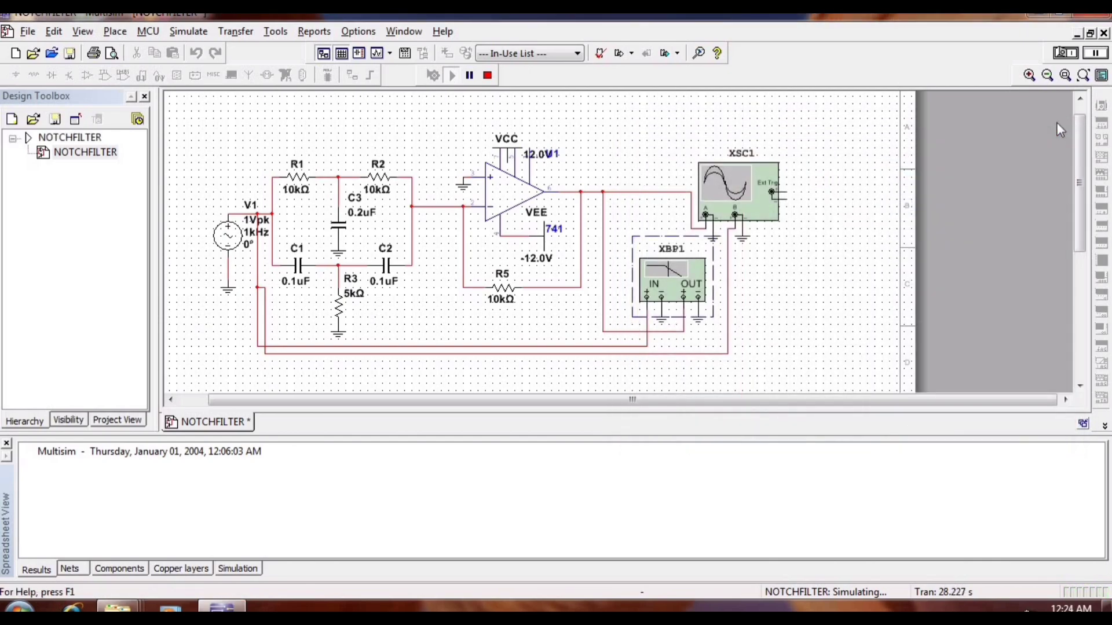